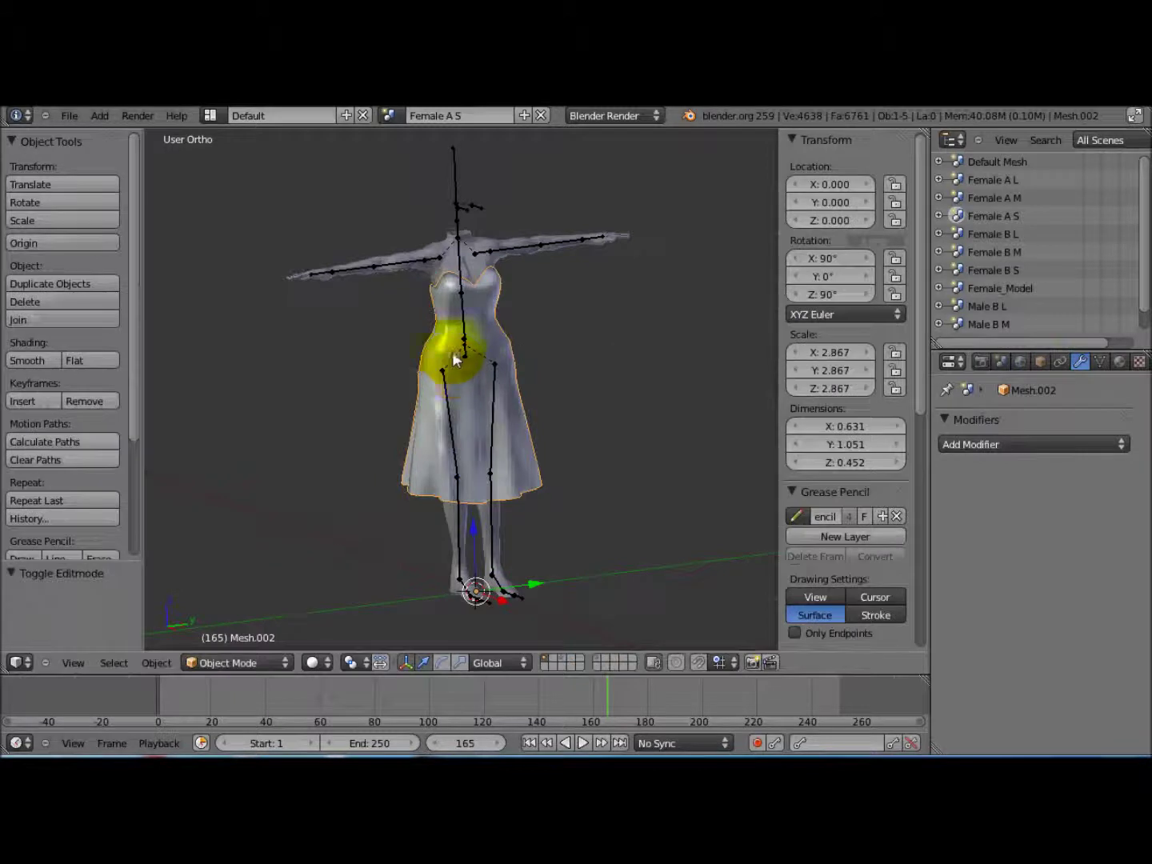
Parent the dress mesh to the SL skeleton armature using Armature Deform With Automatic Weights.
right_click(458, 210)
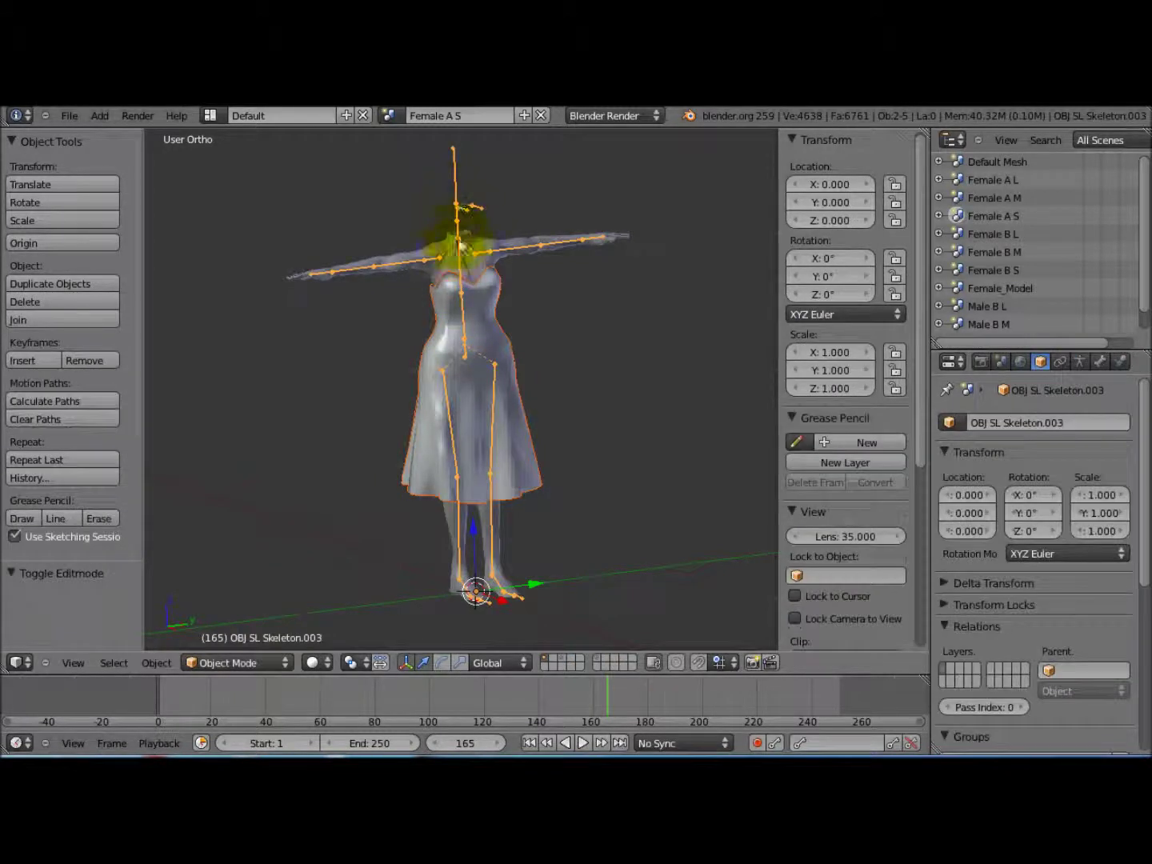
middle_click_drag(464, 318, 468, 321)
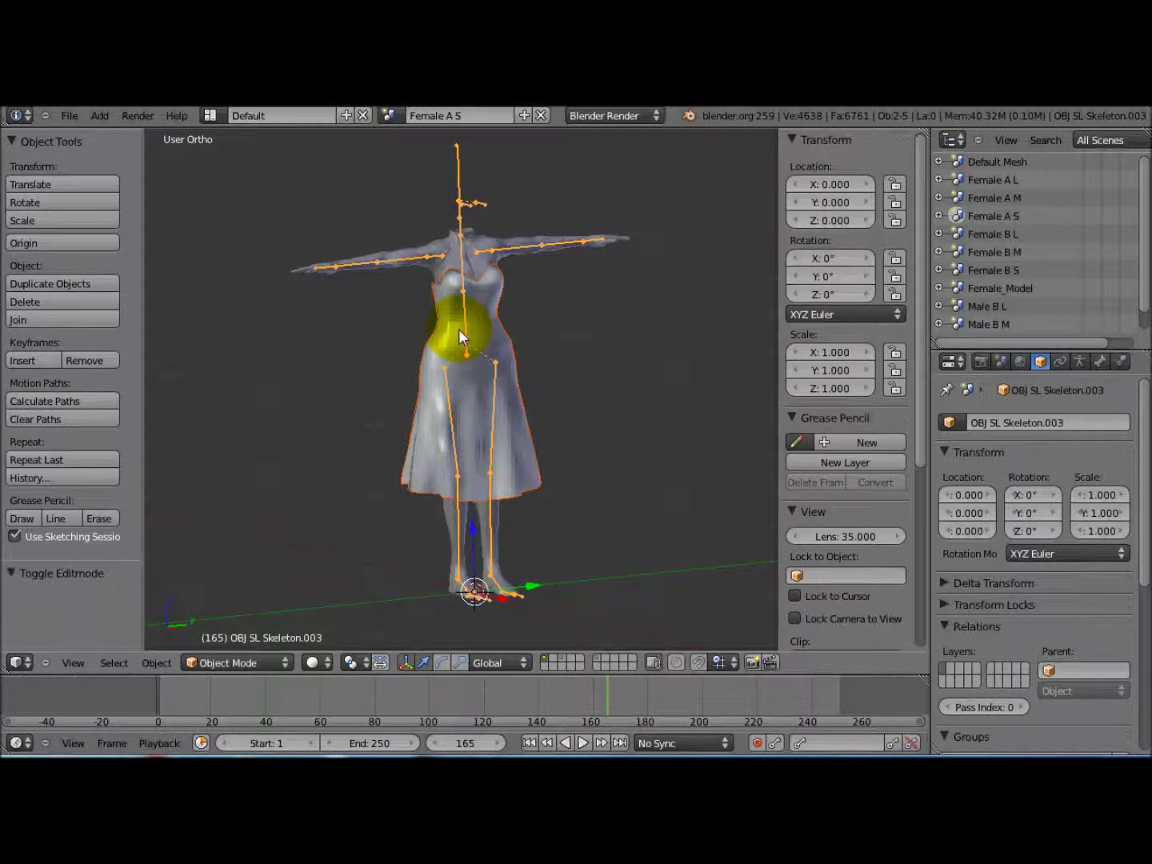
left_click(152, 663)
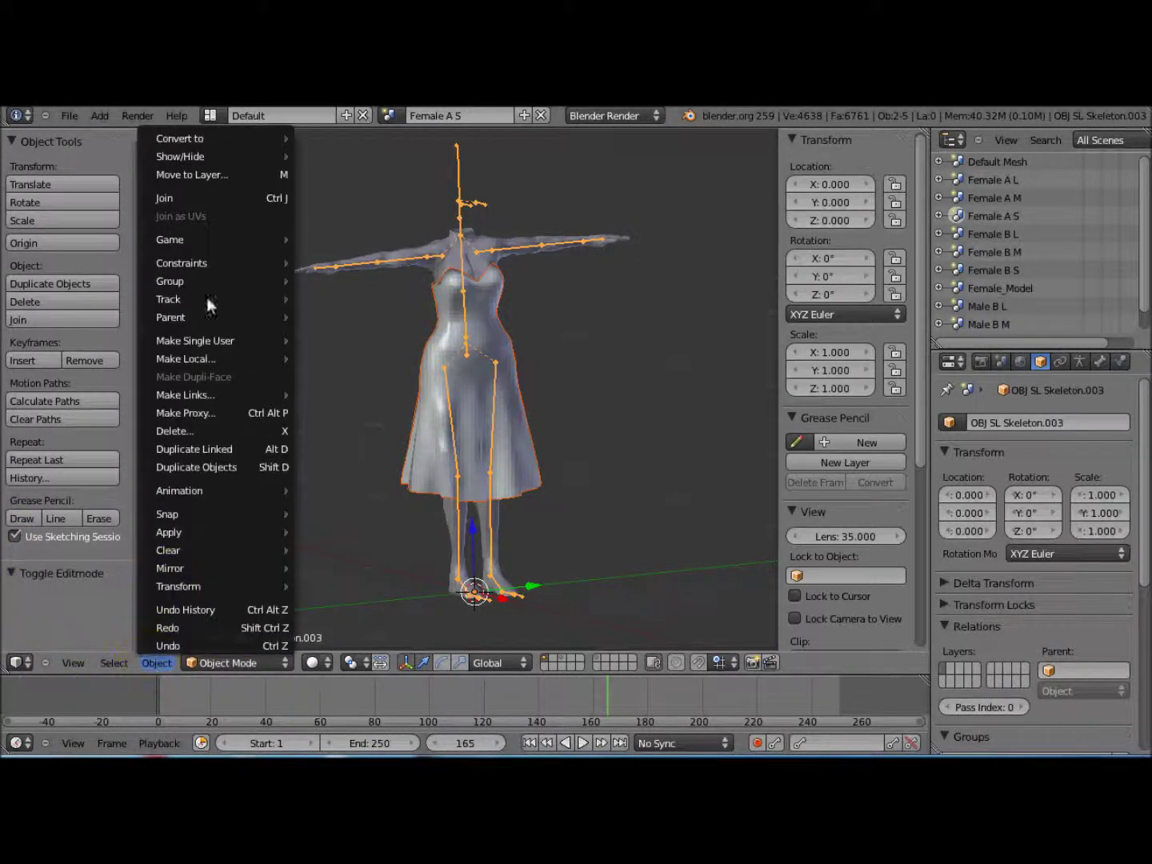
mouse_move(221, 315)
left_click(332, 314)
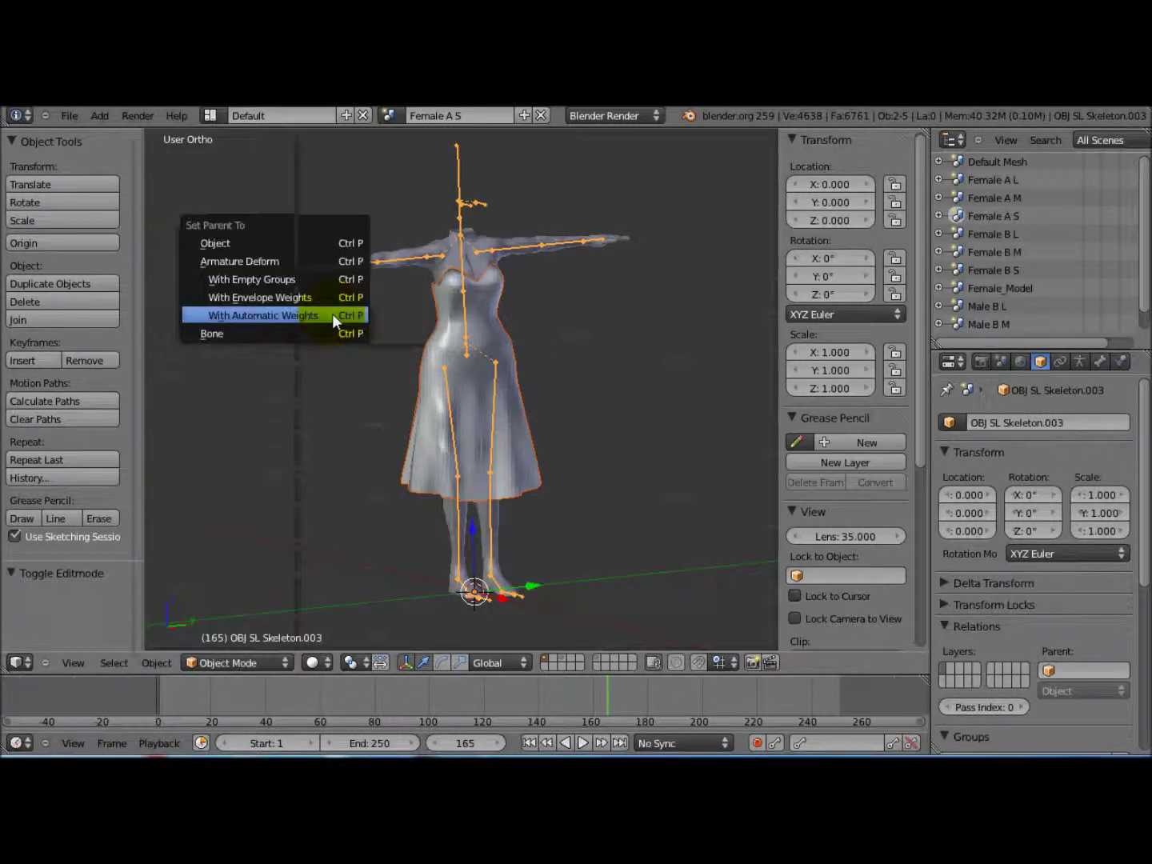
left_click(328, 313)
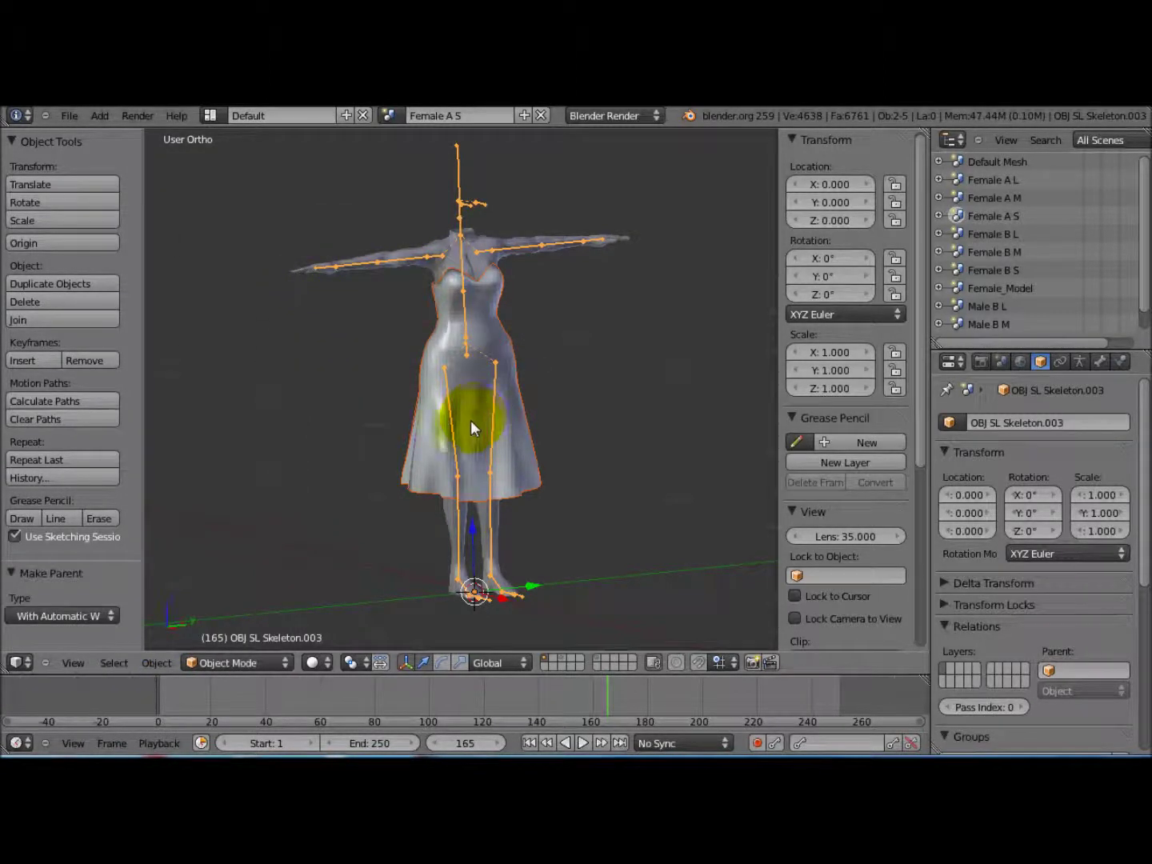
Examine the dress's mAnkleLeft, mKneeLeft and mHipLeft vertex groups in Weight Paint mode, and return to Object Mode.
right_click(434, 420)
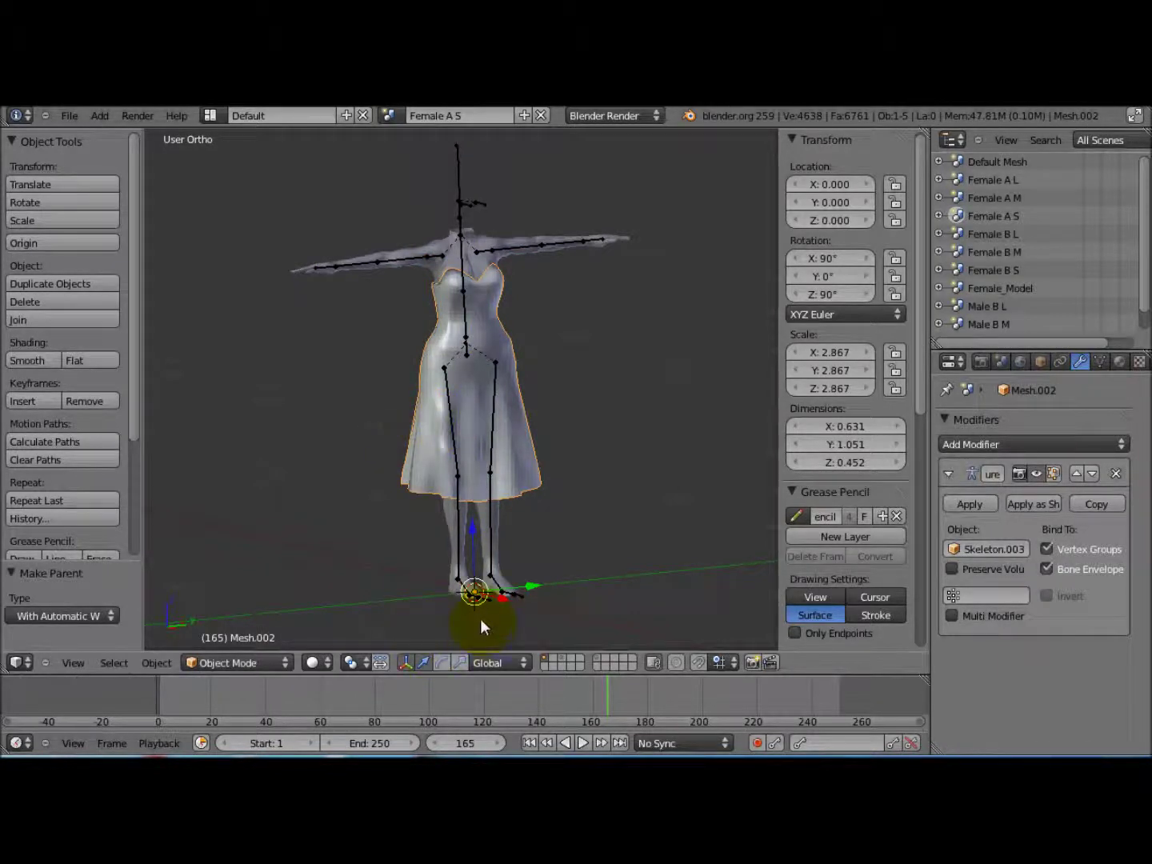
left_click(281, 662)
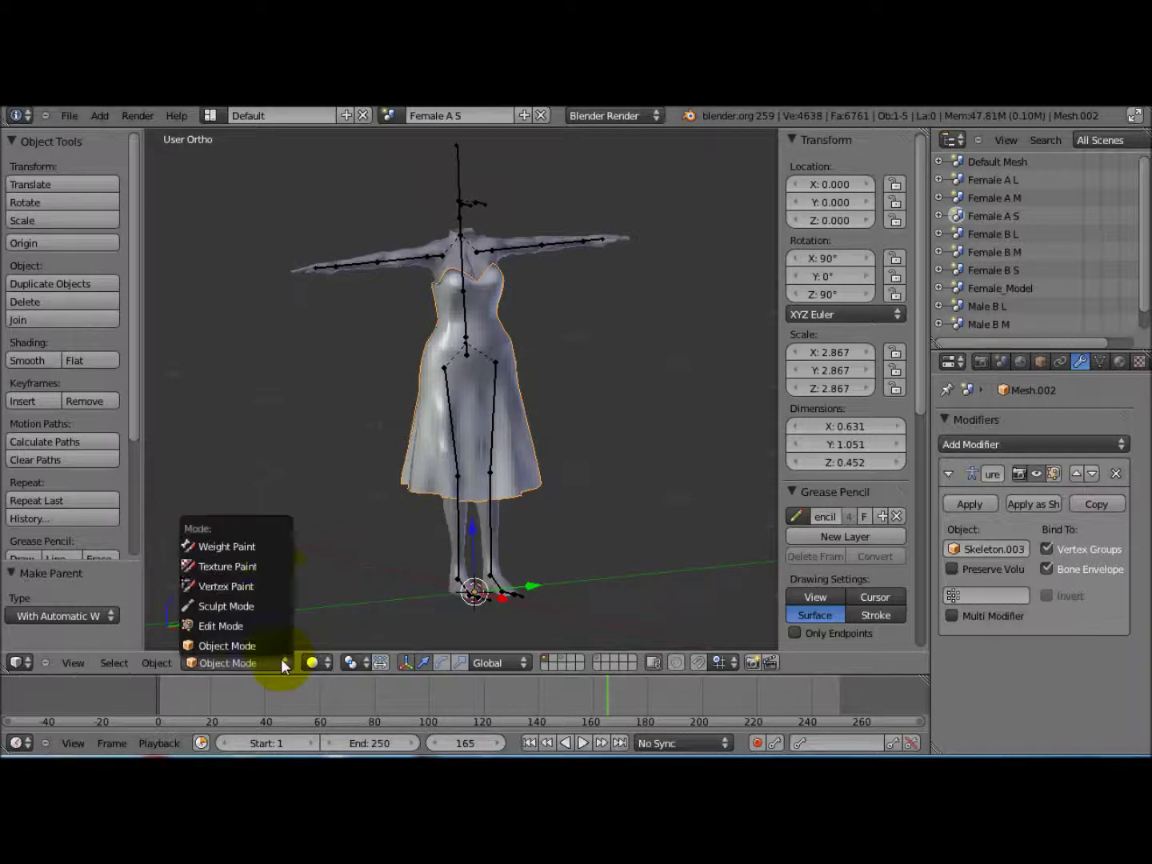
left_click(279, 547)
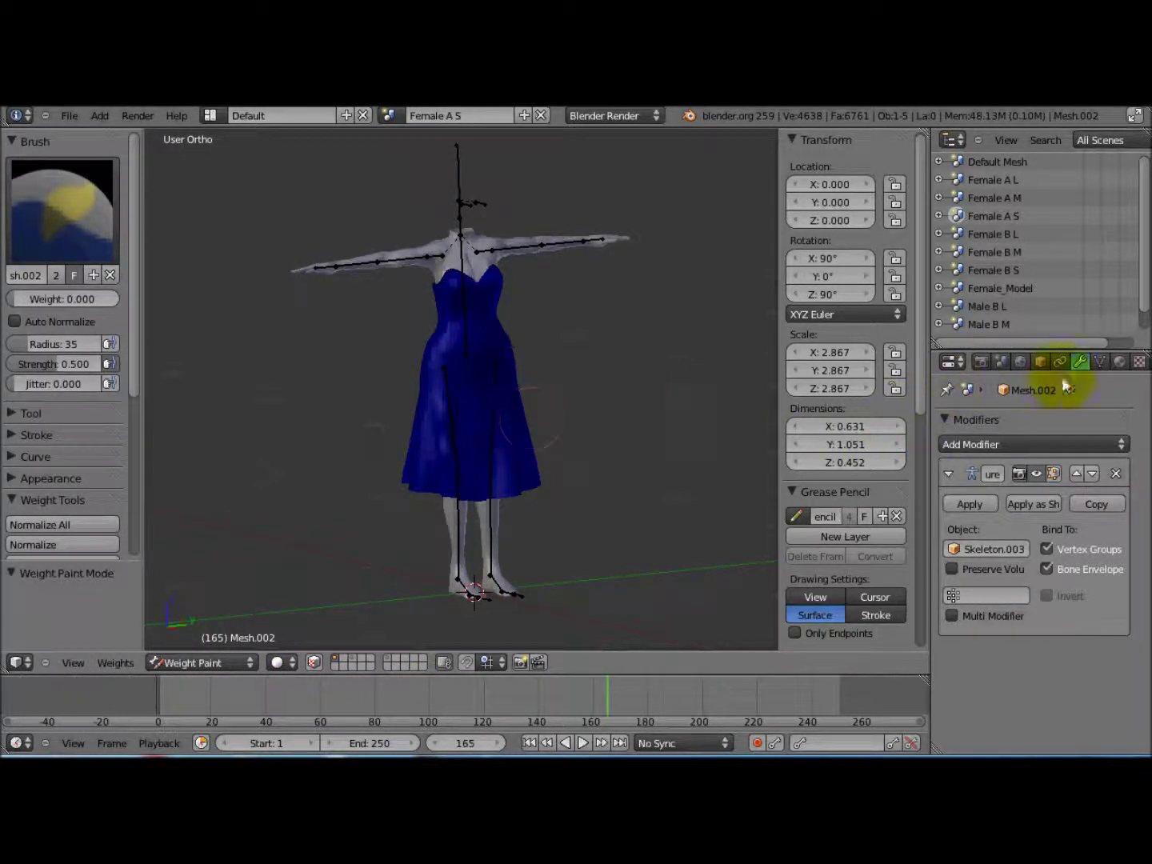
left_click(1096, 362)
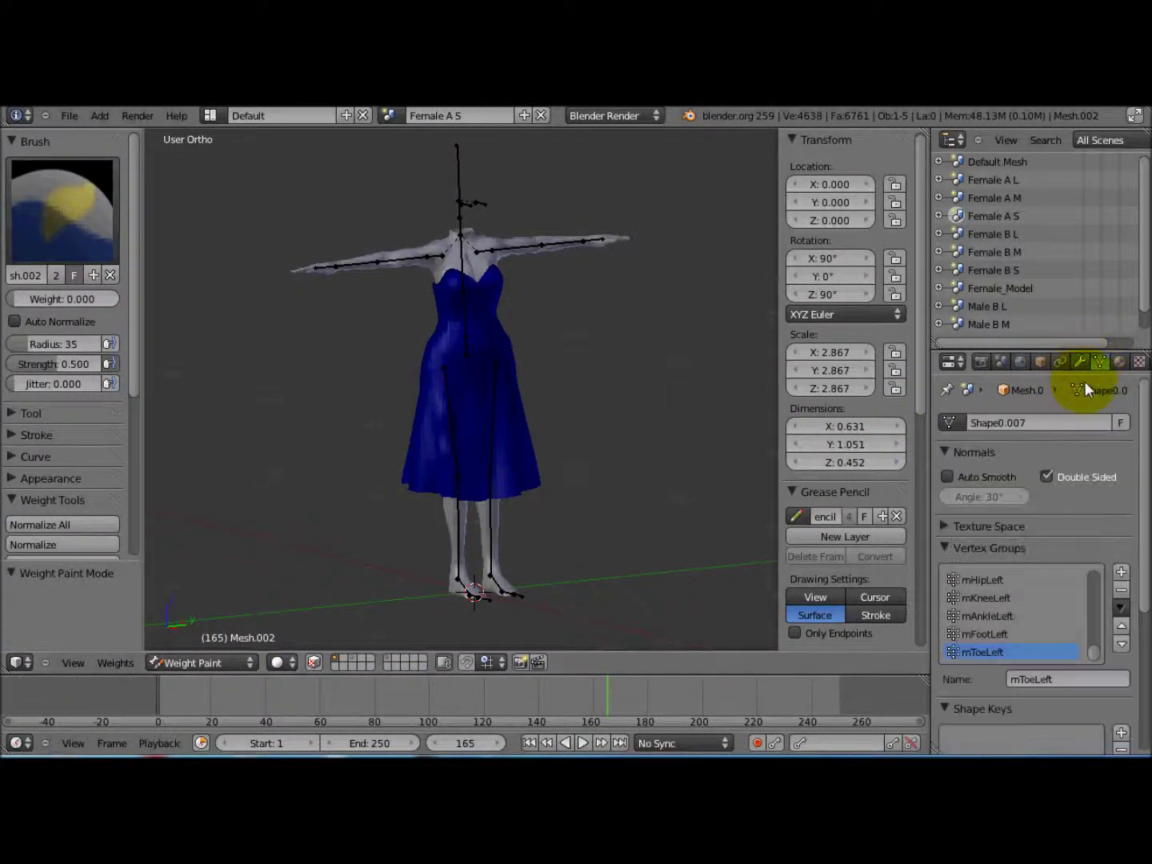
left_click(990, 614)
left_click(989, 597)
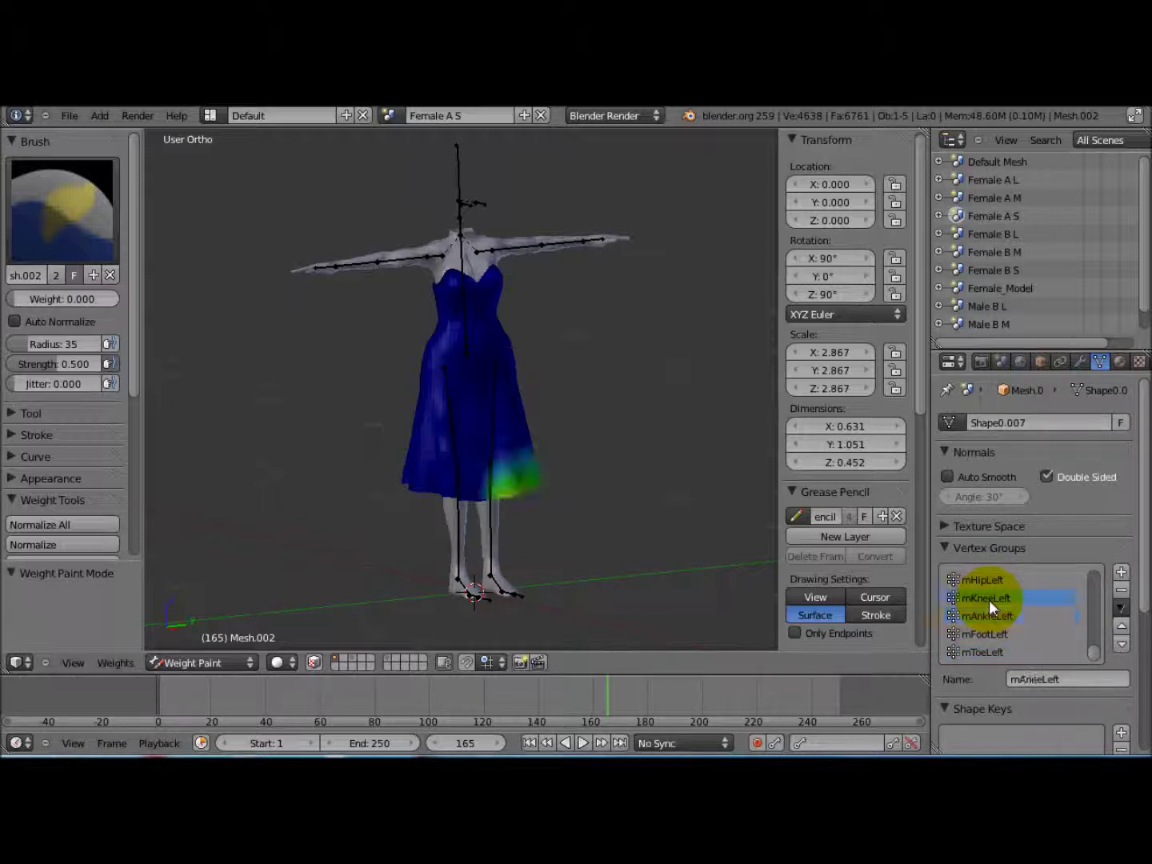
left_click(991, 580)
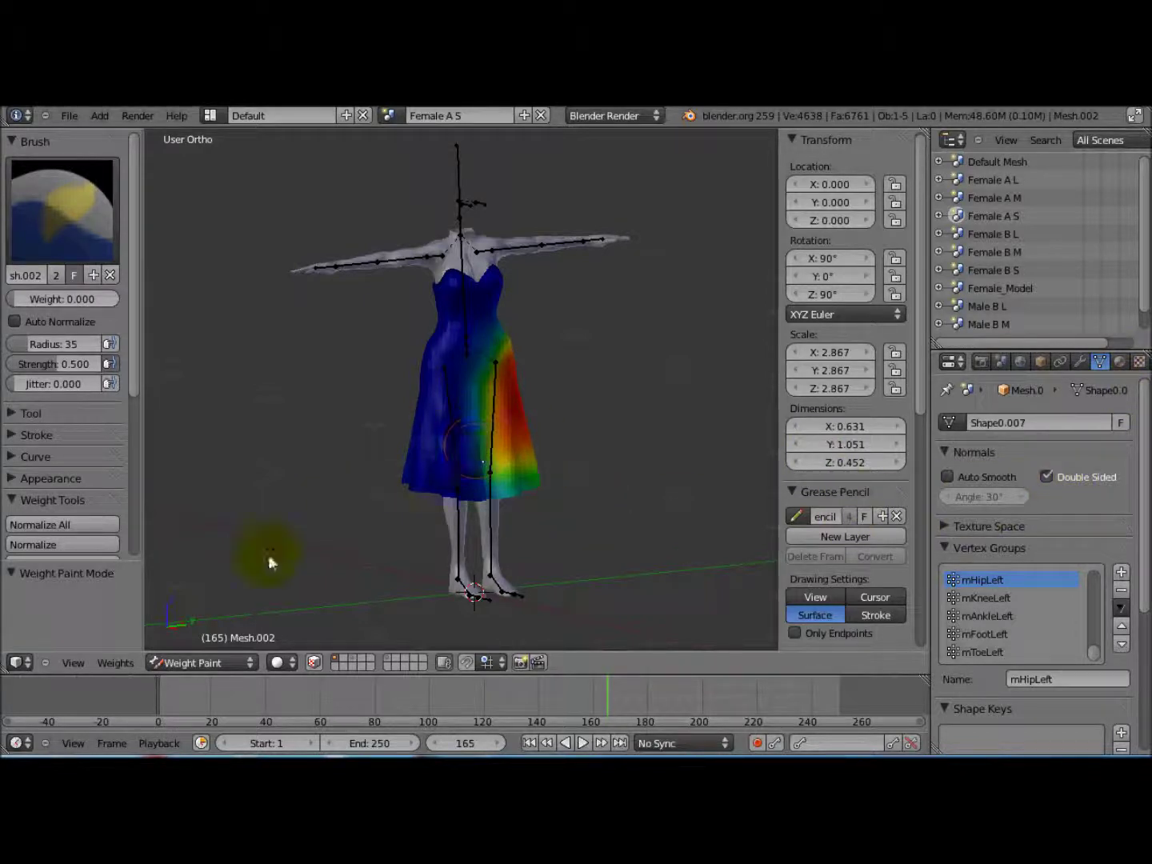
left_click(246, 661)
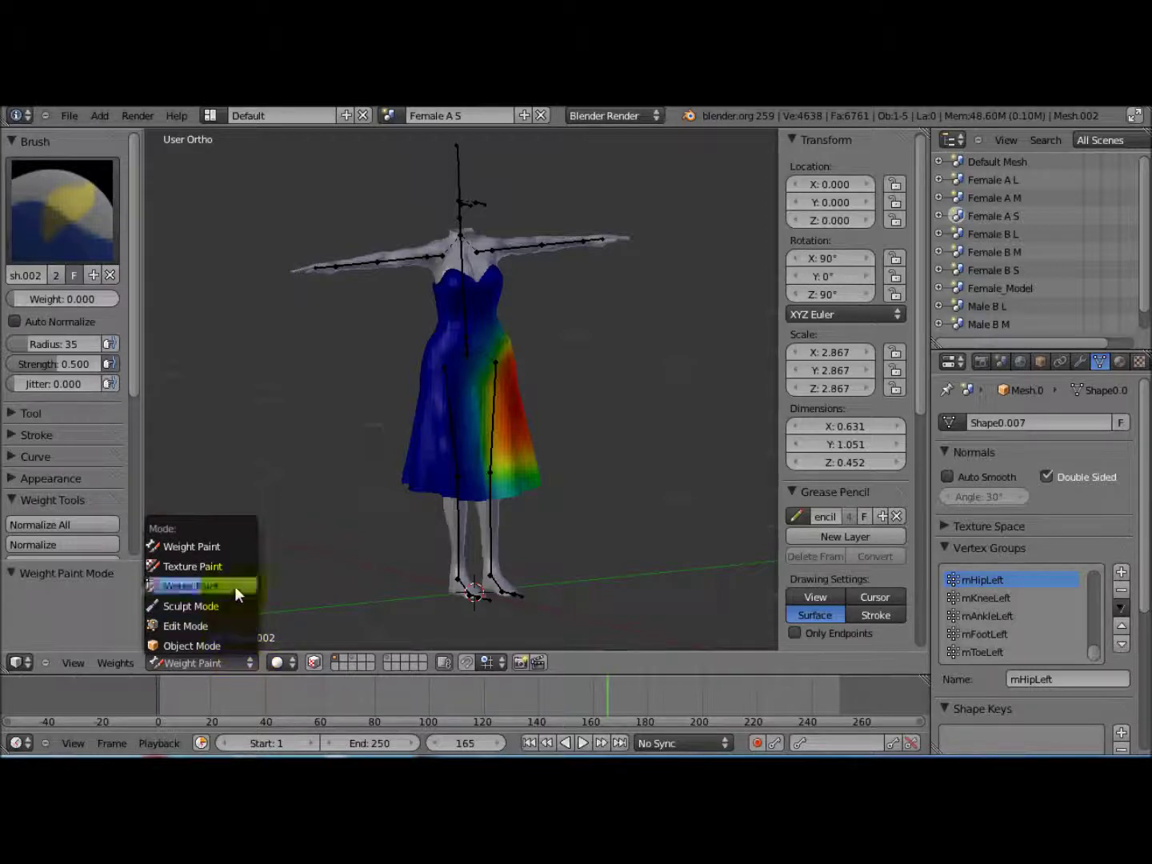
left_click(233, 644)
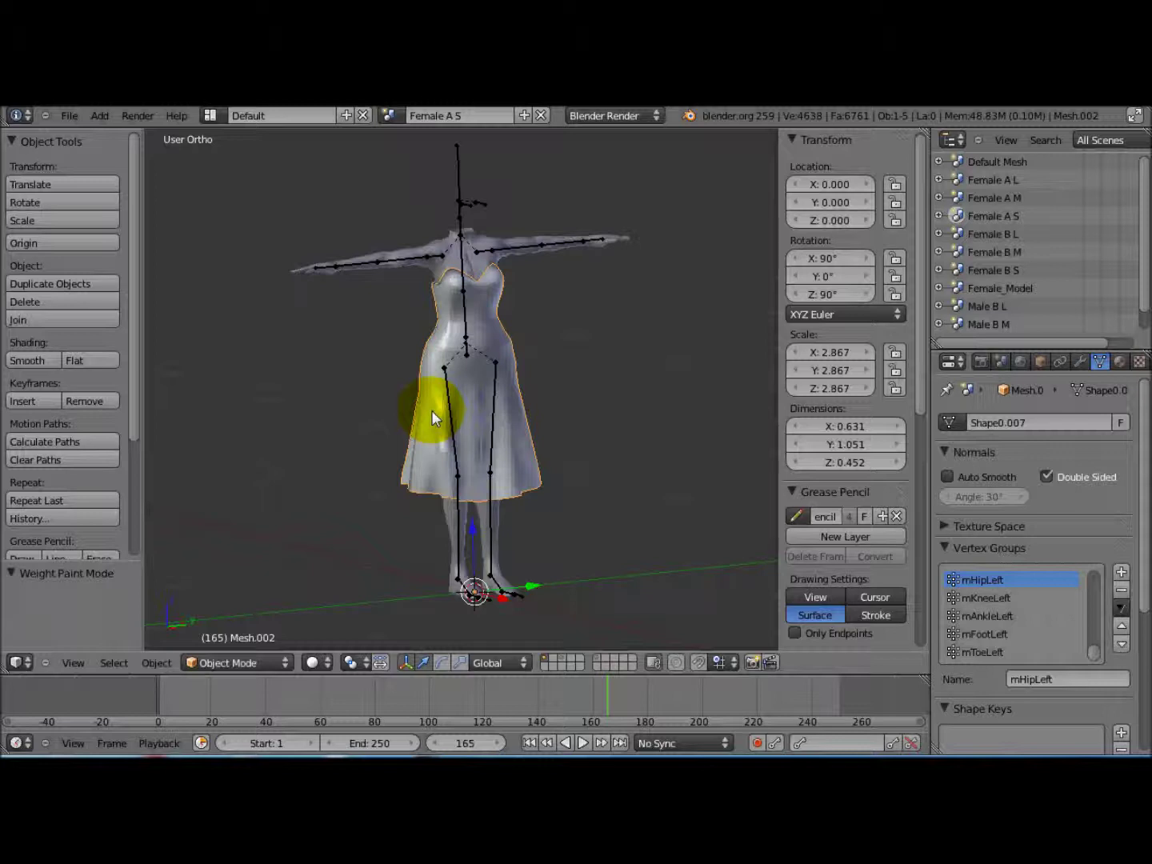
Duplicate the dress and move the copy 1 unit along the global Y axis.
key("shift+d")
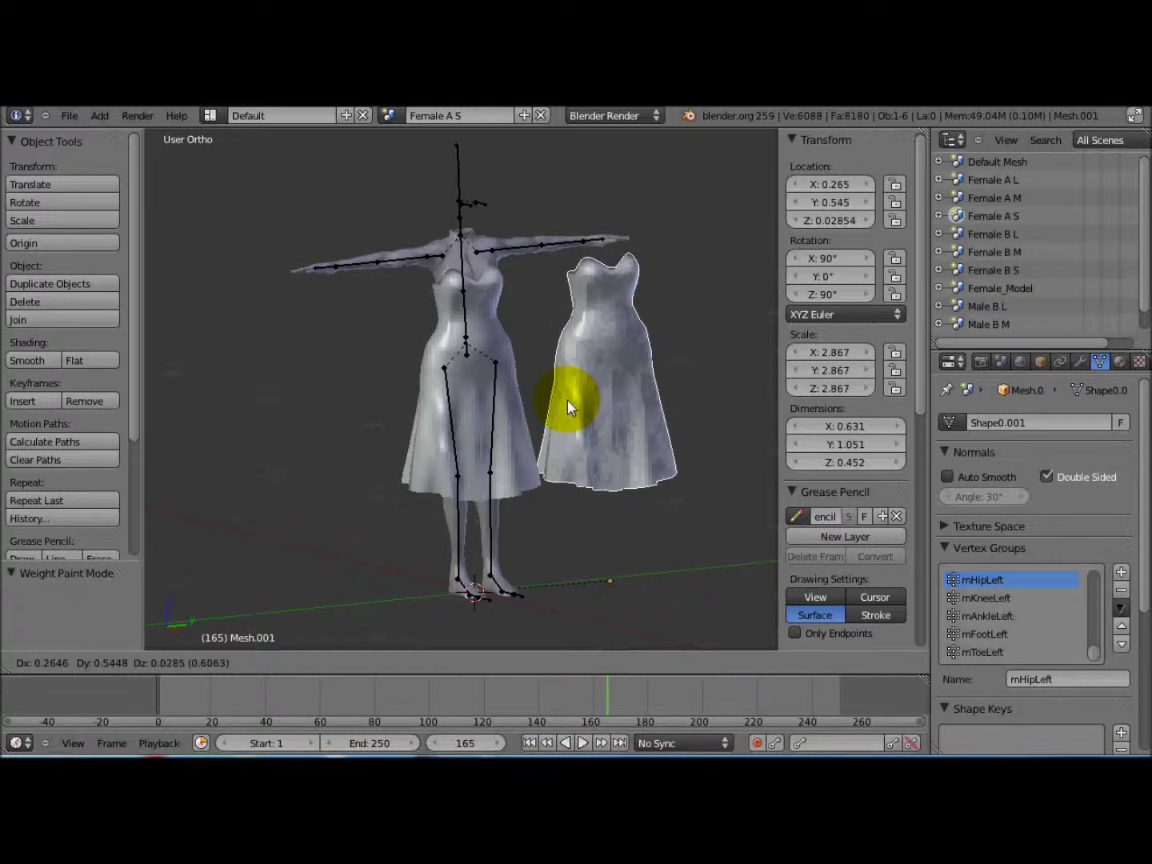
key("y")
key("1")
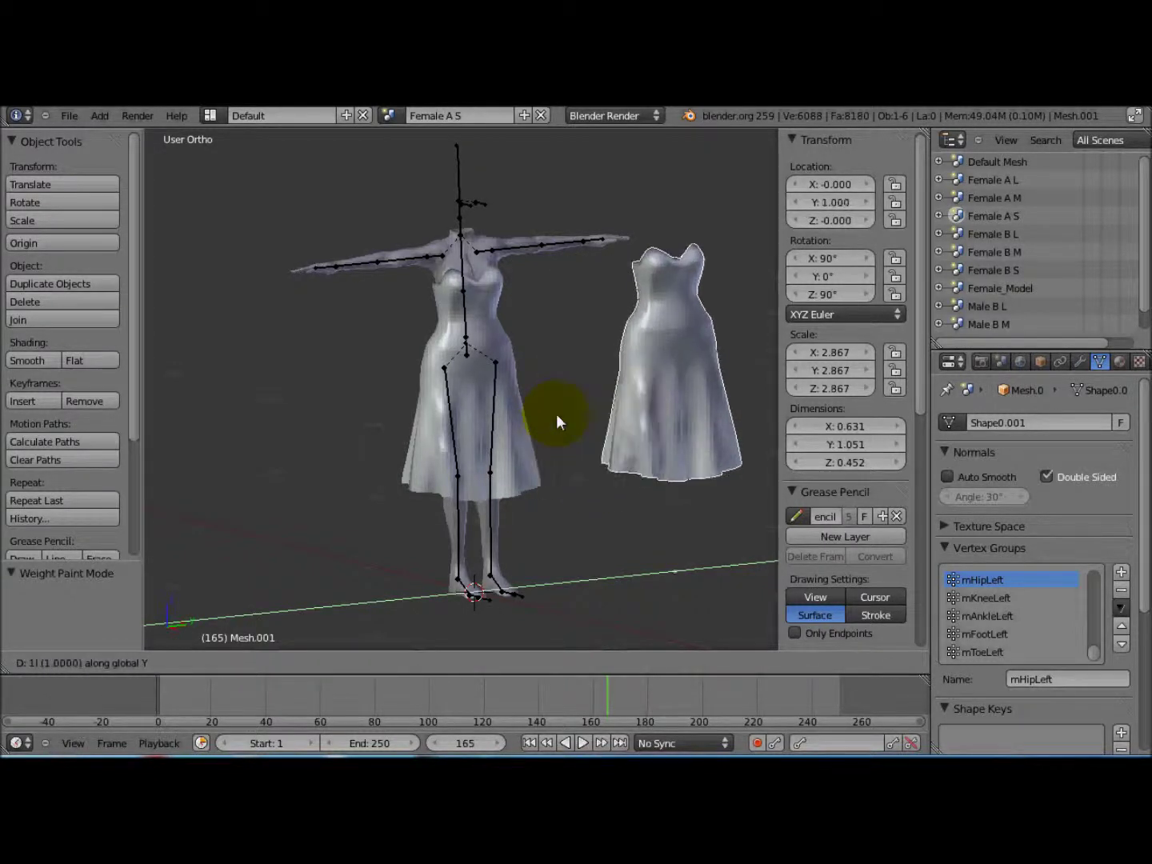
key("Return")
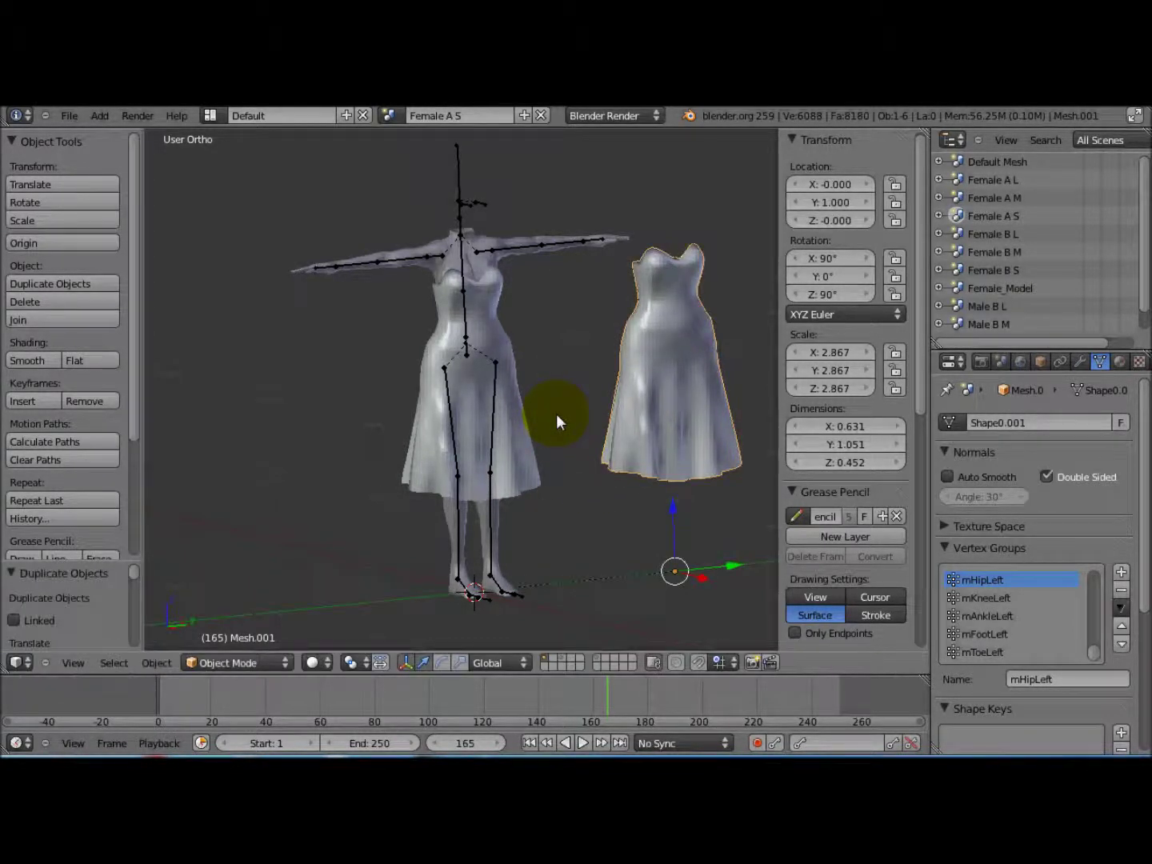
Join the duplicate dress into the original dress, keeping the original as the active object.
right_click(471, 423)
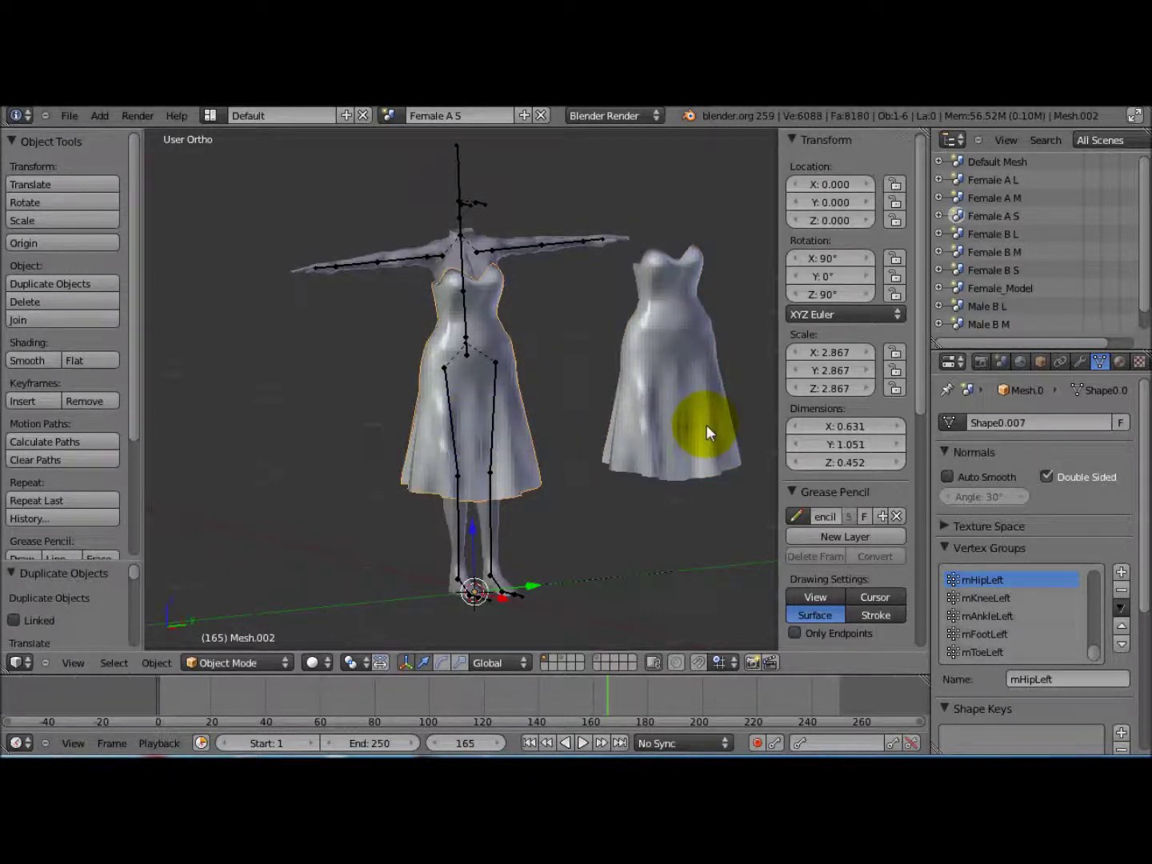
right_click(522, 449)
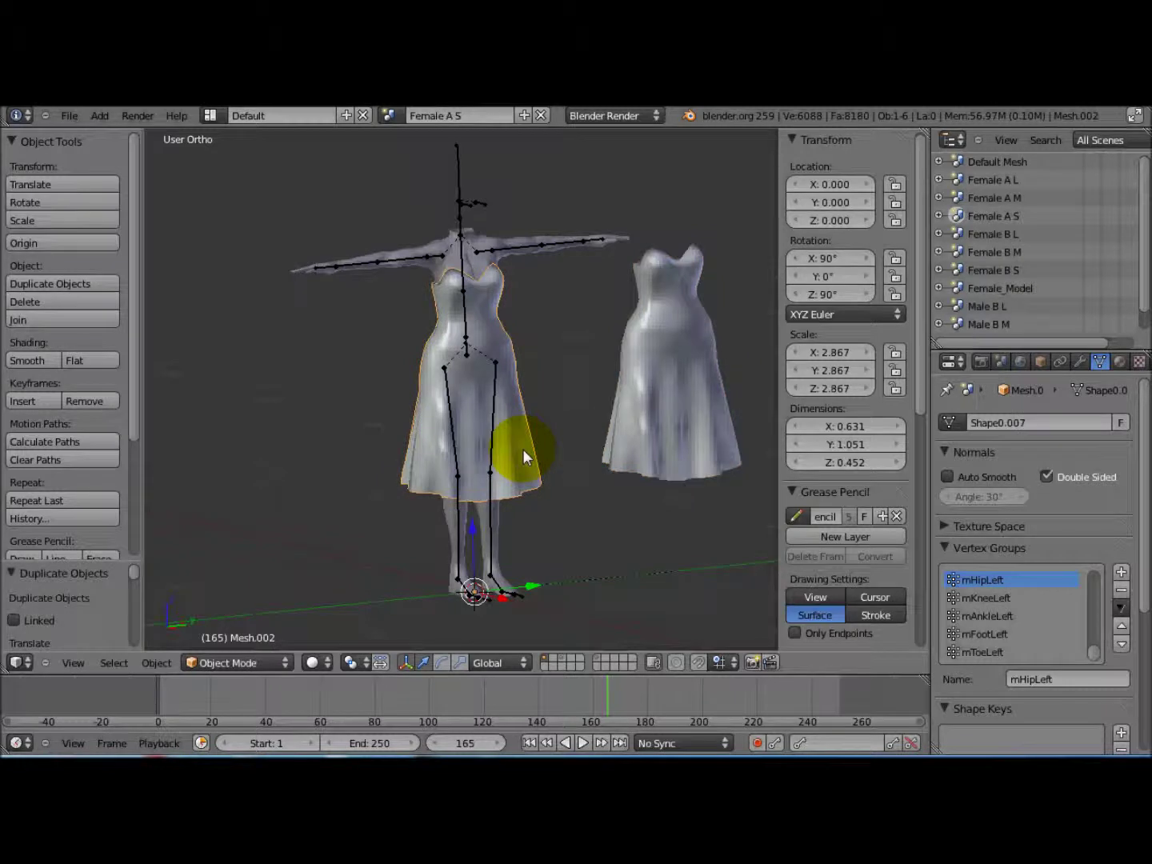
right_click(647, 439)
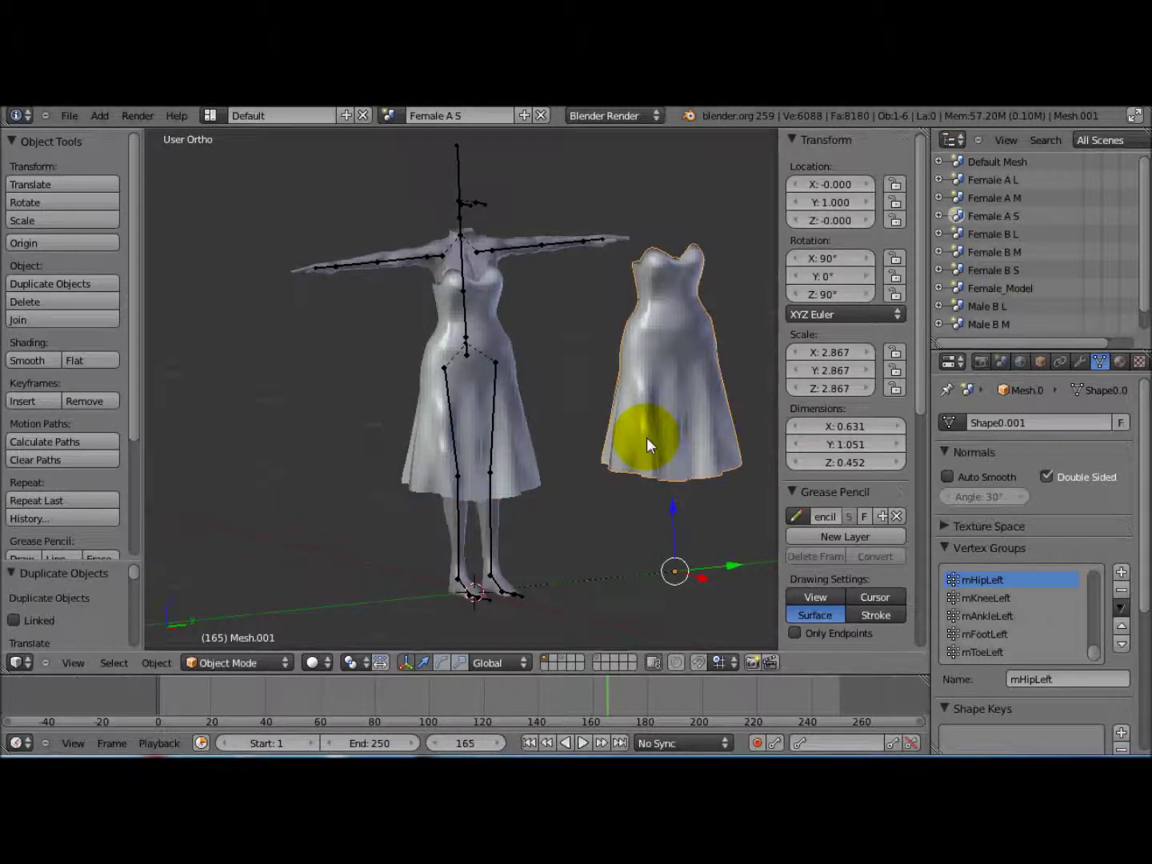
right_click(515, 453)
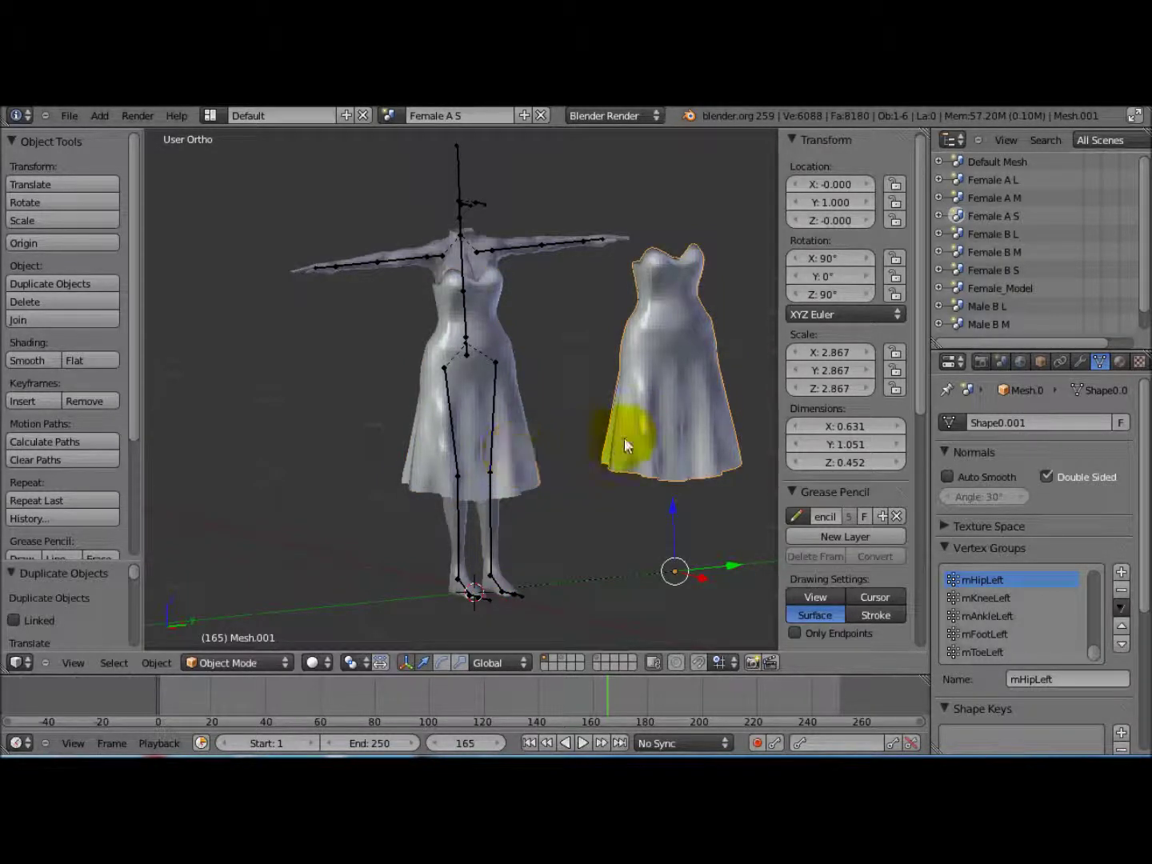
right_click(664, 435)
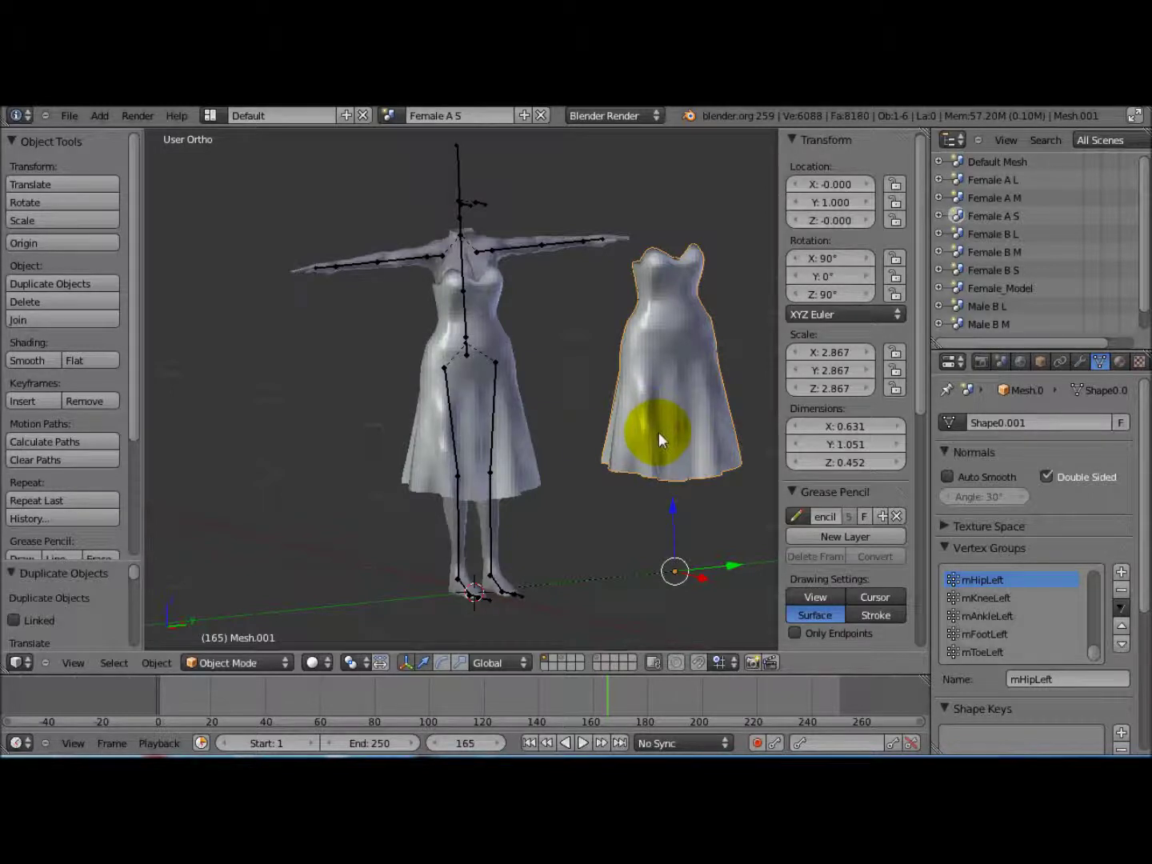
right_click(531, 450, "shift")
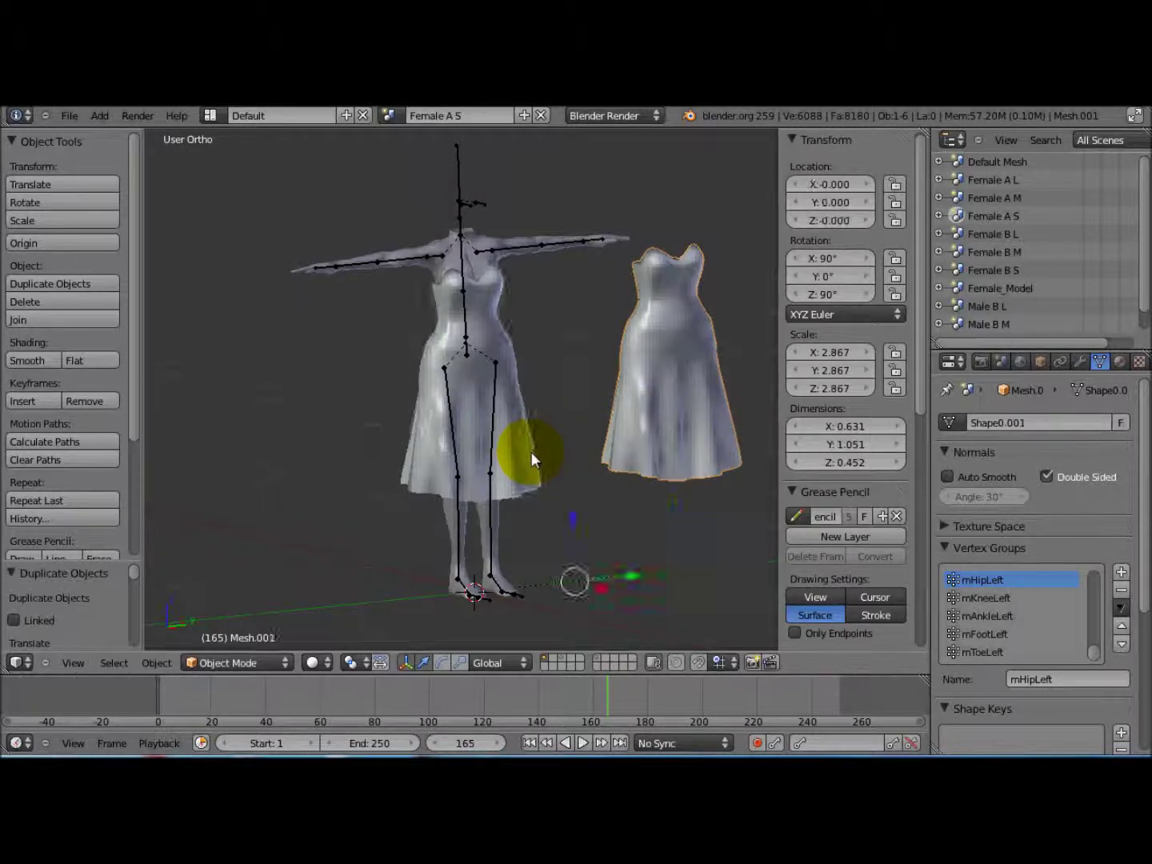
left_click(155, 663)
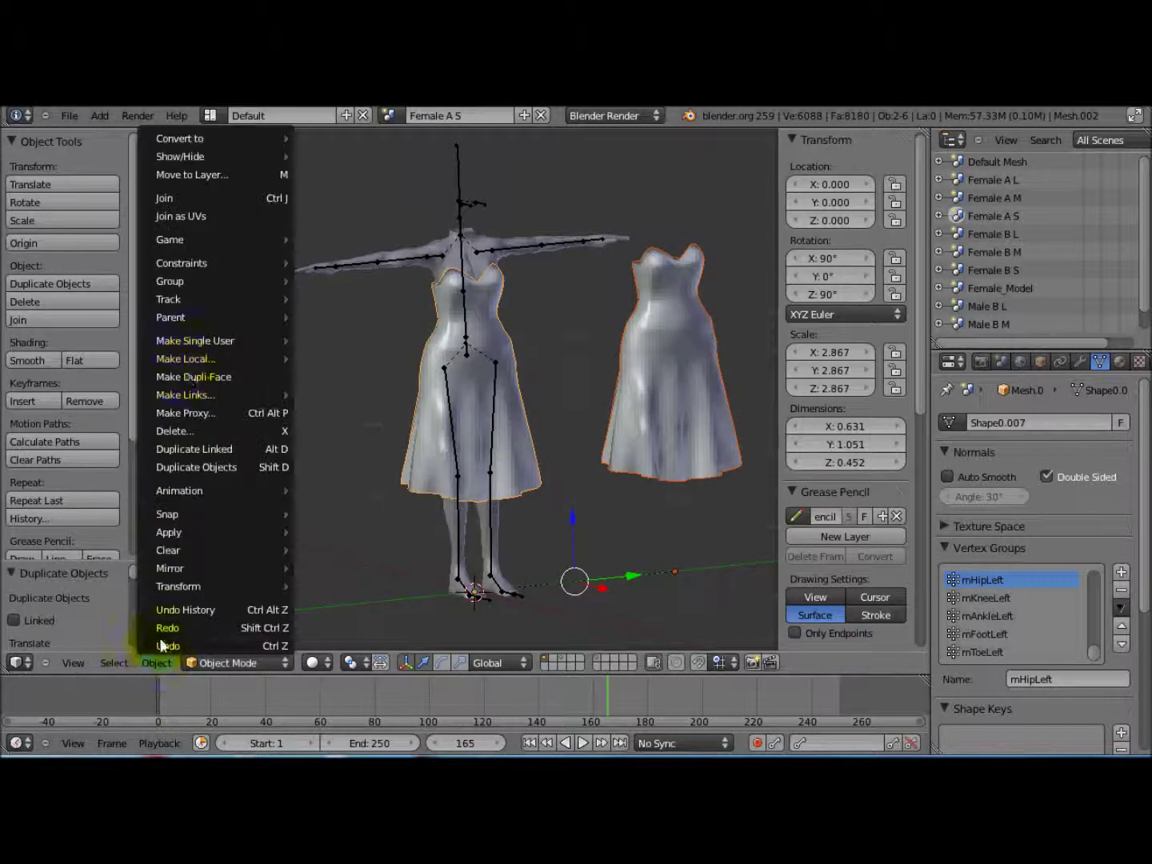
left_click(205, 200)
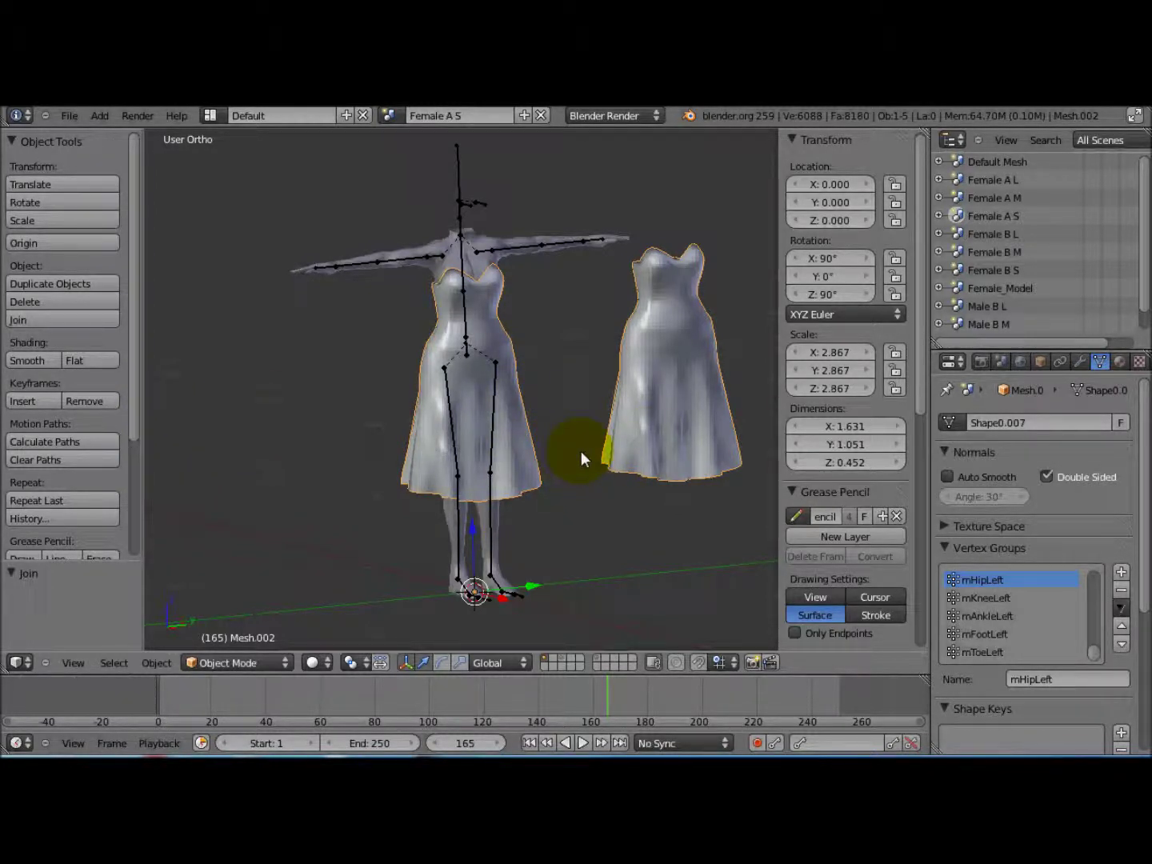
key("s")
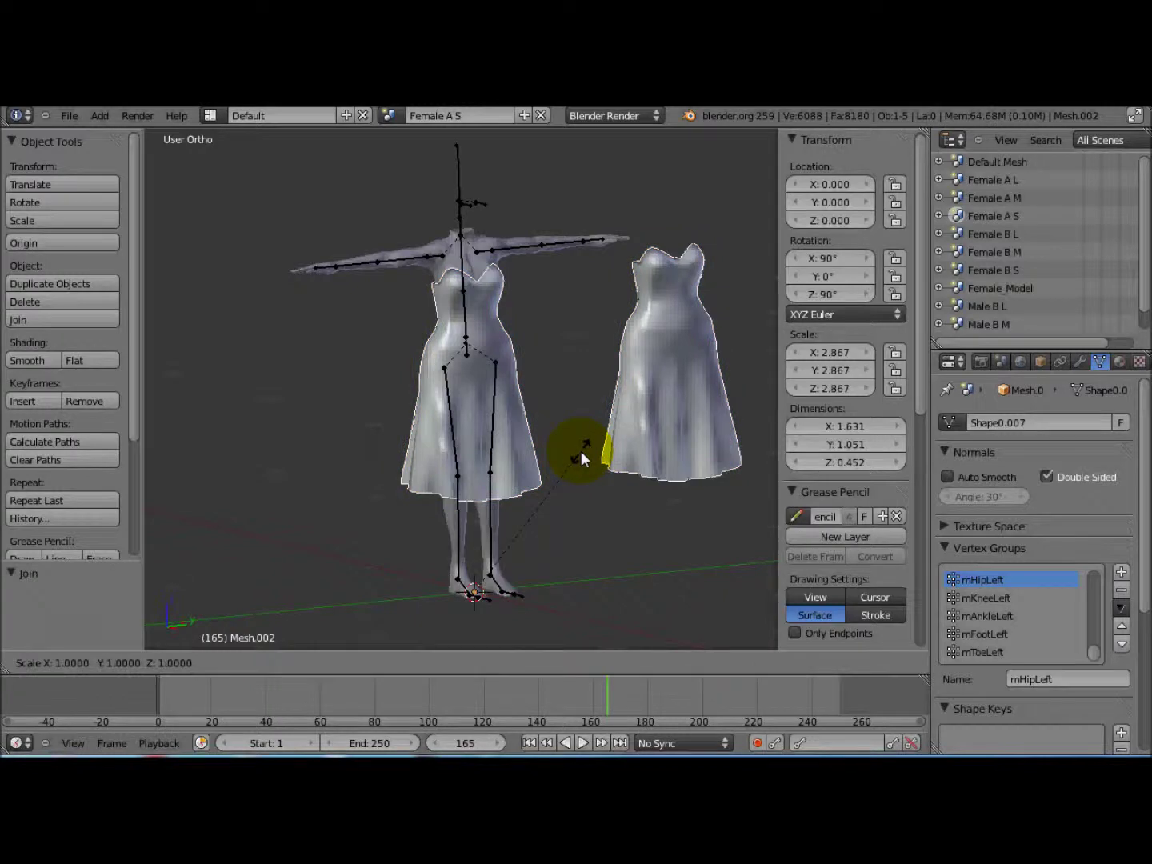
key("Escape")
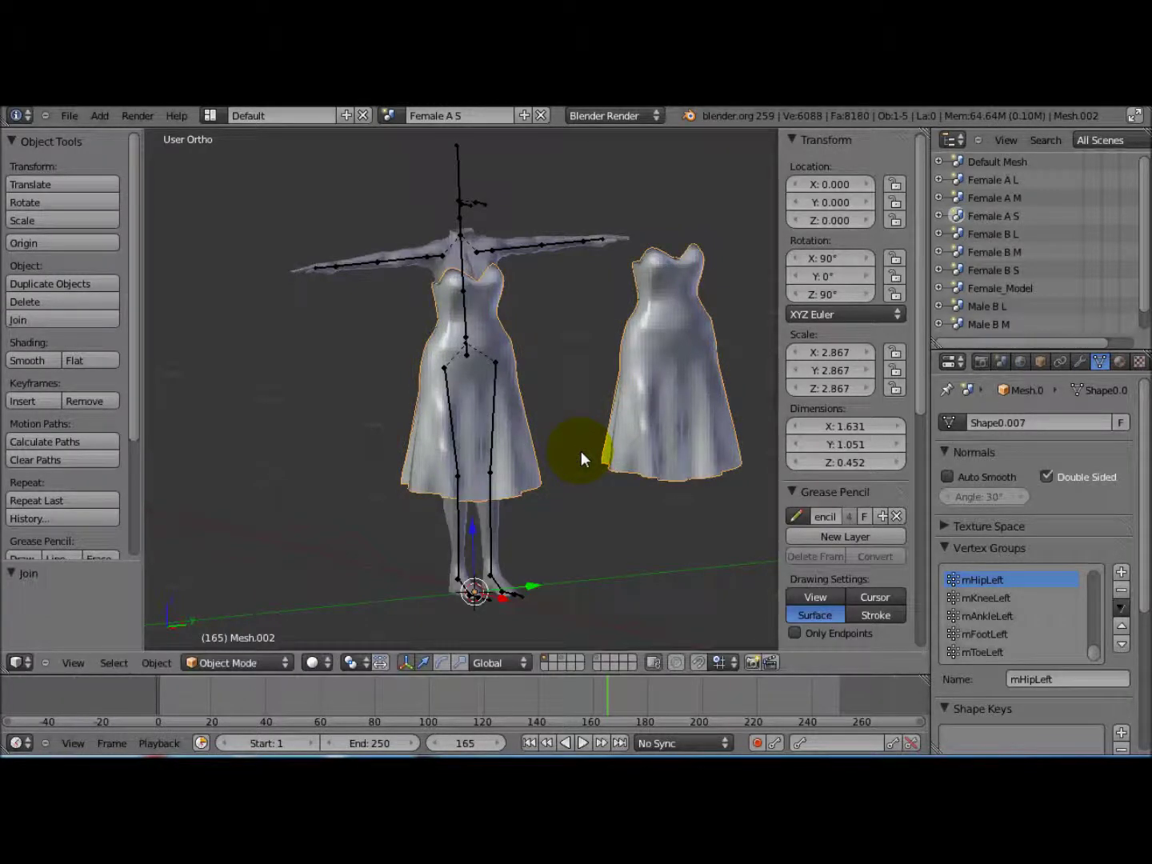
Compare the mHipLeft weights on both dresses of the joined mesh in Weight Paint mode.
key("Tab")
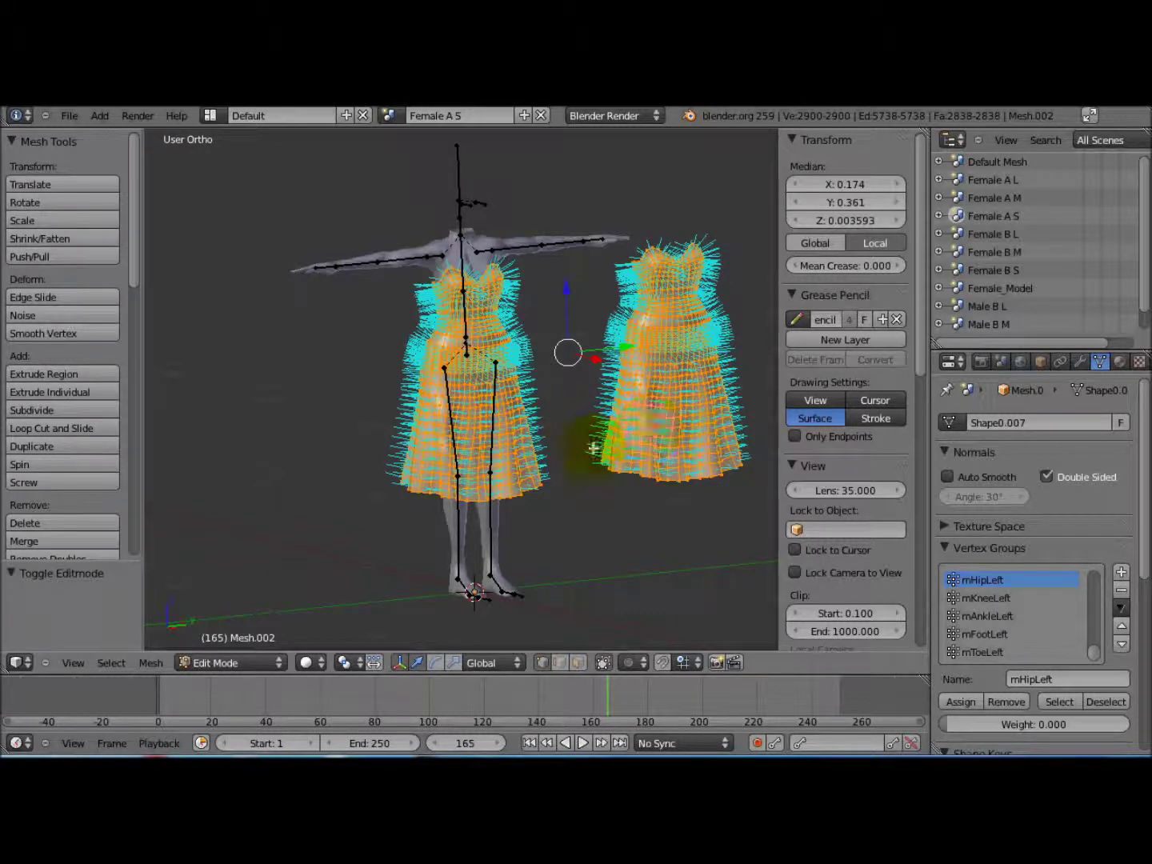
left_click(276, 664)
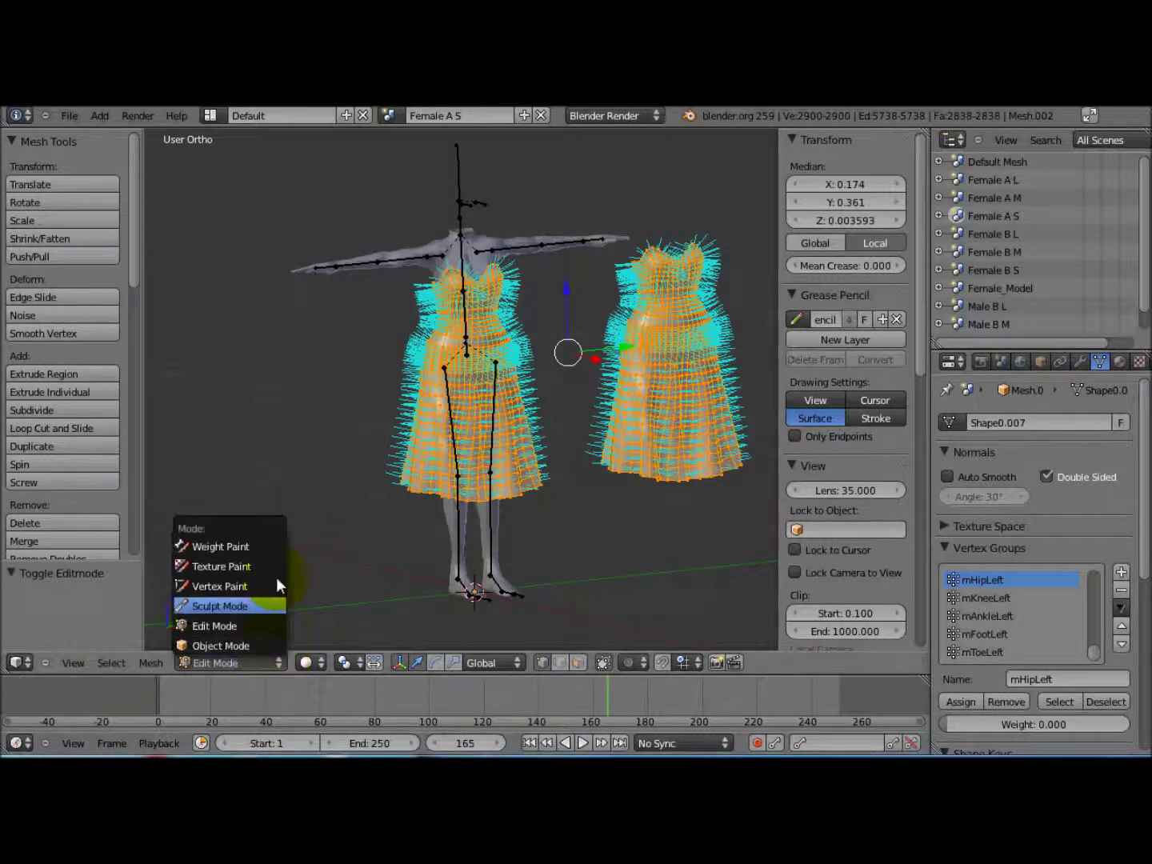
left_click(274, 544)
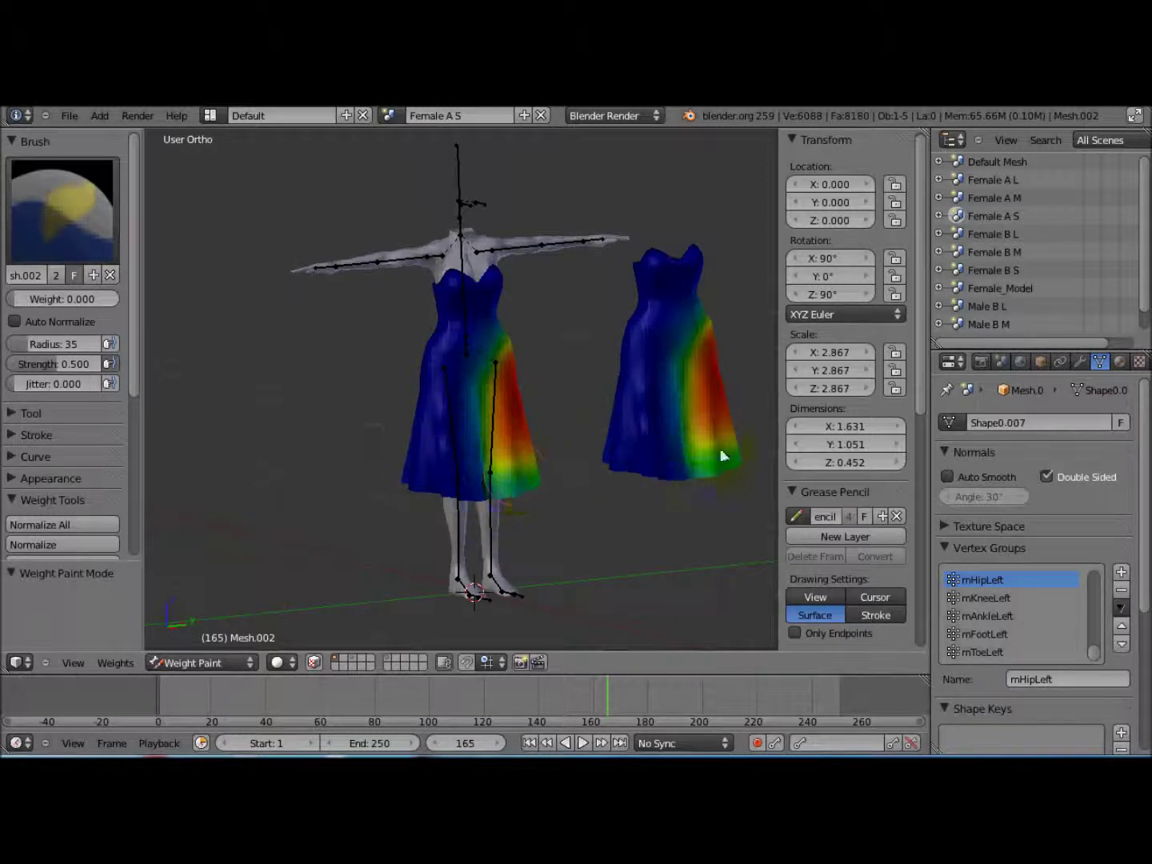
mouse_move(504, 473)
middle_mouse_down()
mouse_move(381, 439)
mouse_move(294, 376)
mouse_move(497, 460)
middle_mouse_up()
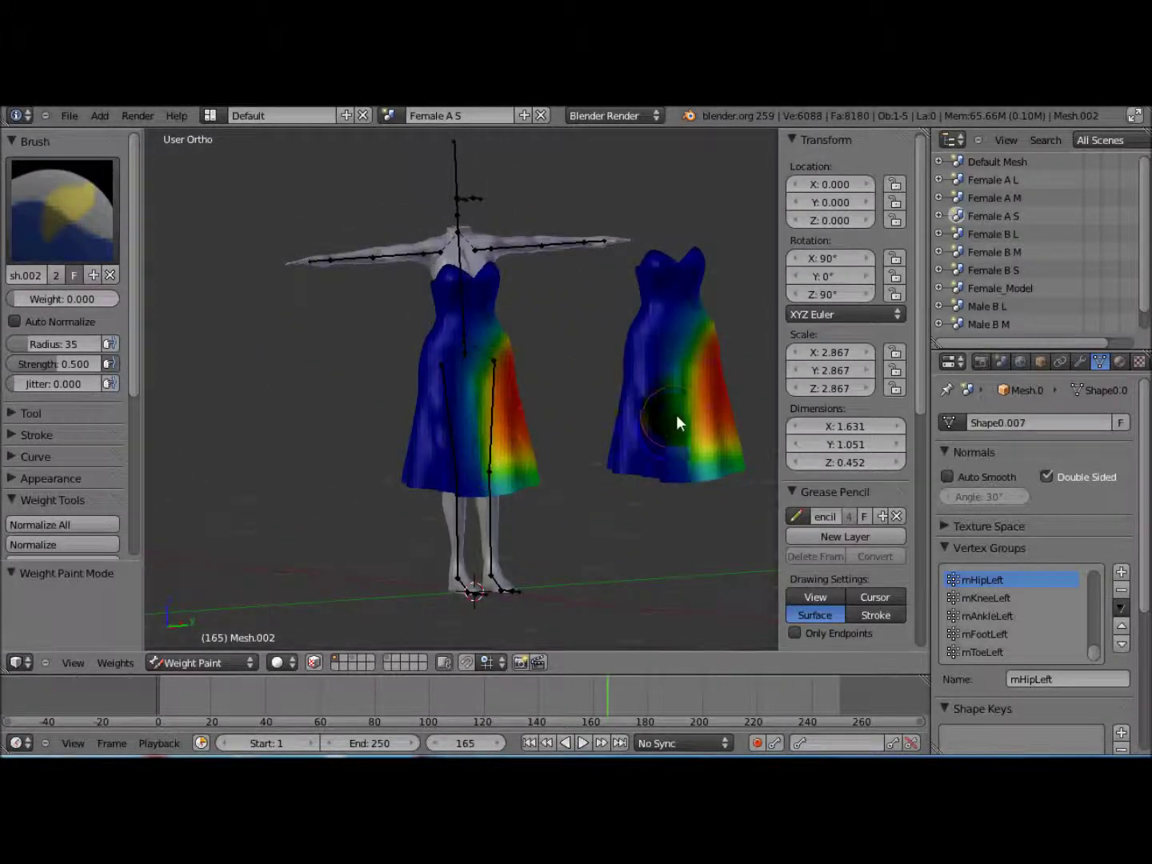
mouse_move(675, 413)
left_mouse_down()
mouse_move(639, 413)
mouse_move(656, 392)
left_mouse_up()
mouse_move(668, 410)
middle_mouse_down()
mouse_move(666, 422)
mouse_move(639, 419)
mouse_move(656, 414)
middle_mouse_up()
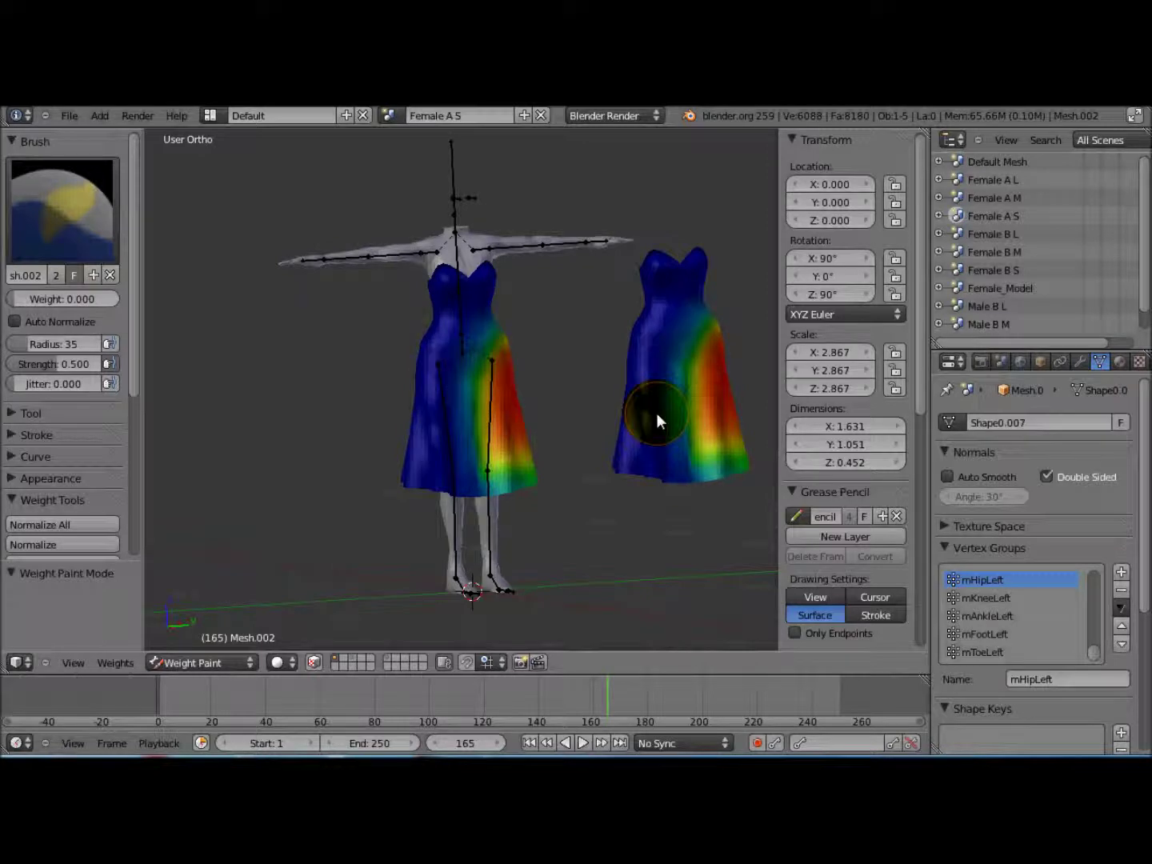
Select only the duplicate dress in Edit Mode and recalculate its normals to the inside.
key("Tab")
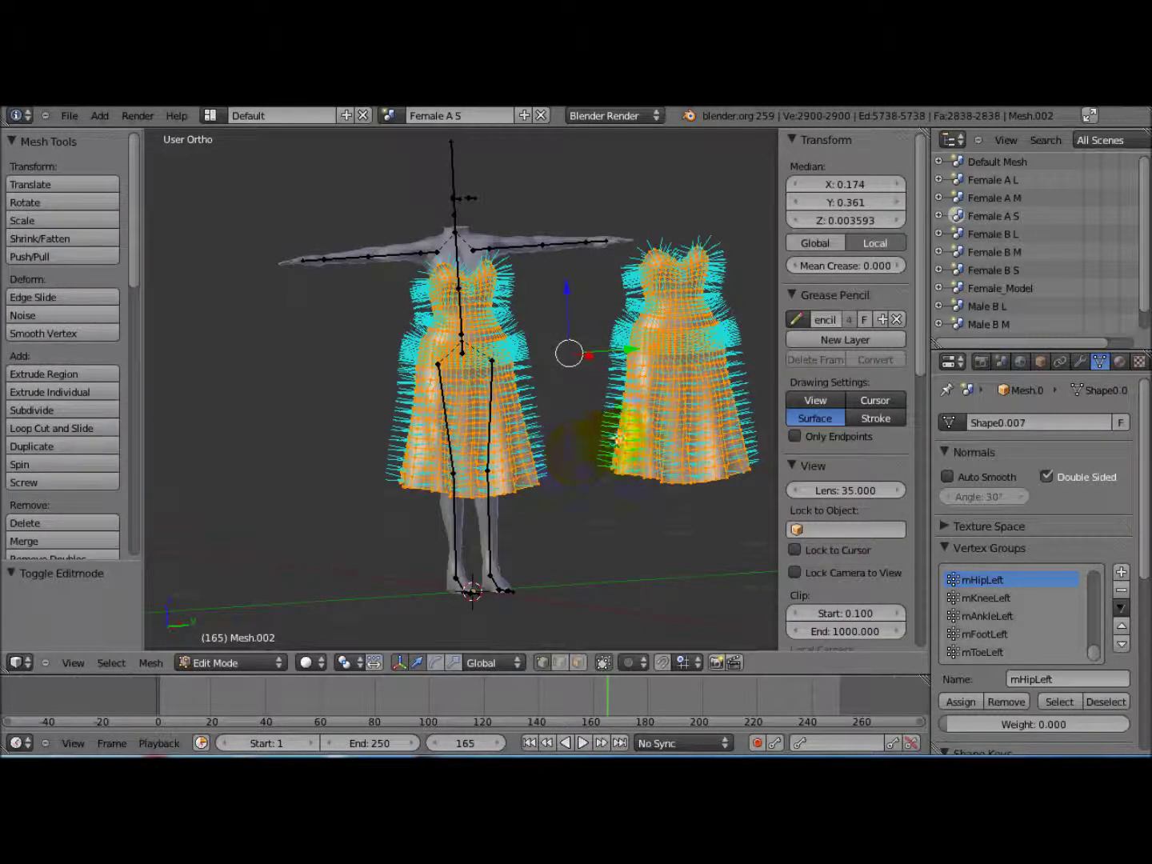
key("a")
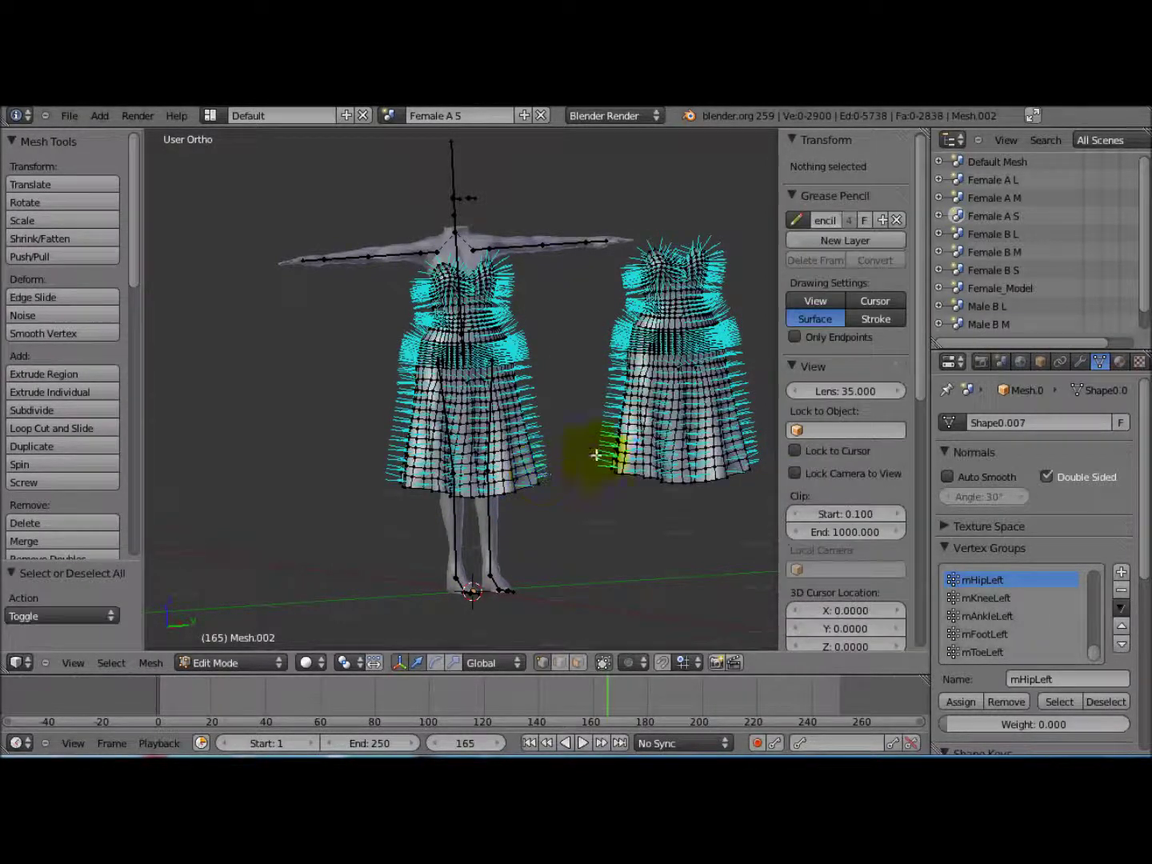
key("l")
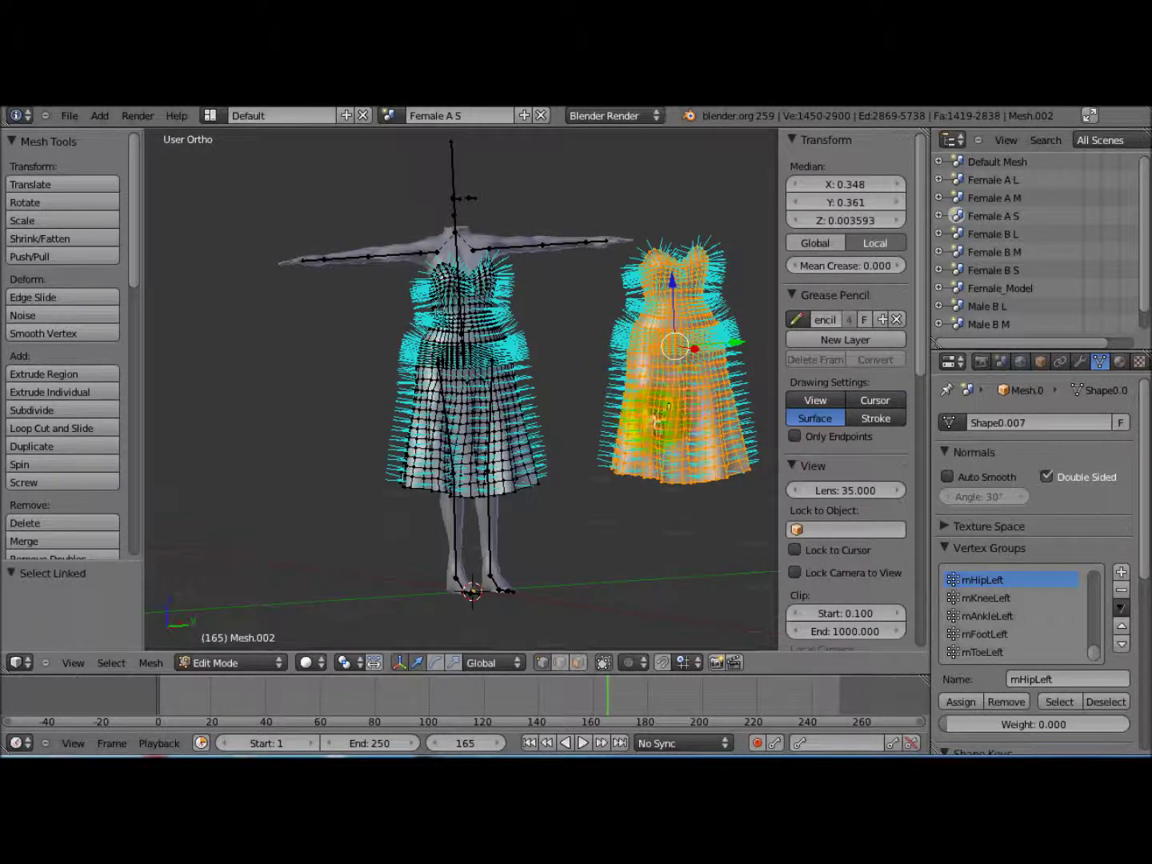
left_click(151, 662)
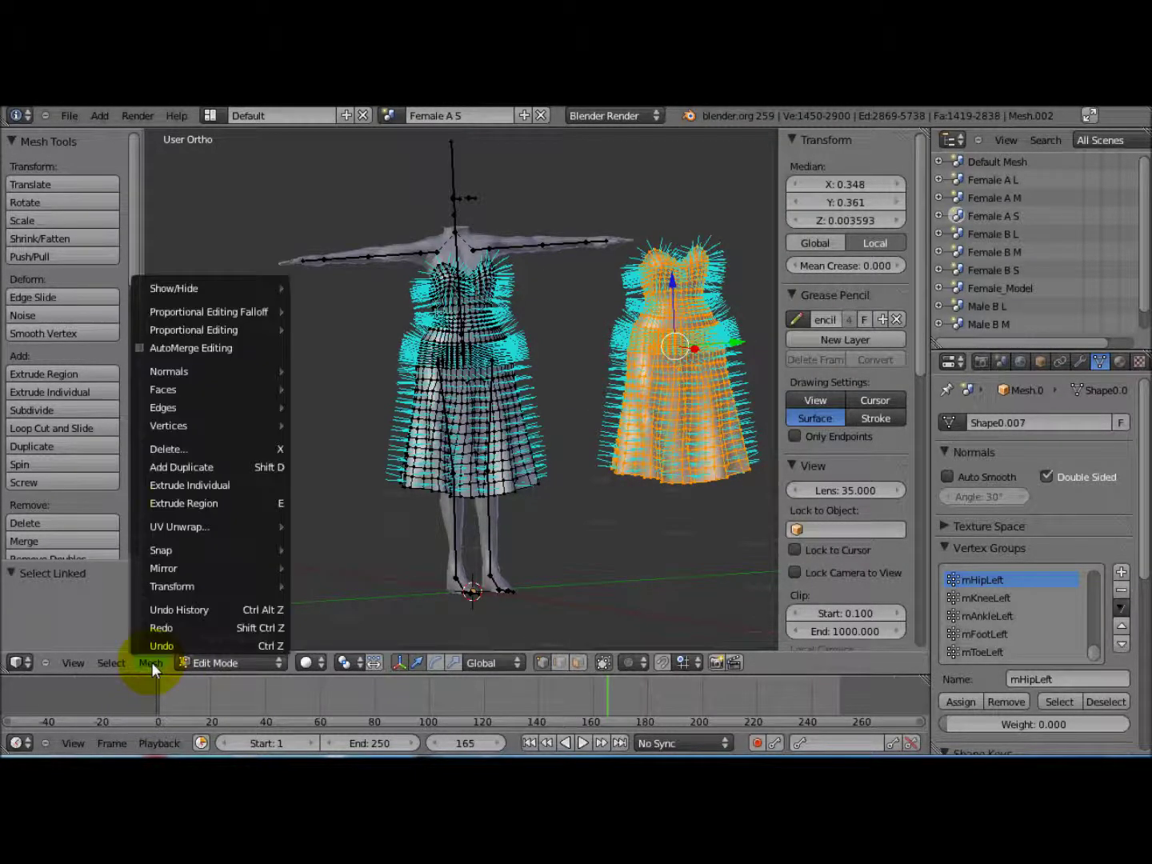
mouse_move(198, 372)
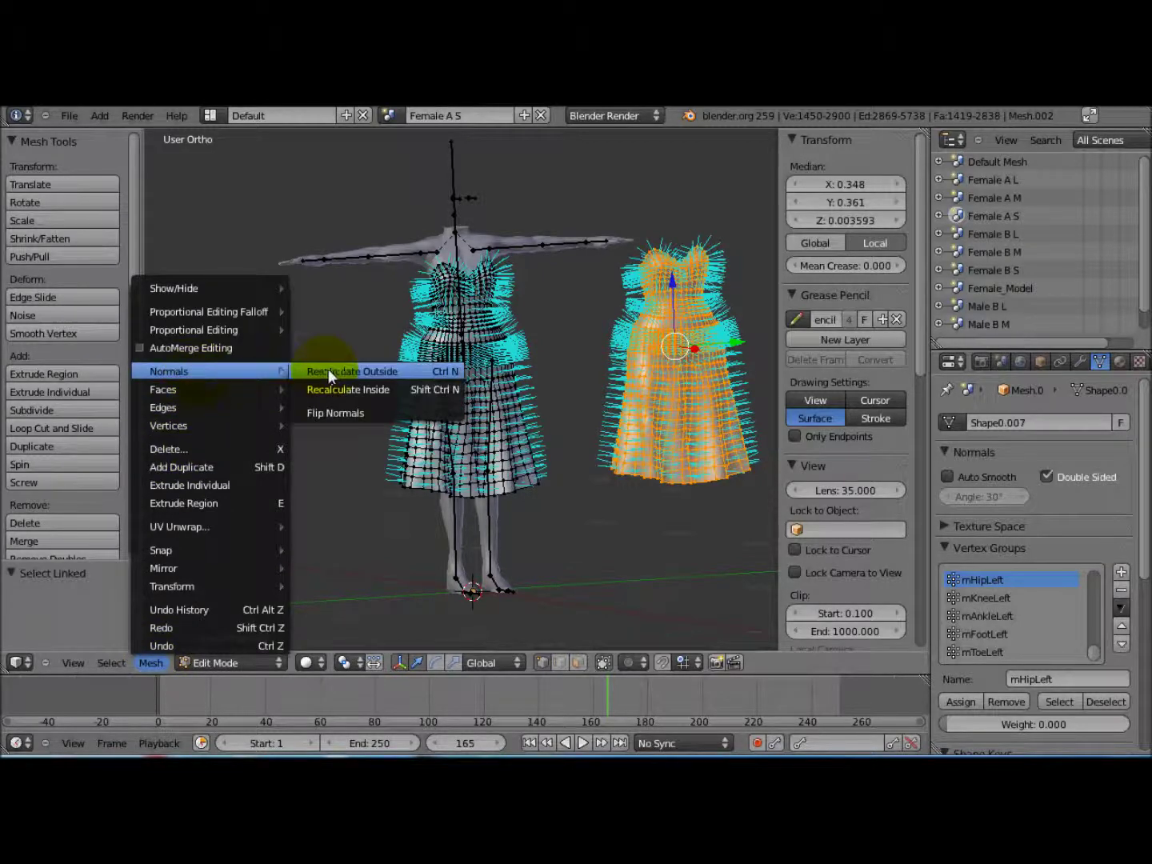
left_click(329, 392)
middle_click_drag(665, 439, 602, 479)
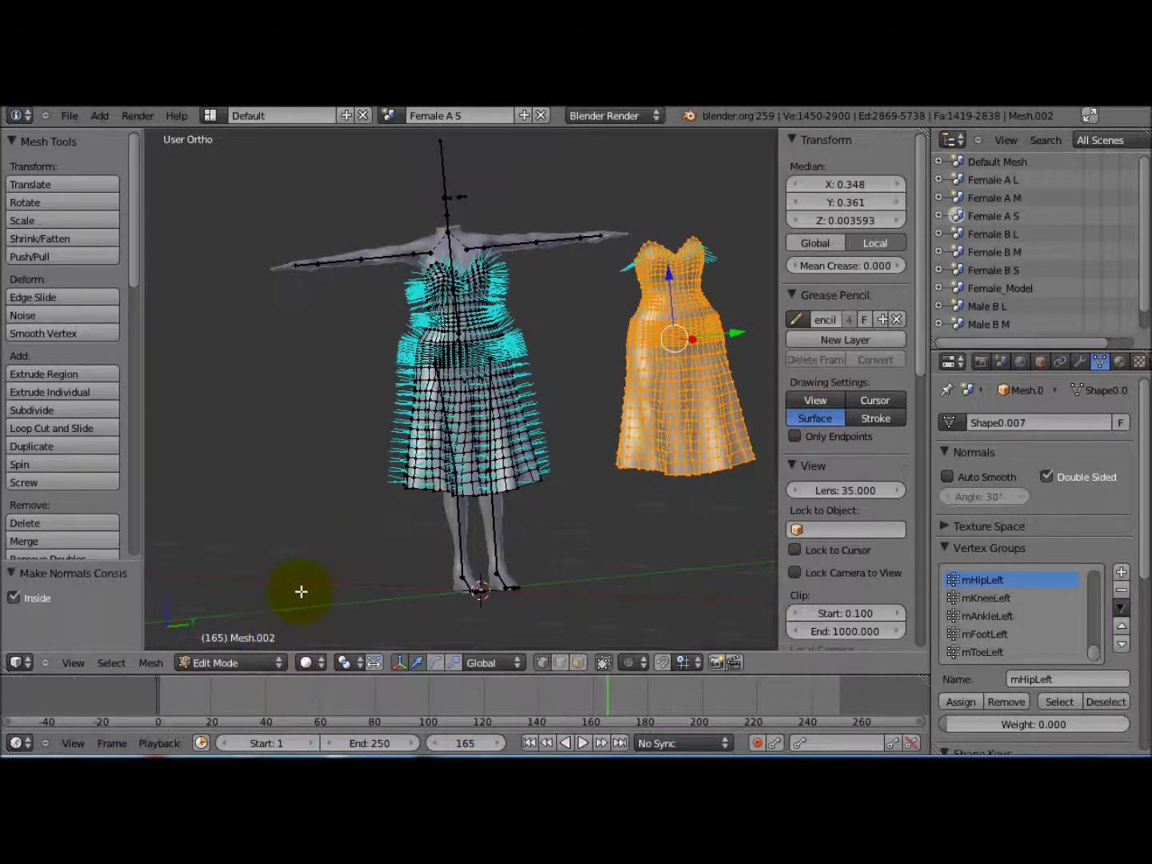
Compare the mHipLeft weights of the original dress and the inverted duplicate from several angles in Weight Paint mode.
left_click(277, 663)
left_click(232, 546)
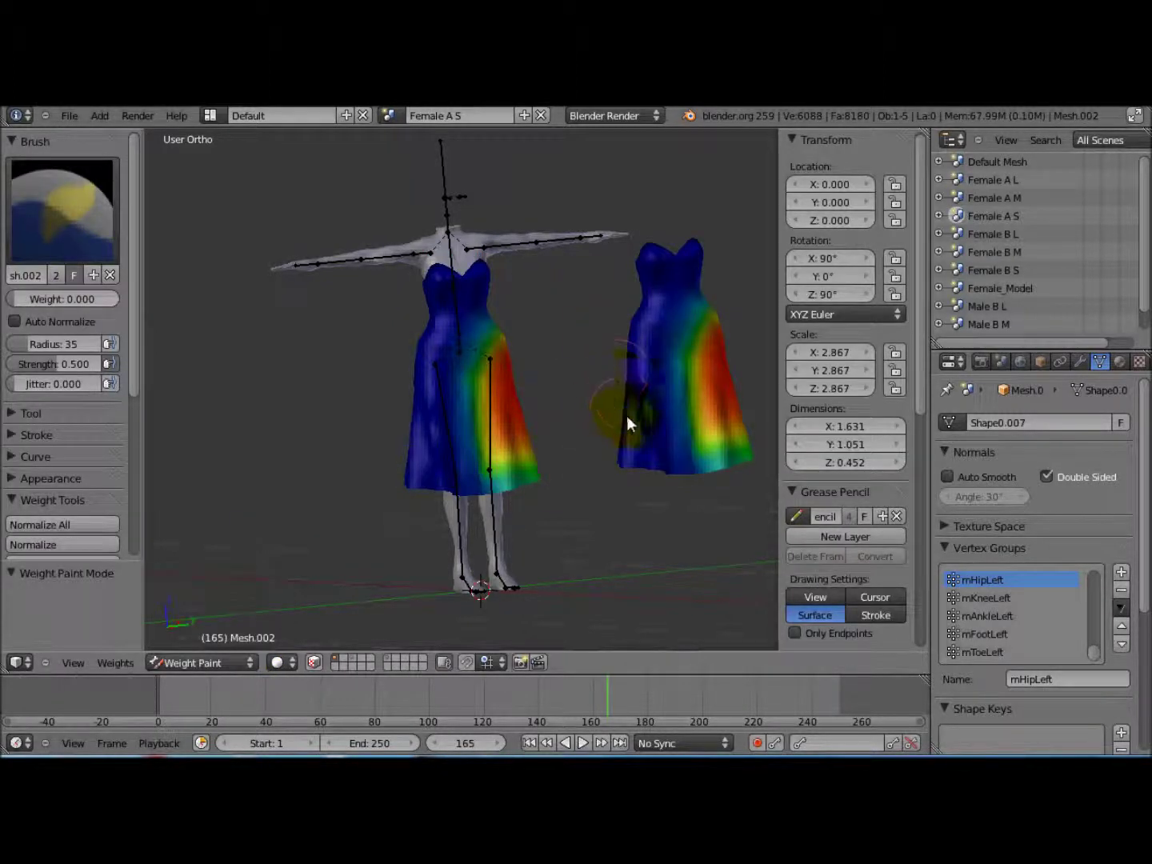
middle_click_drag(681, 457, 536, 359)
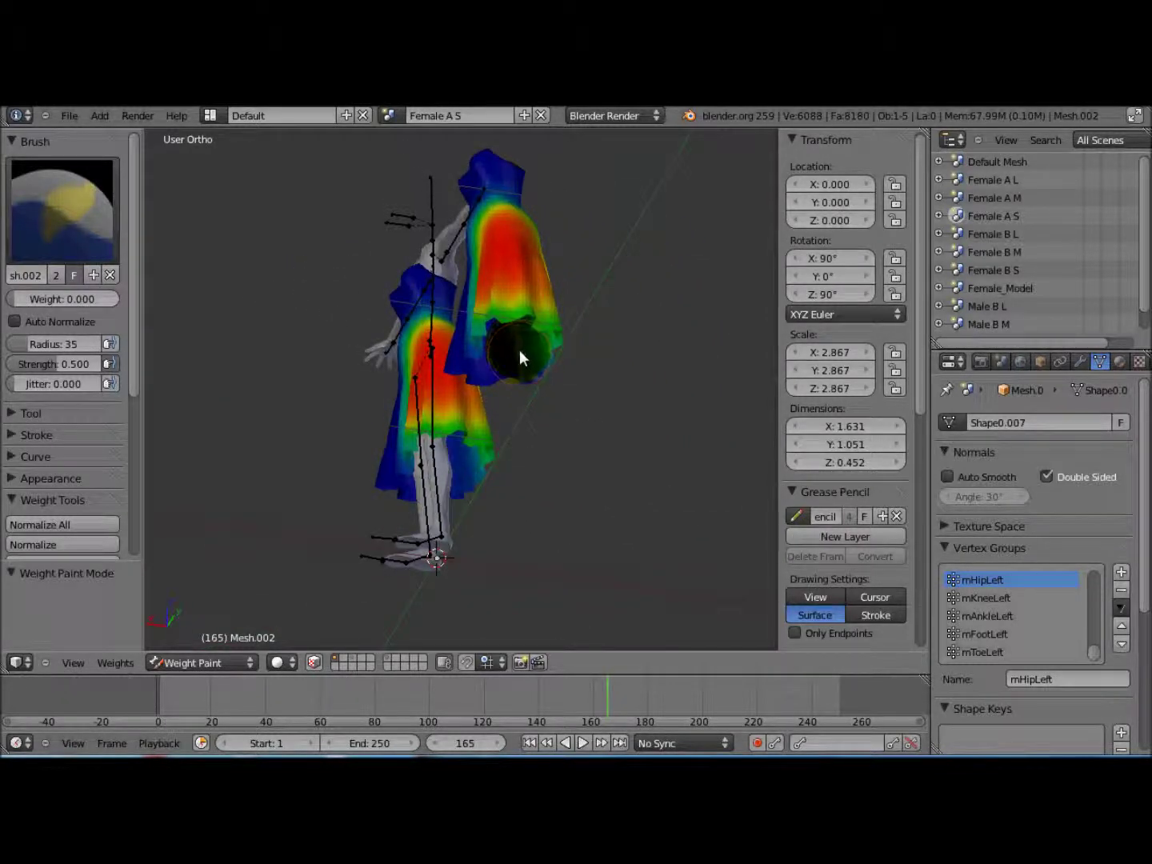
middle_click_drag(486, 302, 666, 363)
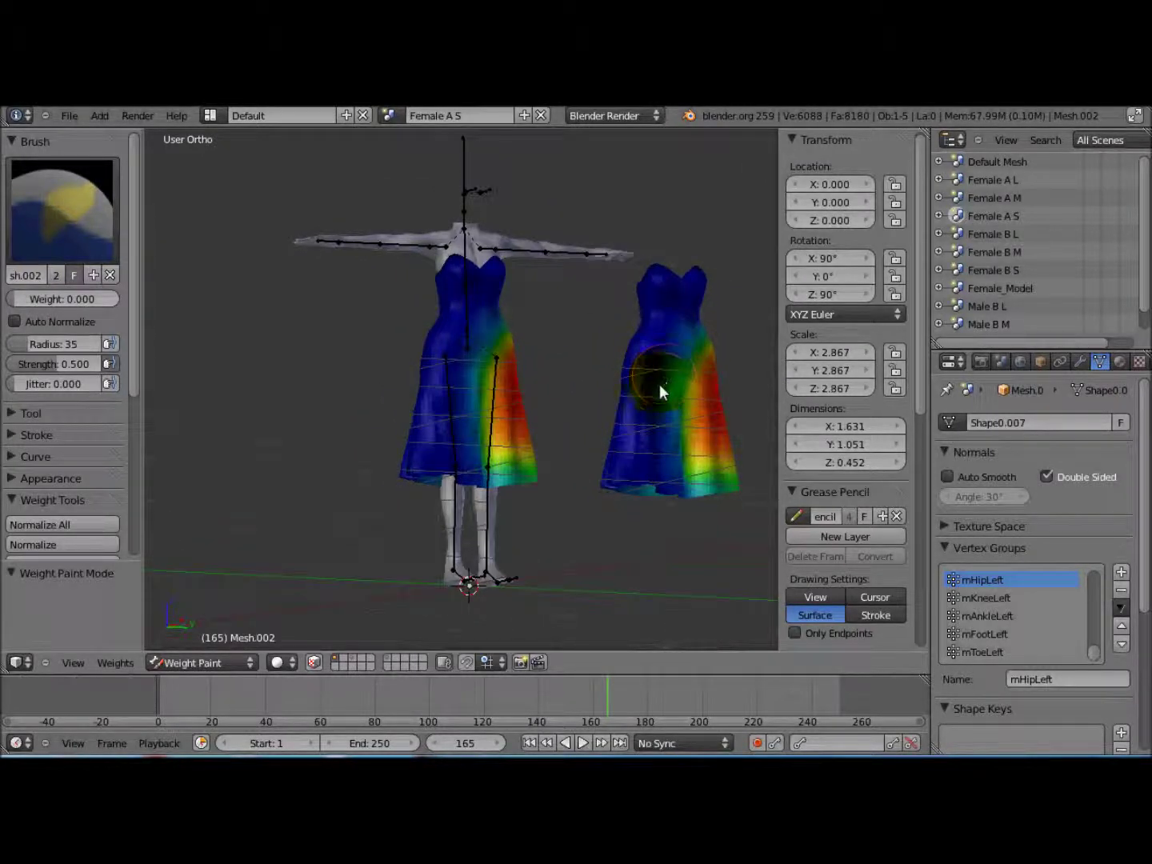
In Edit Mode, circle-deselect the duplicate's skirt in right view, keeping only its bodice and hips selected.
key("Tab")
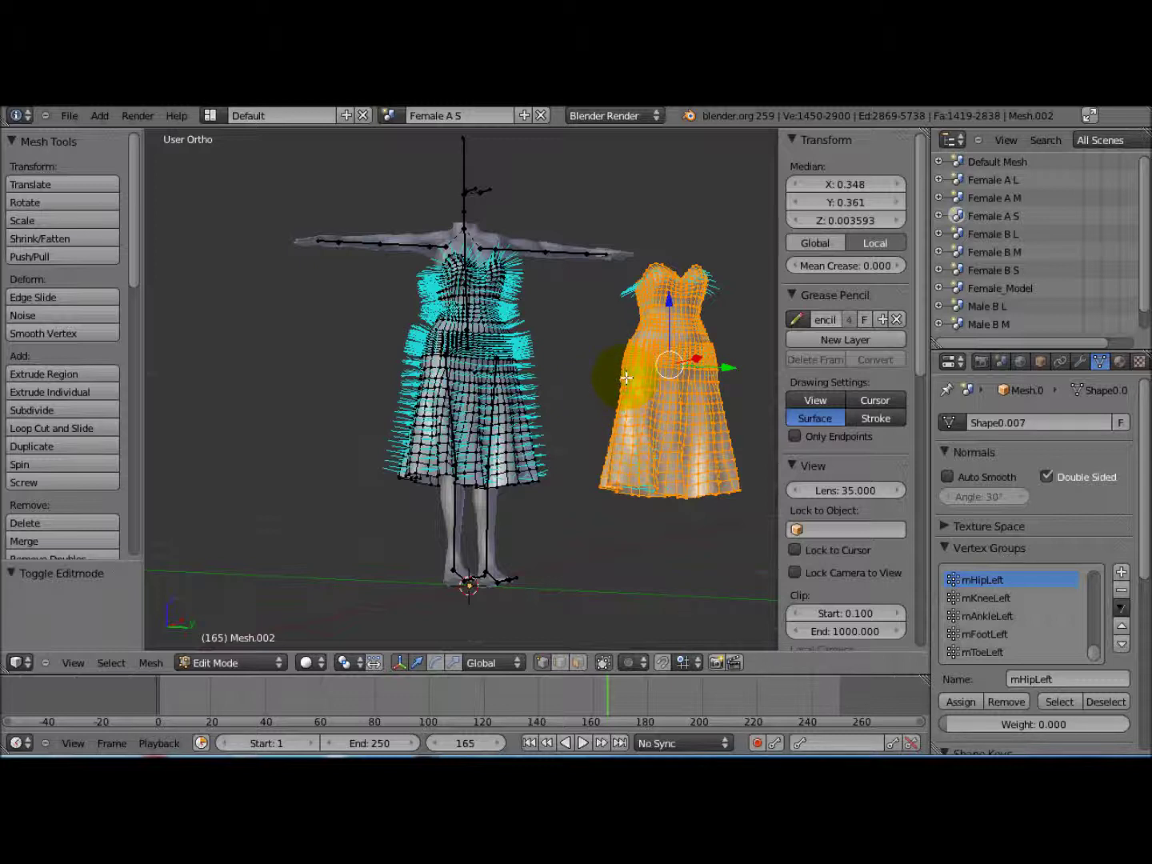
middle_click_drag(661, 382, 618, 379)
key("KP_Decimal")
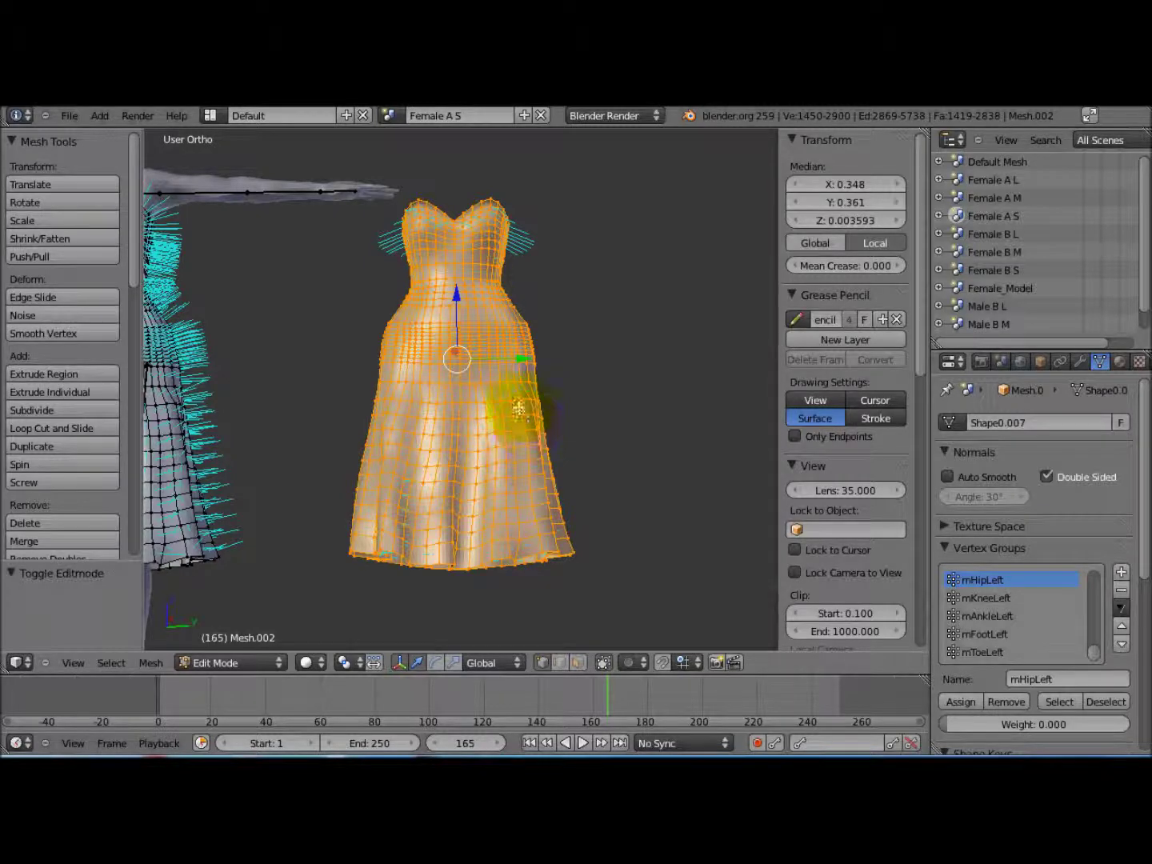
key("KP_1")
key("KP_3")
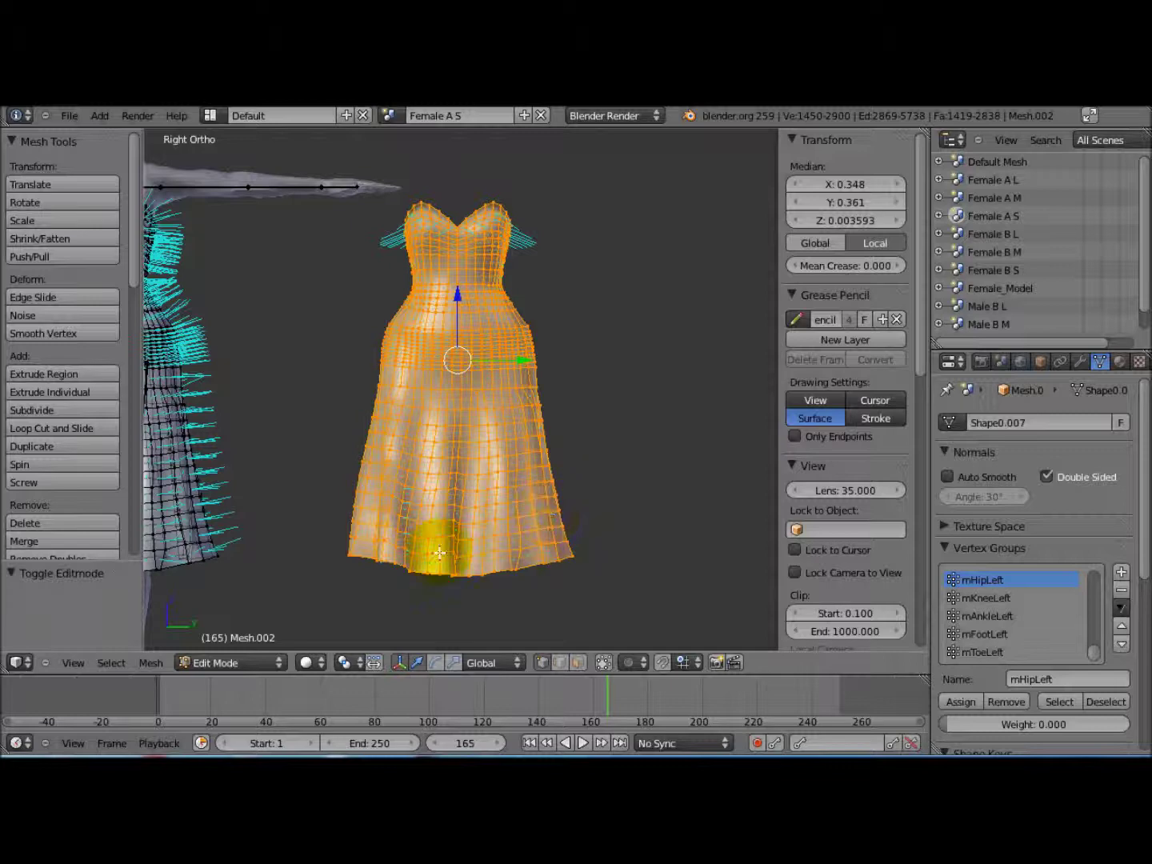
key("c")
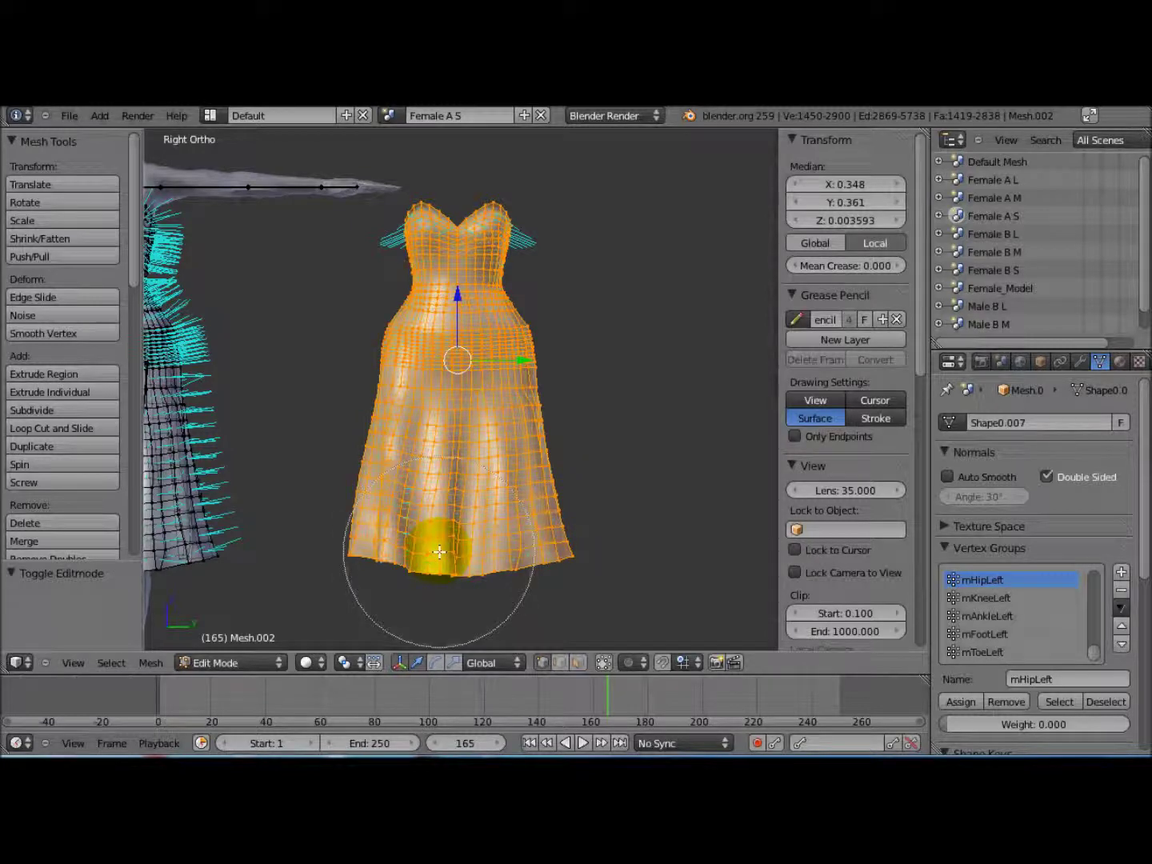
mouse_move(612, 542)
middle_mouse_down()
mouse_move(414, 536)
mouse_move(404, 460)
mouse_move(385, 459)
mouse_move(548, 462)
mouse_move(534, 492)
mouse_move(495, 506)
middle_mouse_up()
right_click(492, 504)
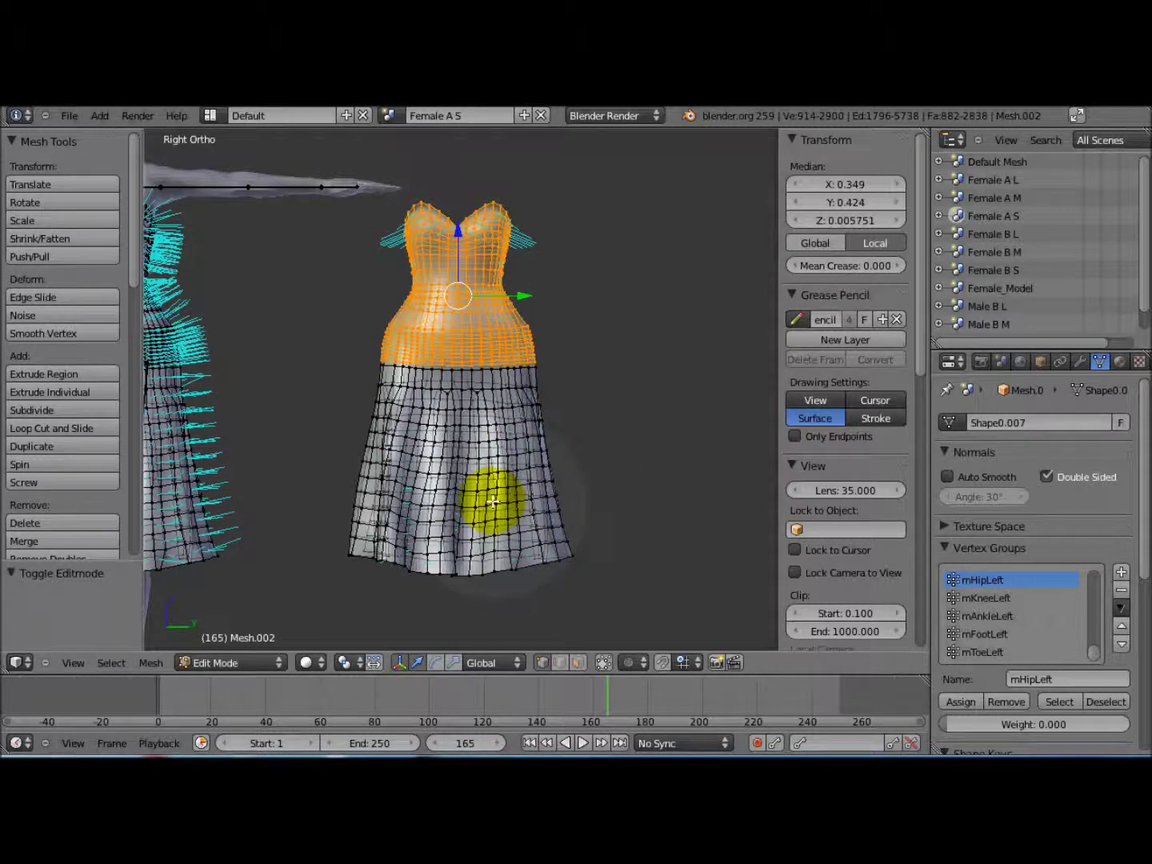
Complete the selection's uneven lower boundary by adding the edge loop around the duplicate's hips.
middle_click_drag(478, 440, 316, 416)
middle_click_drag(321, 416, 356, 411)
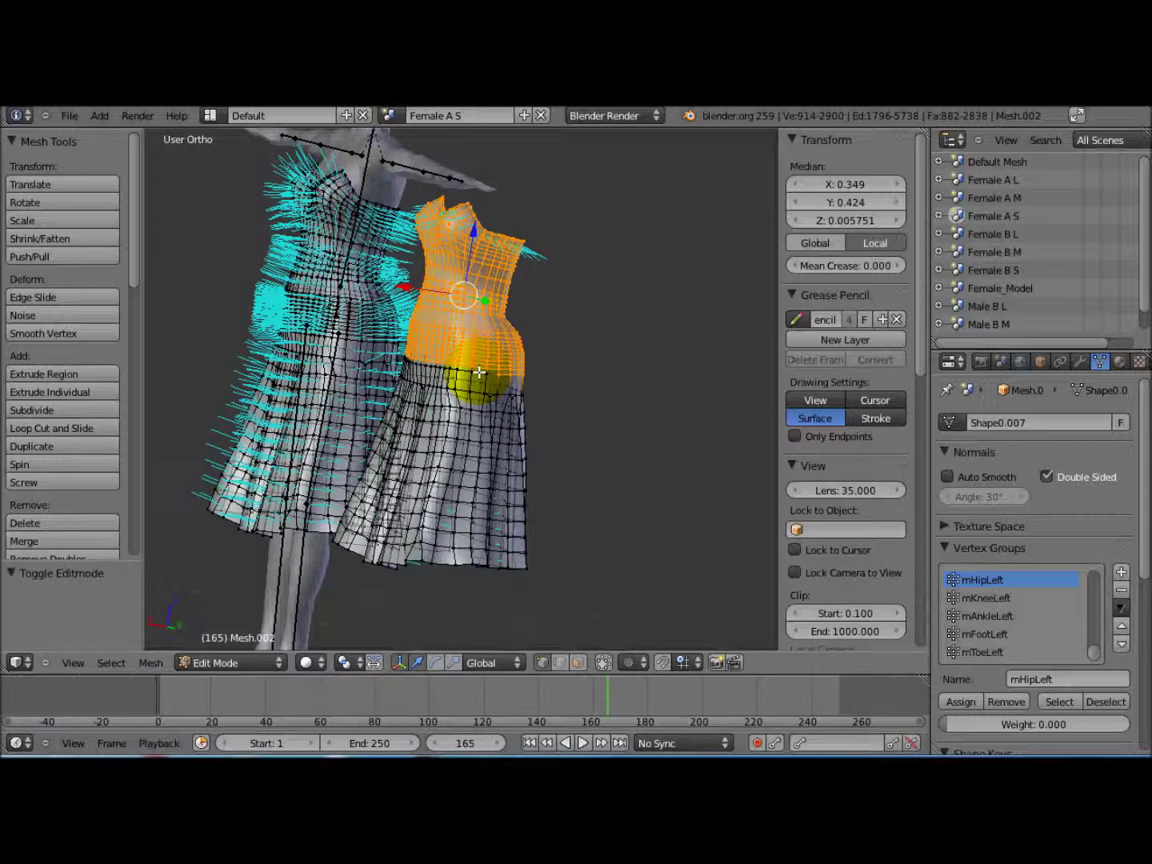
right_click(479, 371, "alt+shift")
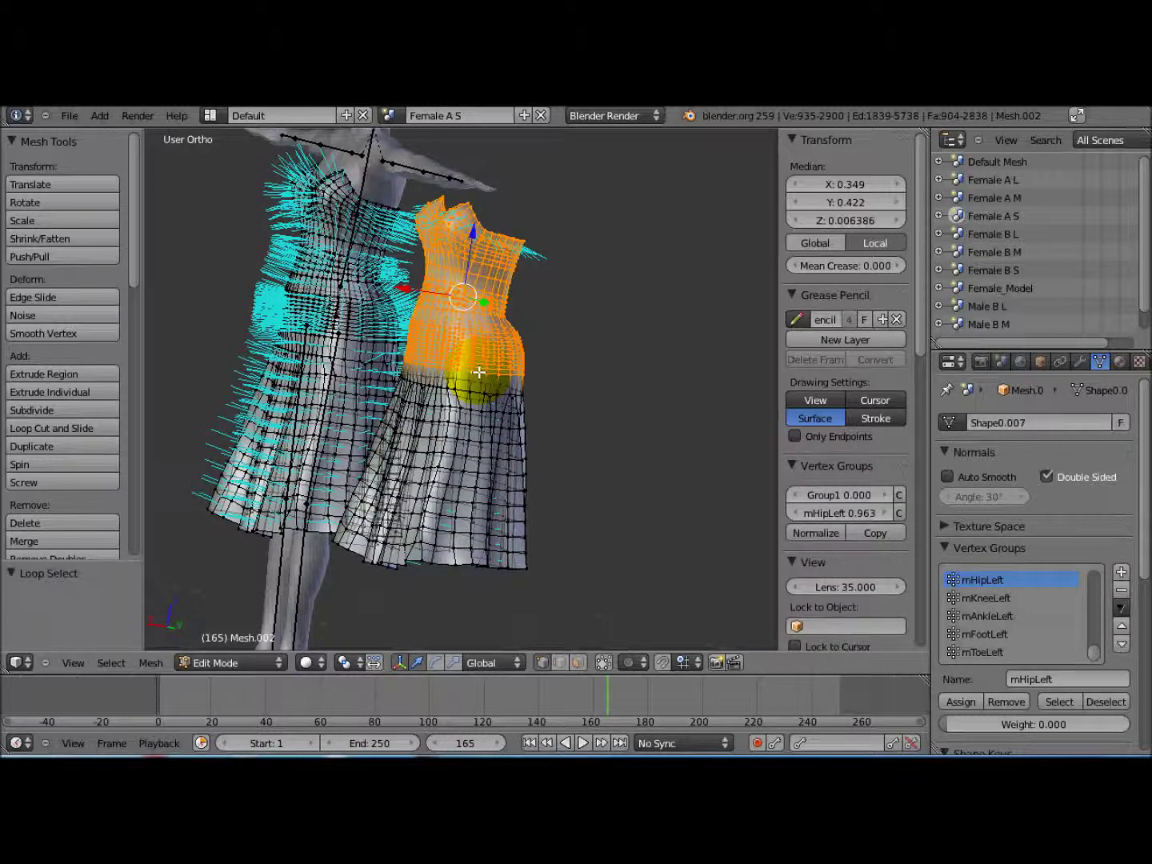
right_click(479, 372, "alt+shift")
right_click(479, 372, "alt+shift")
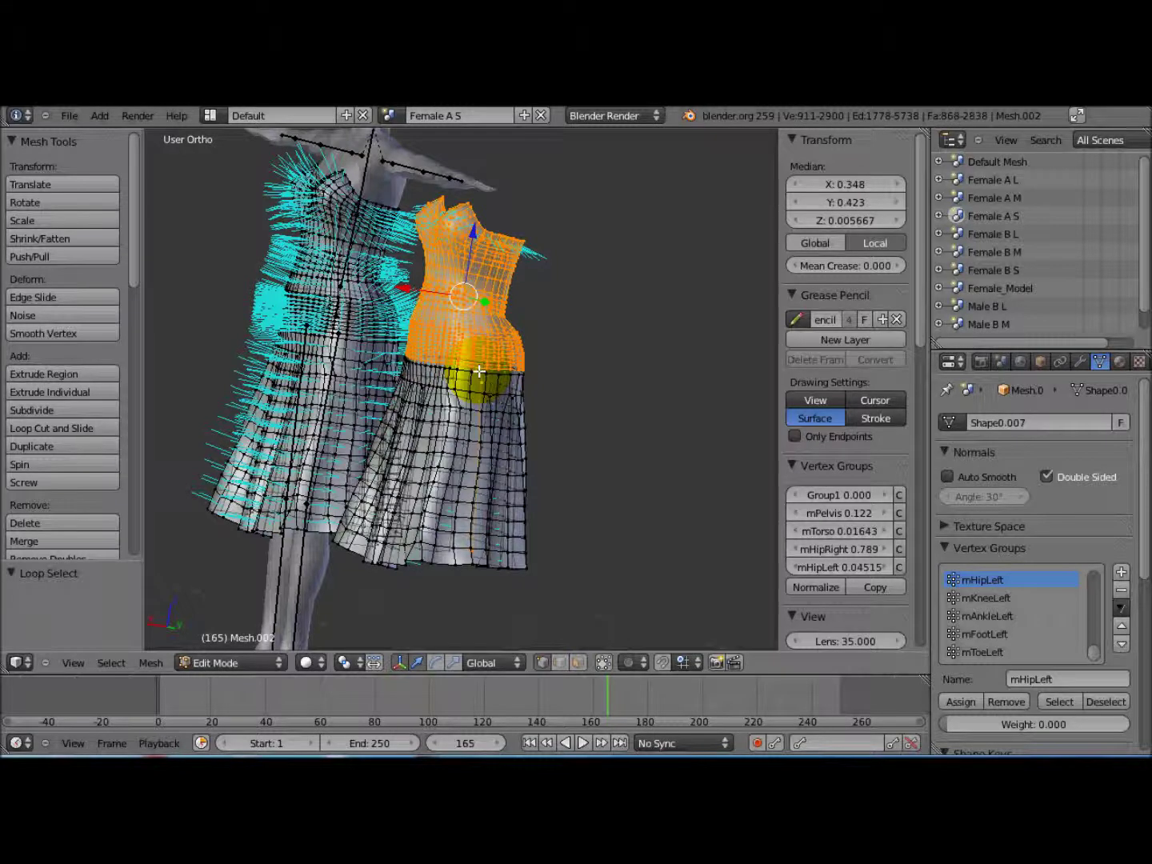
right_click(478, 378, "alt+shift")
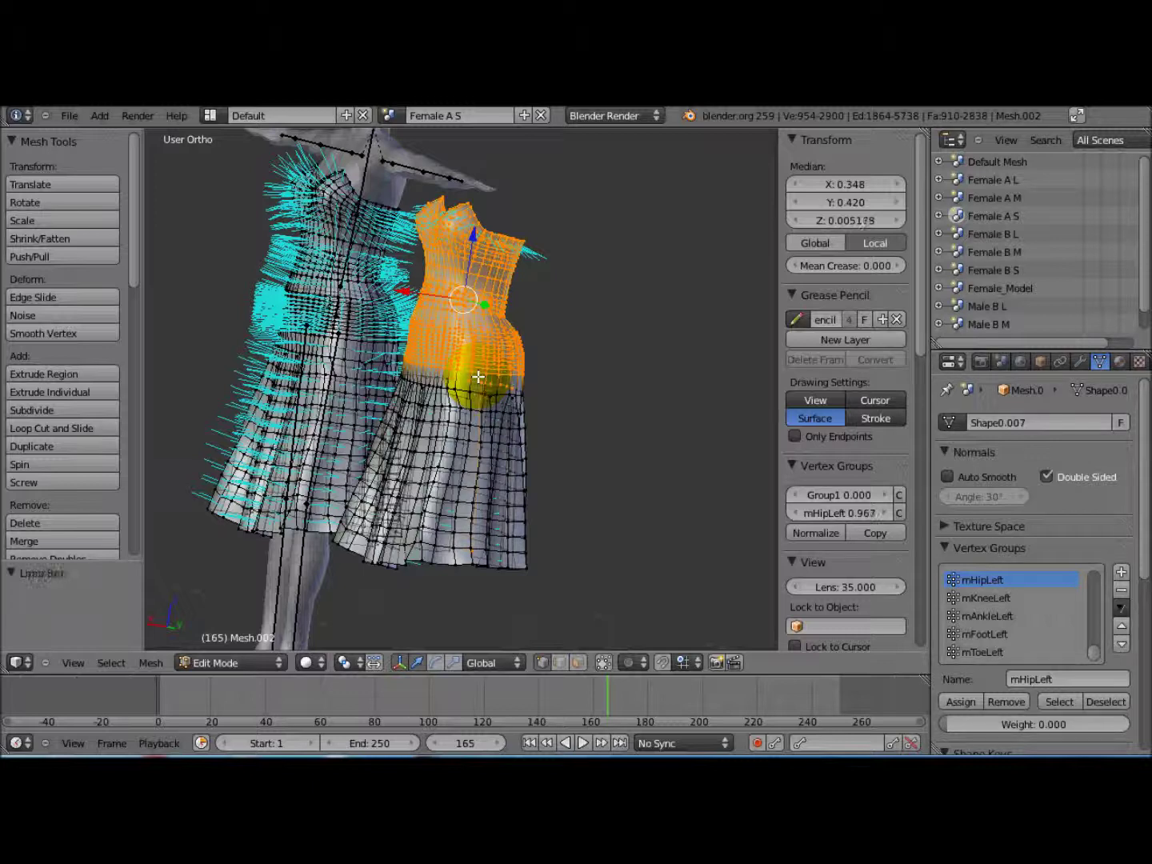
right_click(470, 381, "shift")
right_click(471, 392, "alt+shift")
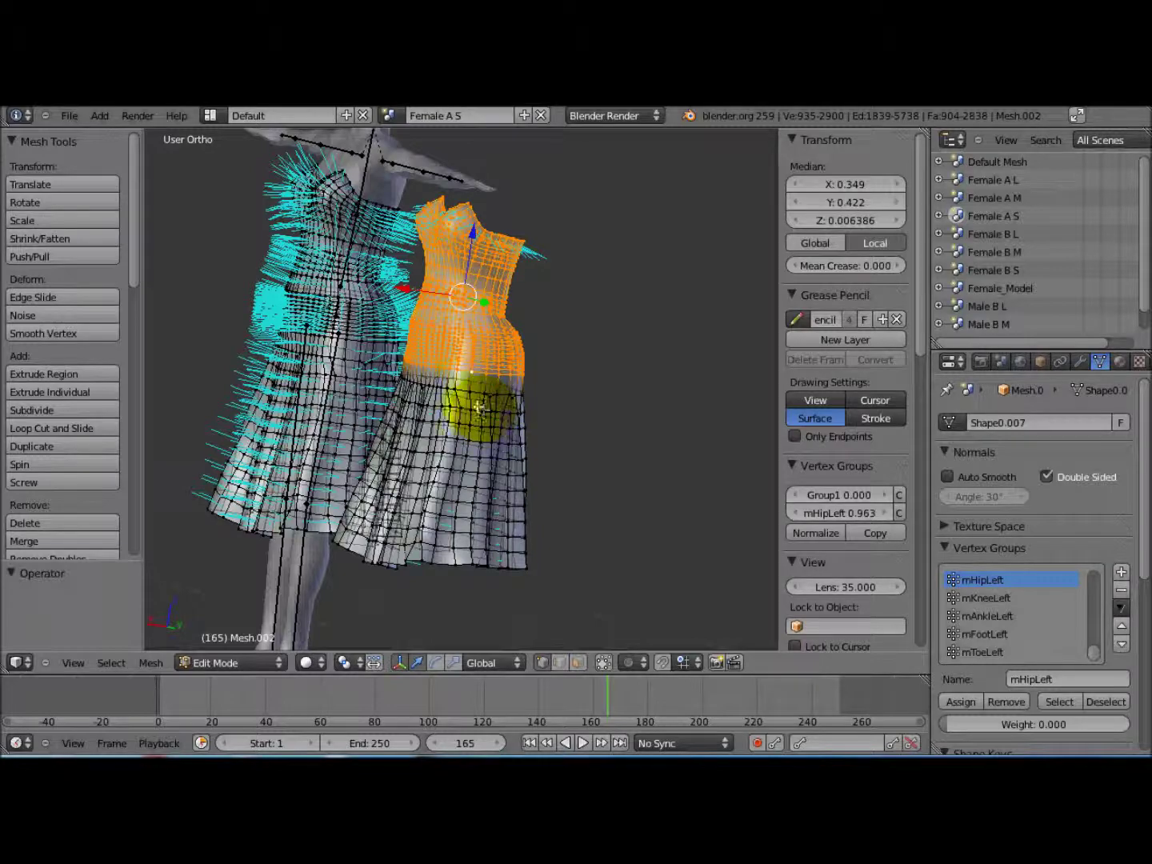
Deselect the boundary edge loop below the hips and delete the duplicate's selected upper vertices, keeping only its skirt.
middle_click_drag(473, 406, 360, 506)
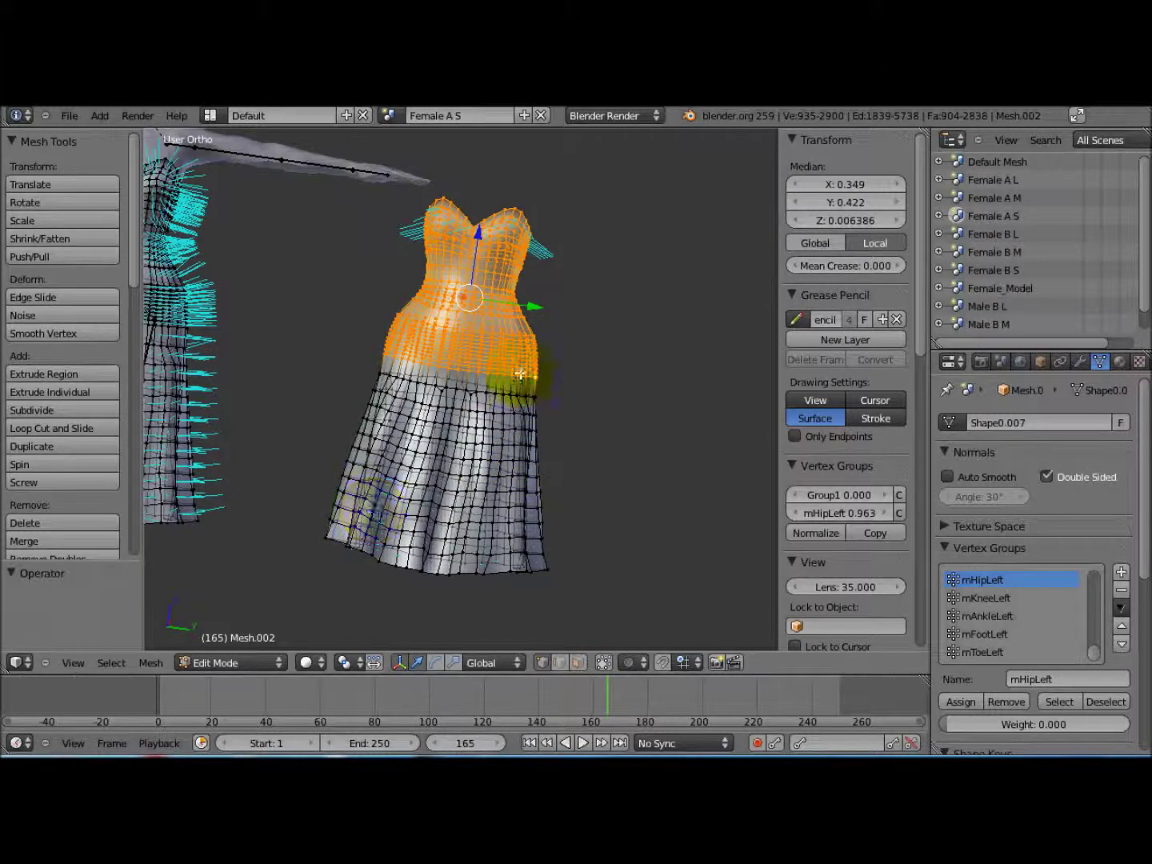
scroll(490, 380, "up", 6)
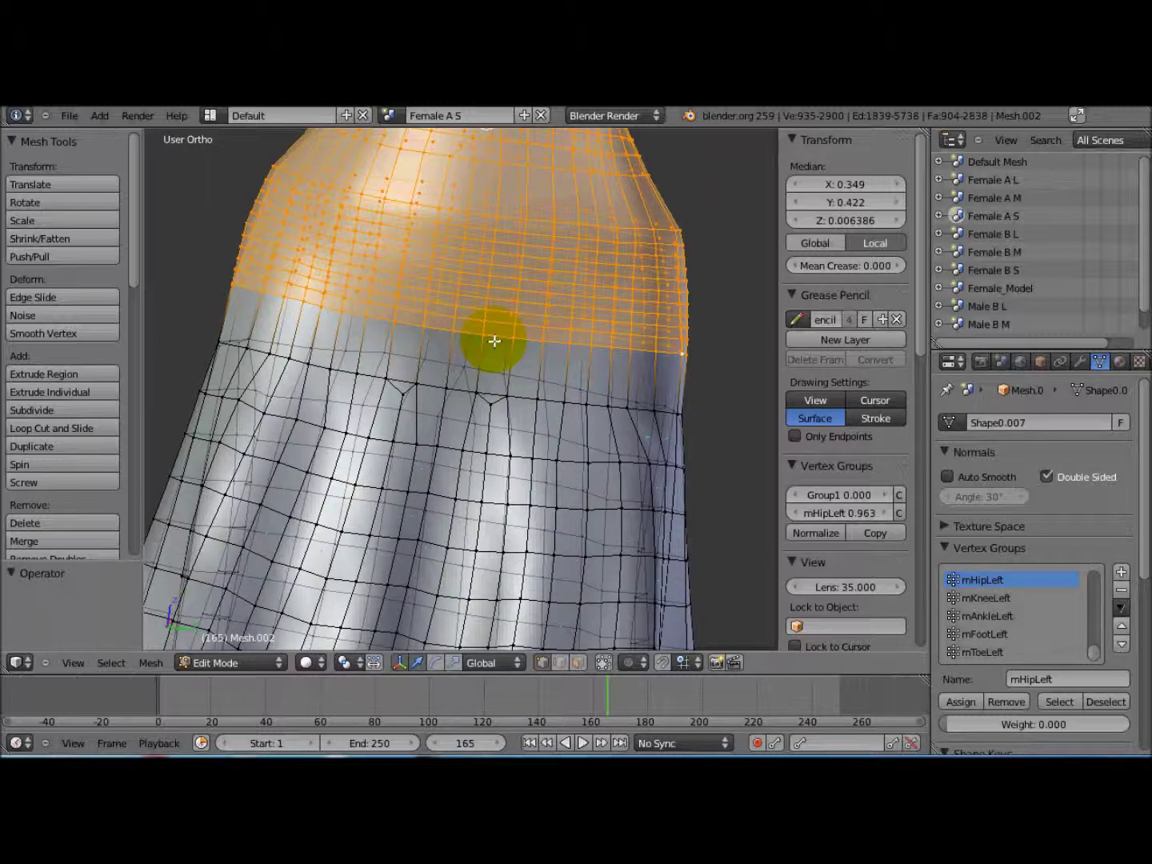
right_click(494, 338, "alt+shift")
middle_click_drag(481, 408, 477, 346)
key("x")
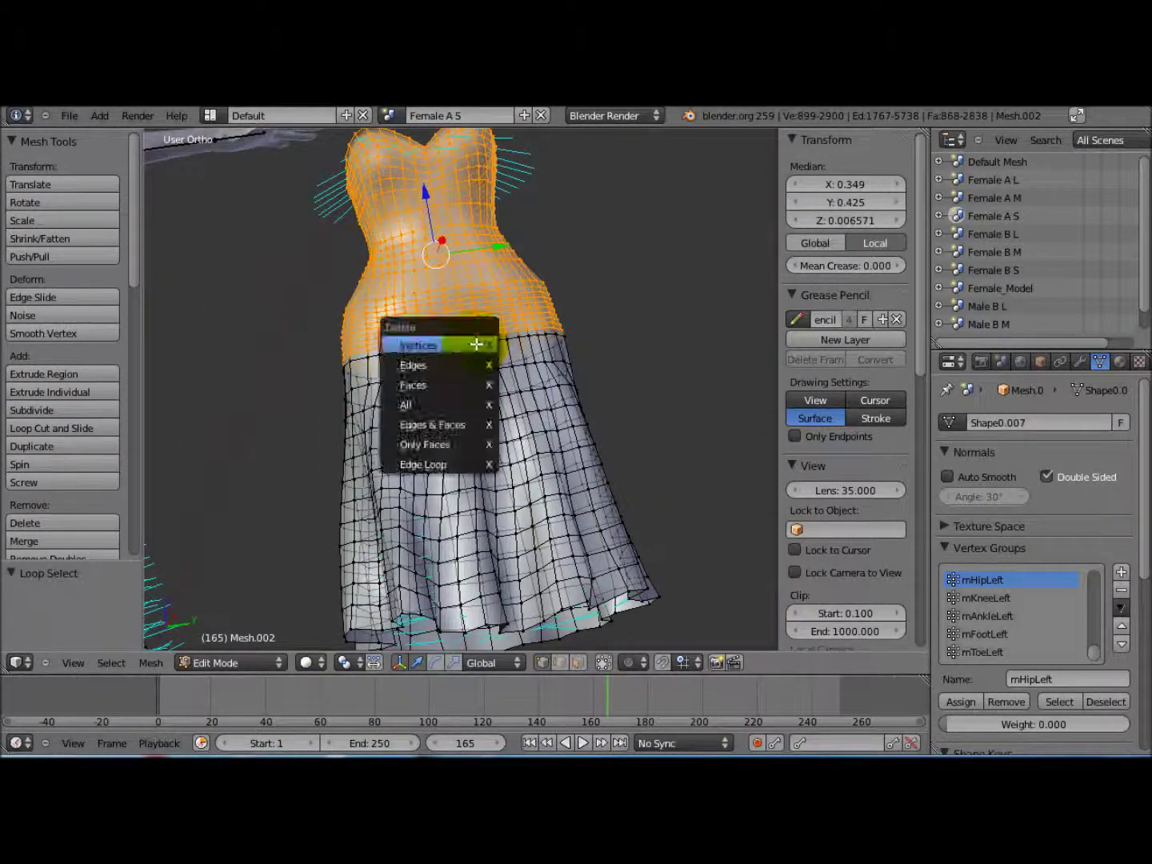
left_click(477, 344)
middle_click_drag(476, 422, 450, 494)
scroll(450, 481, "down", 3)
scroll(452, 468, "down", 2)
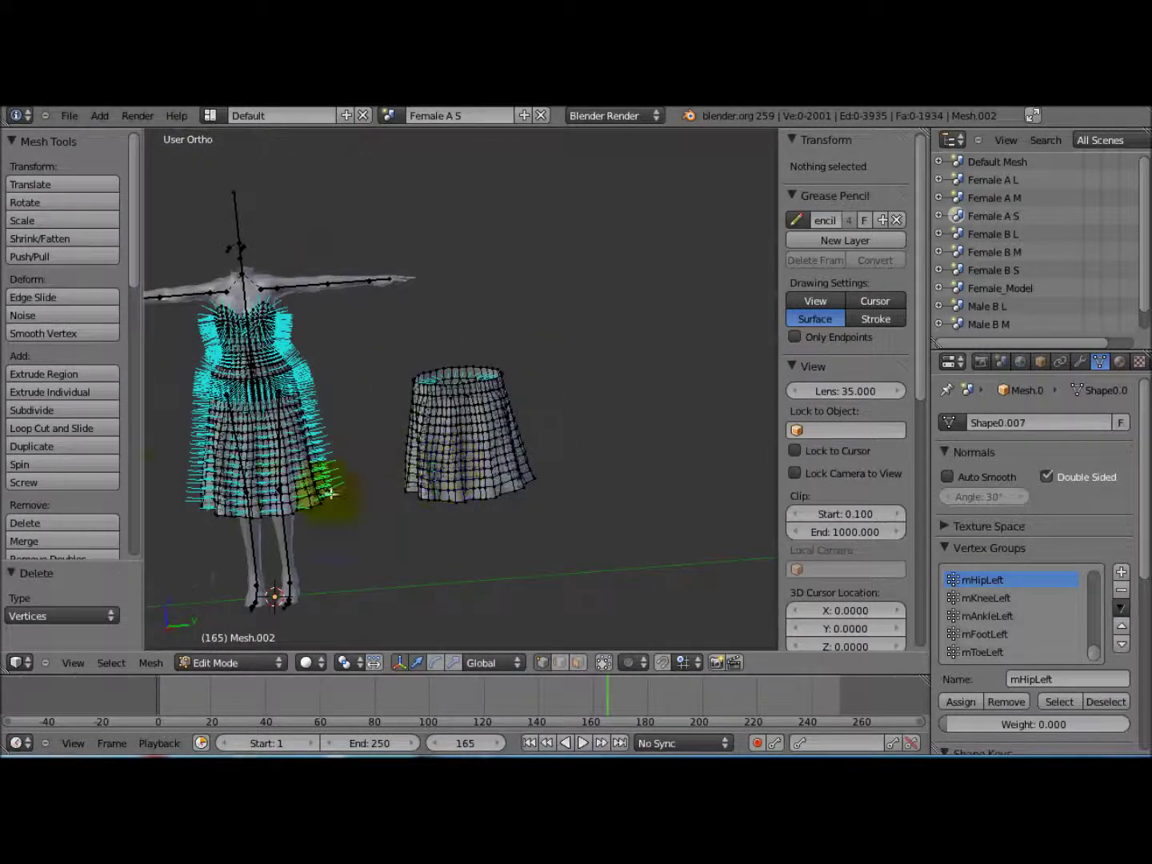
middle_click_drag(450, 405, 468, 452)
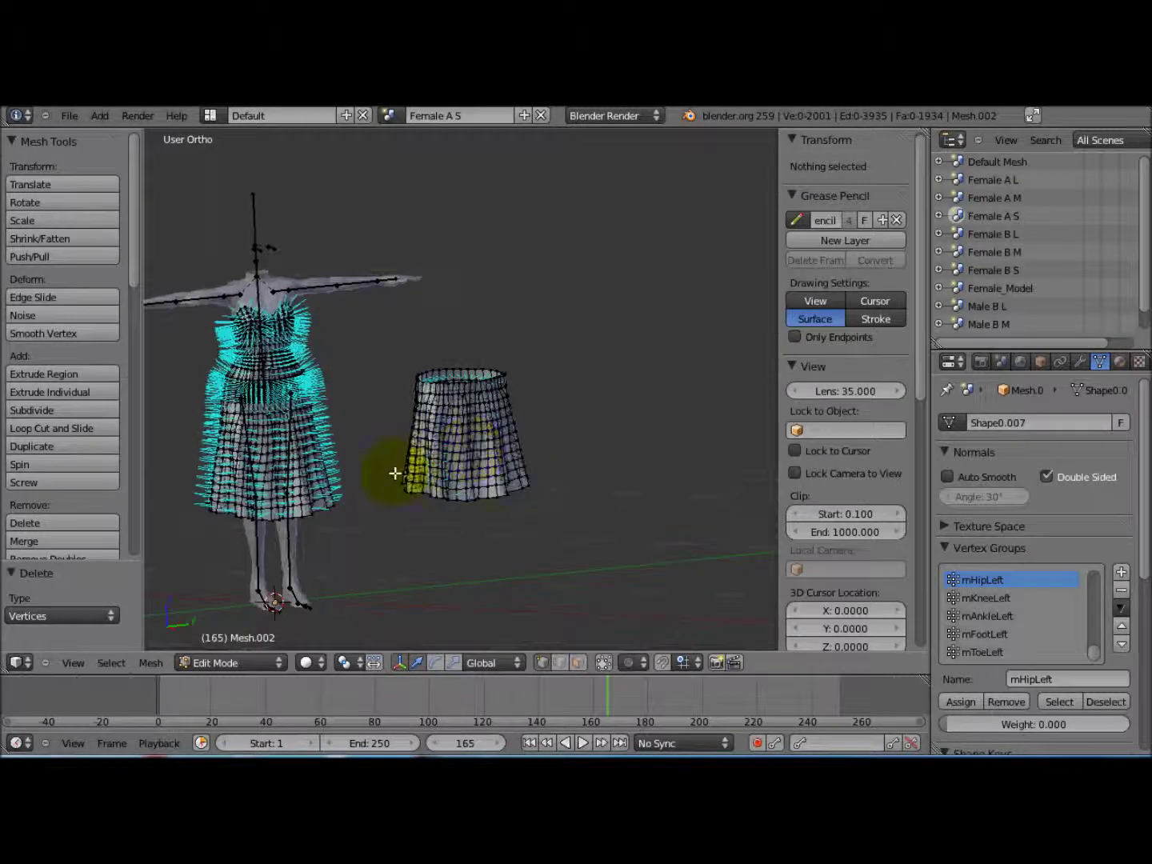
Compare the mHipLeft weights on the dress and the separate skirt in Weight Paint mode.
left_click(240, 662)
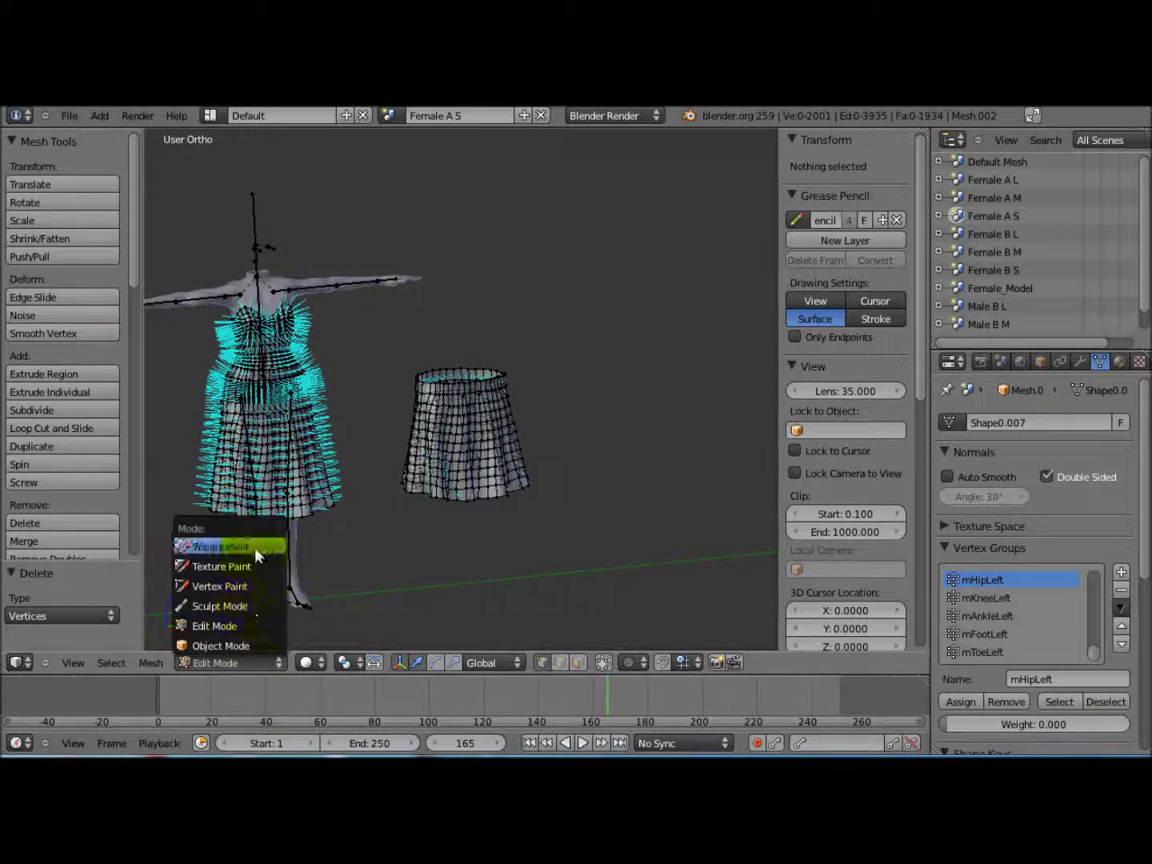
left_click(255, 547)
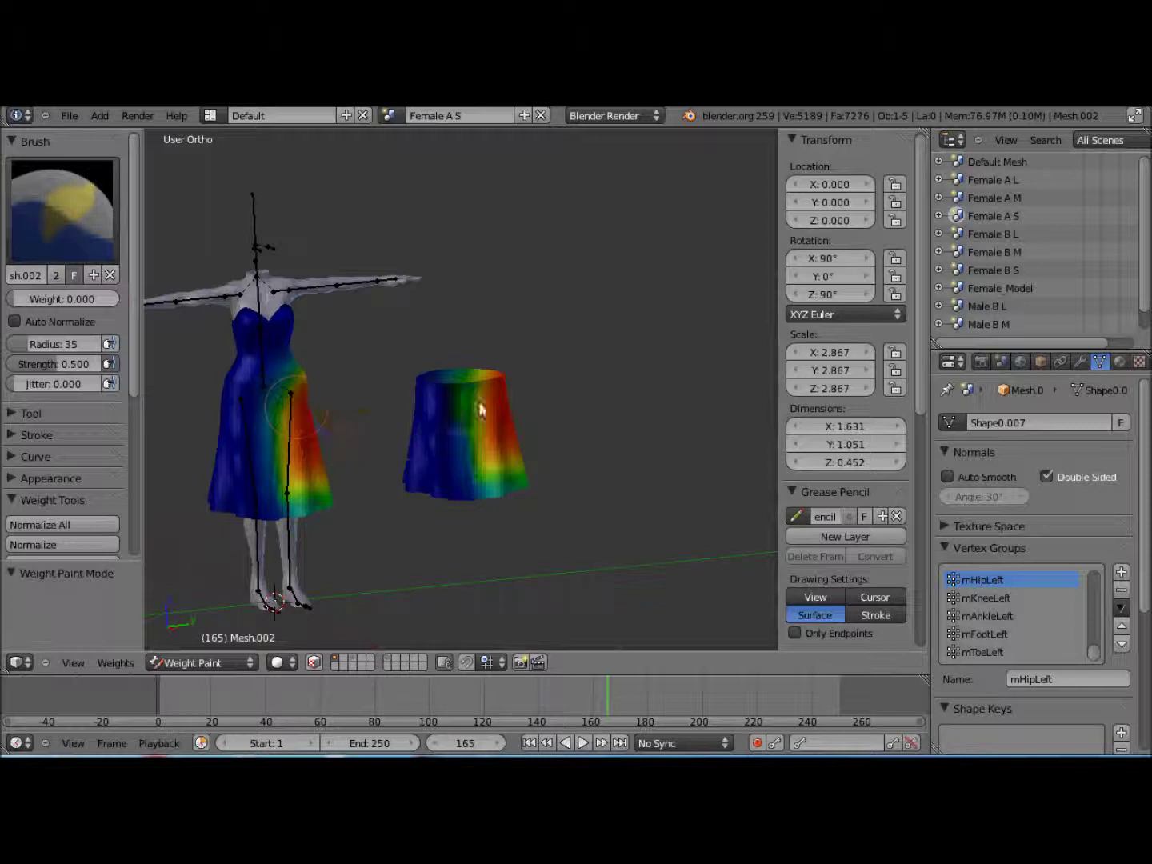
middle_click_drag(300, 491, 270, 499)
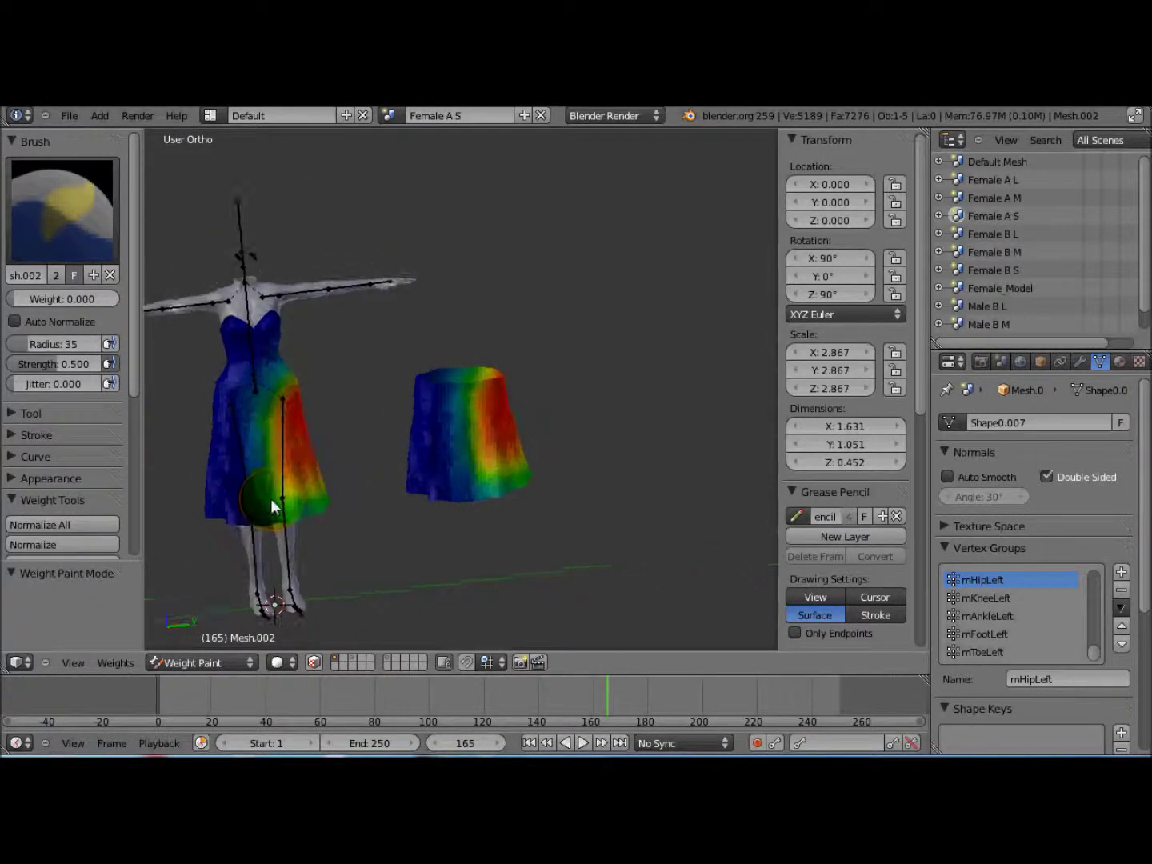
Select the whole inner skirt in Edit Mode and move it -1 unit along the global Y axis into the dress.
left_click(223, 661)
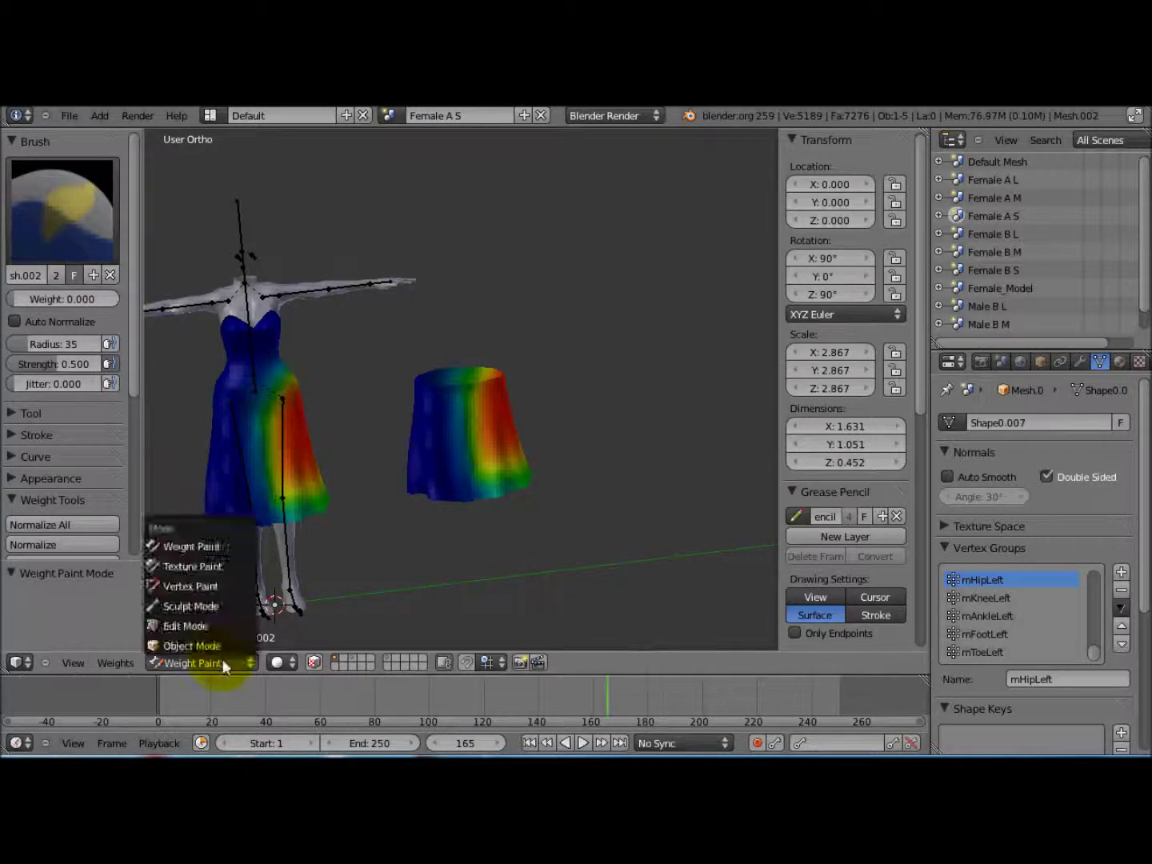
left_click(220, 629)
middle_click_drag(288, 505, 450, 463)
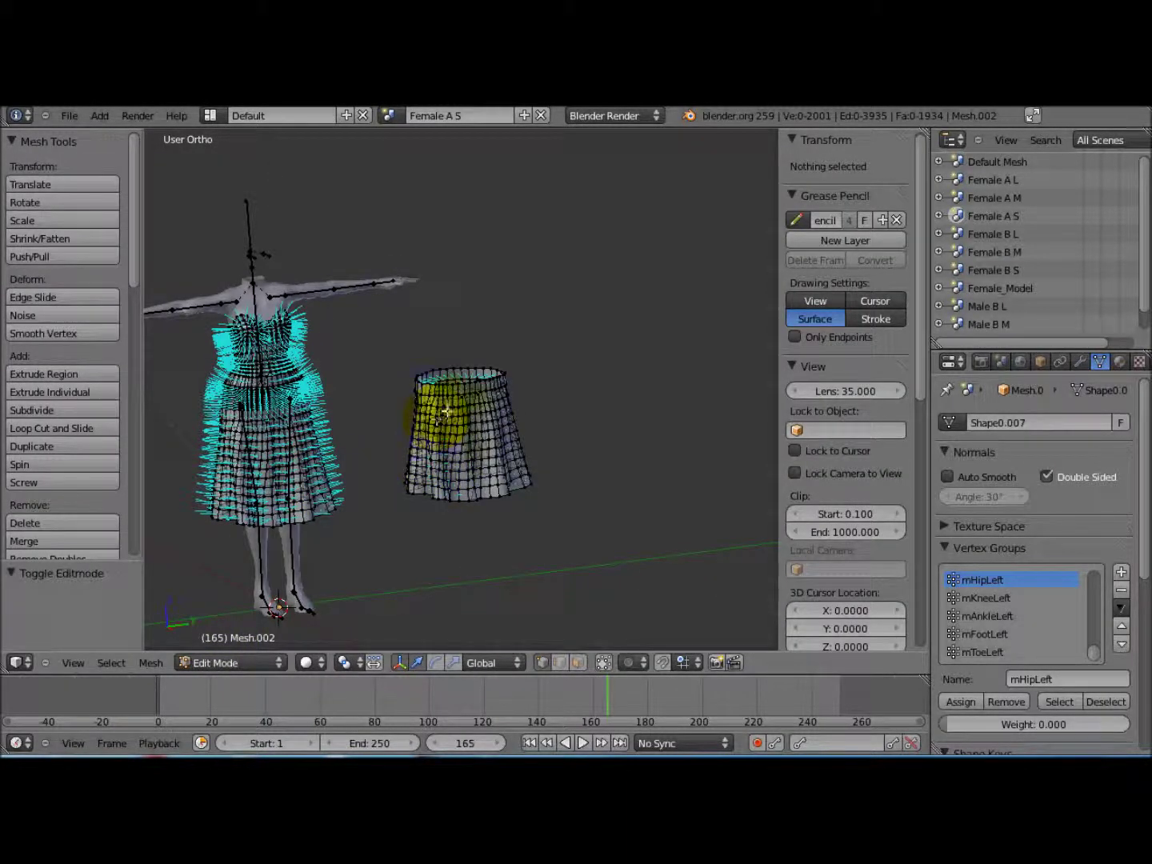
key("c")
left_click(457, 429)
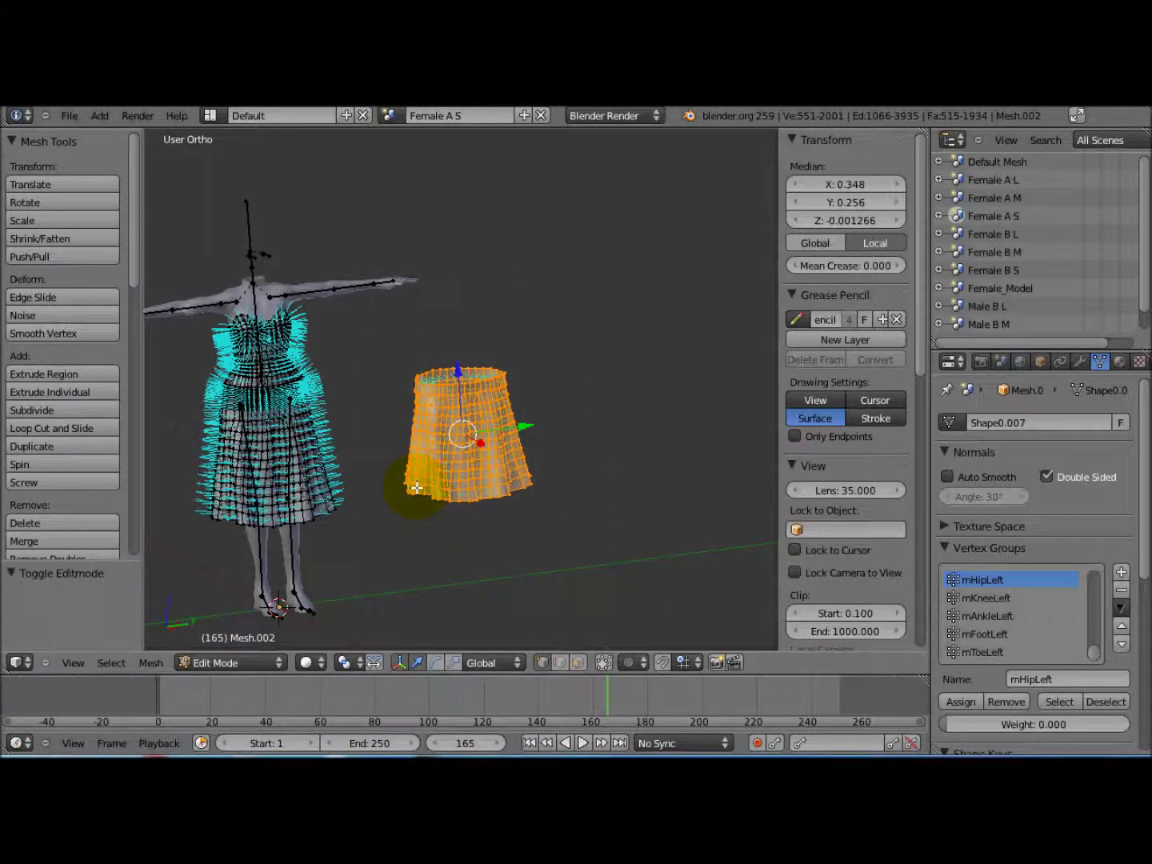
type("gy-1")
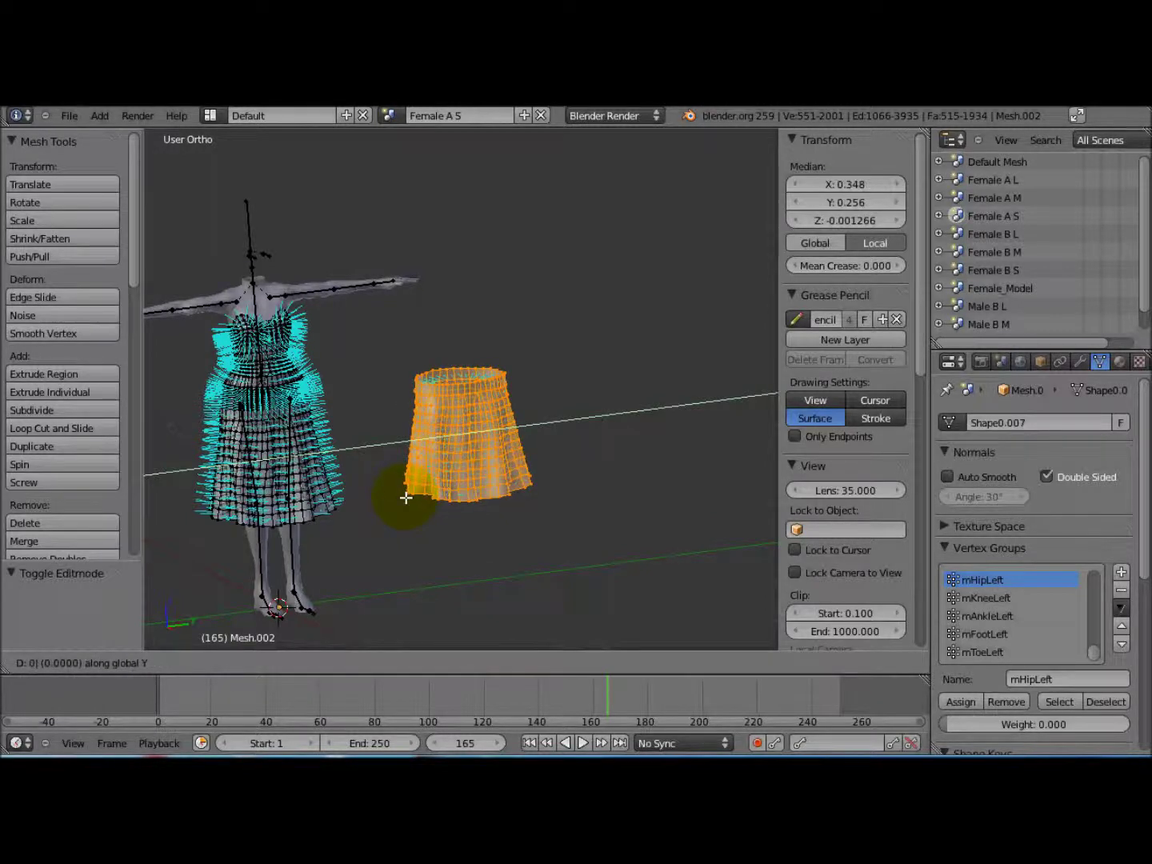
key("Return")
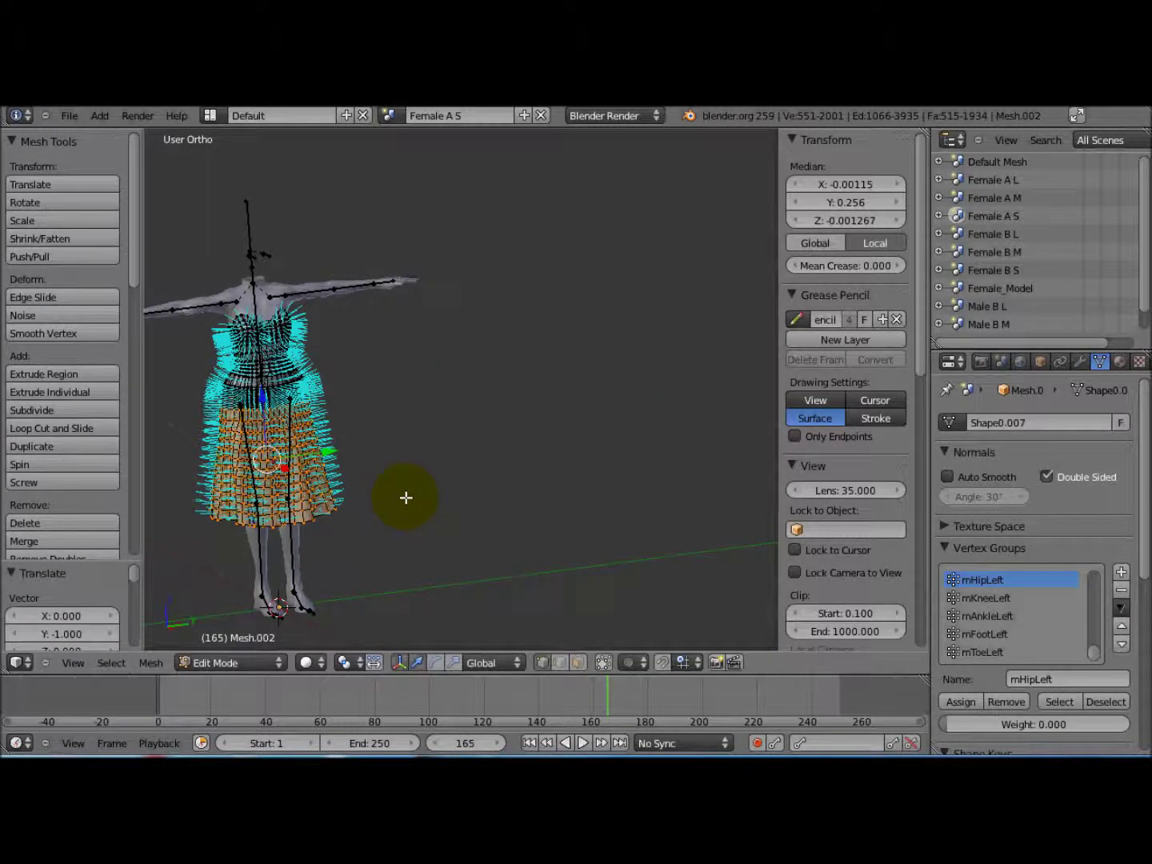
Return to Object Mode and check how the inner skirt sits inside the dress.
middle_click_drag(255, 495, 320, 466)
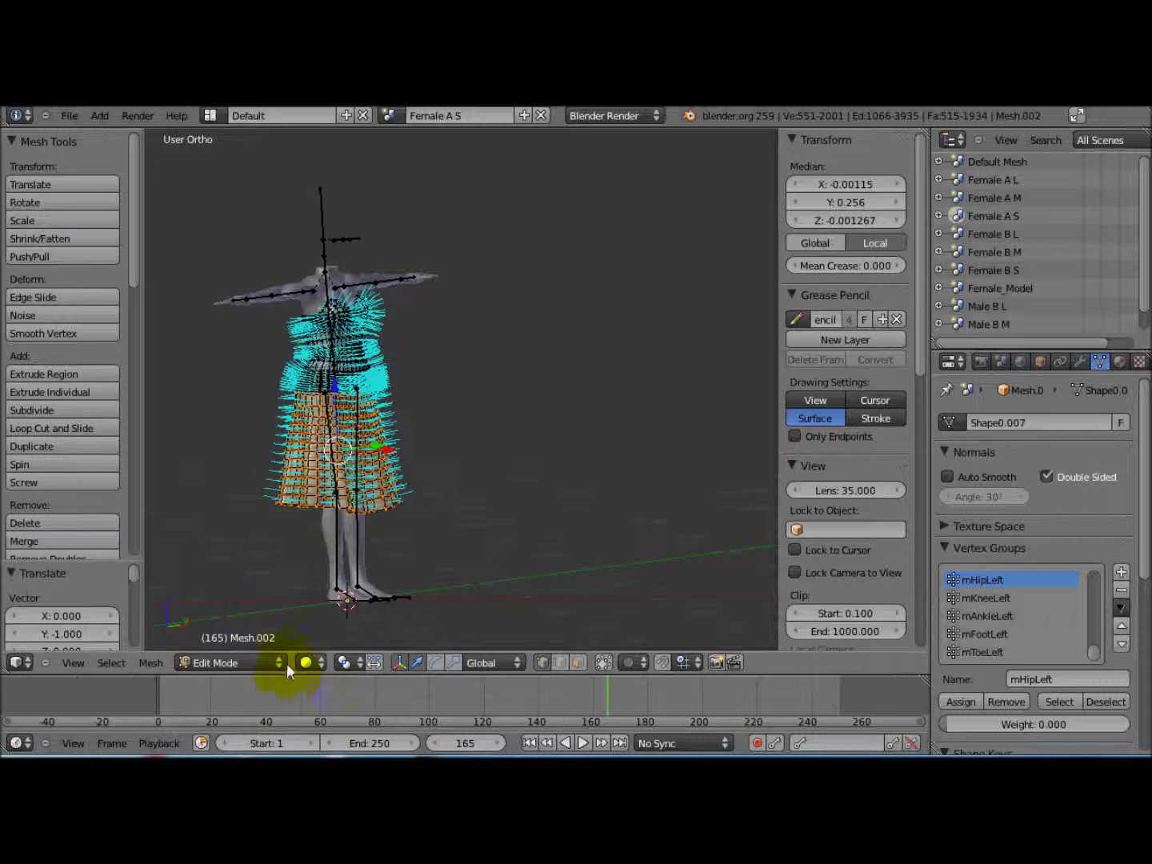
left_click(286, 663)
left_click(270, 645)
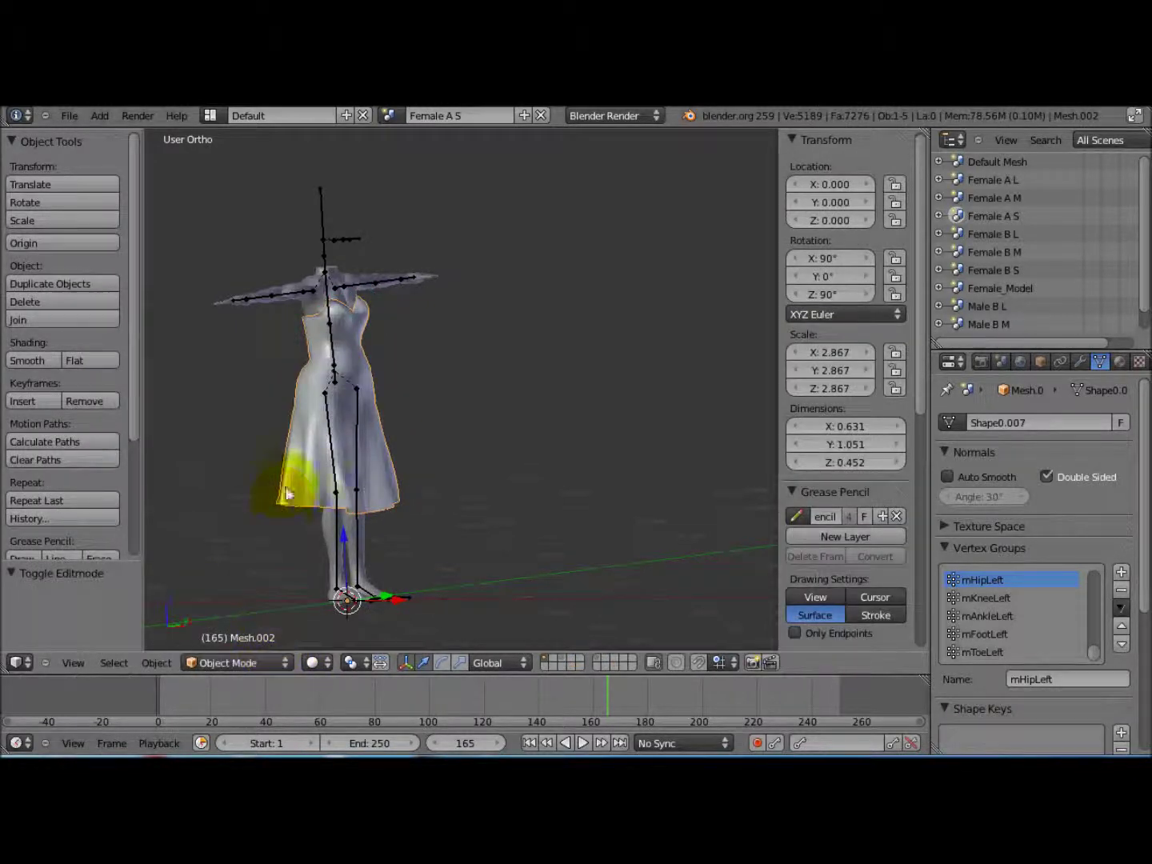
mouse_move(297, 471)
middle_mouse_down()
mouse_move(330, 399)
mouse_move(288, 456)
mouse_move(296, 502)
mouse_move(332, 483)
mouse_move(334, 465)
middle_mouse_up()
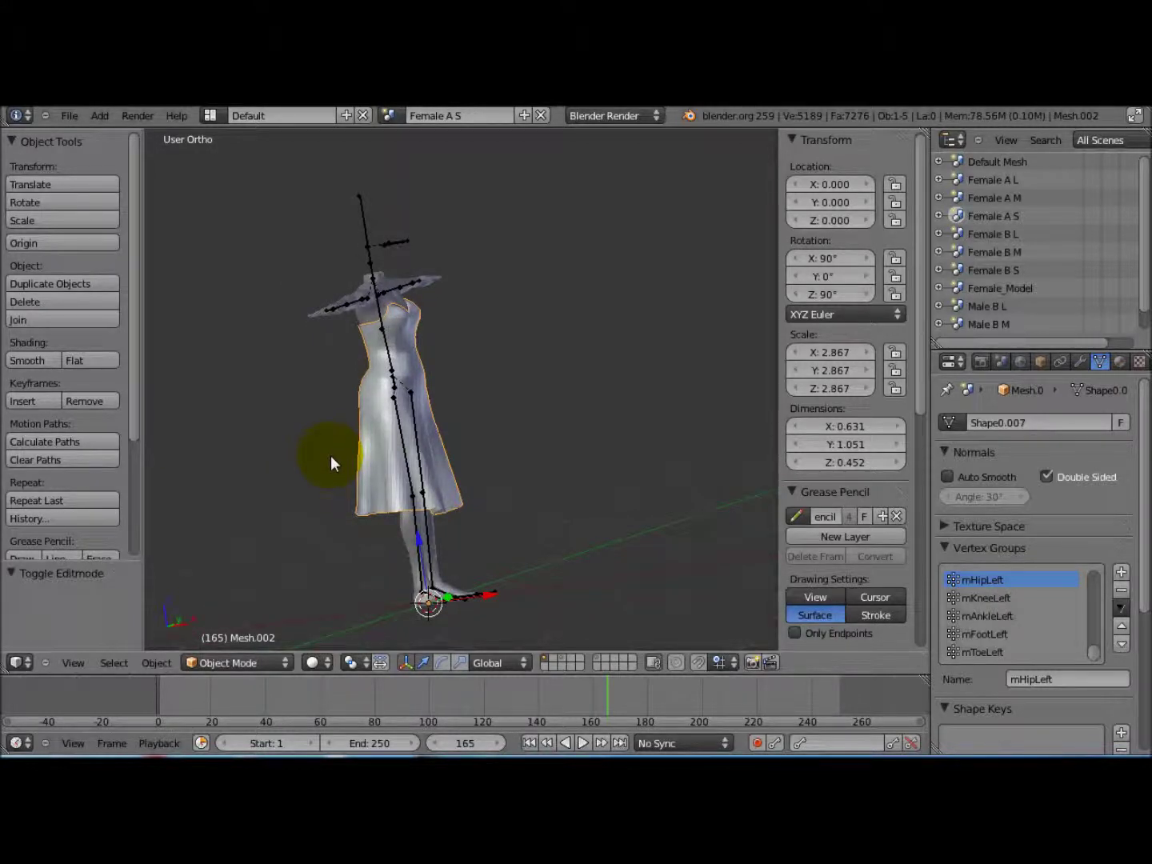
Put the skeleton in Pose Mode and trial-rotate the mHipRight bone in front view to check how the dress deforms.
right_click(368, 244)
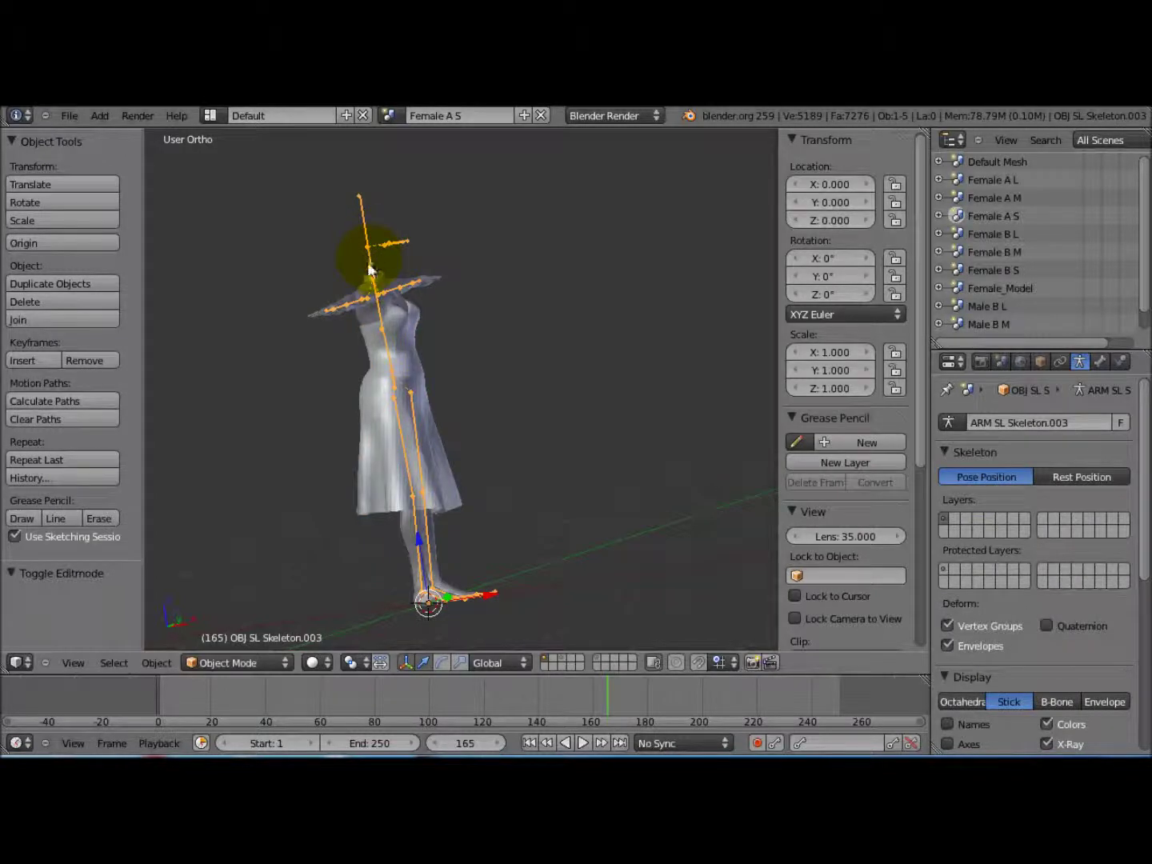
key("KP_1")
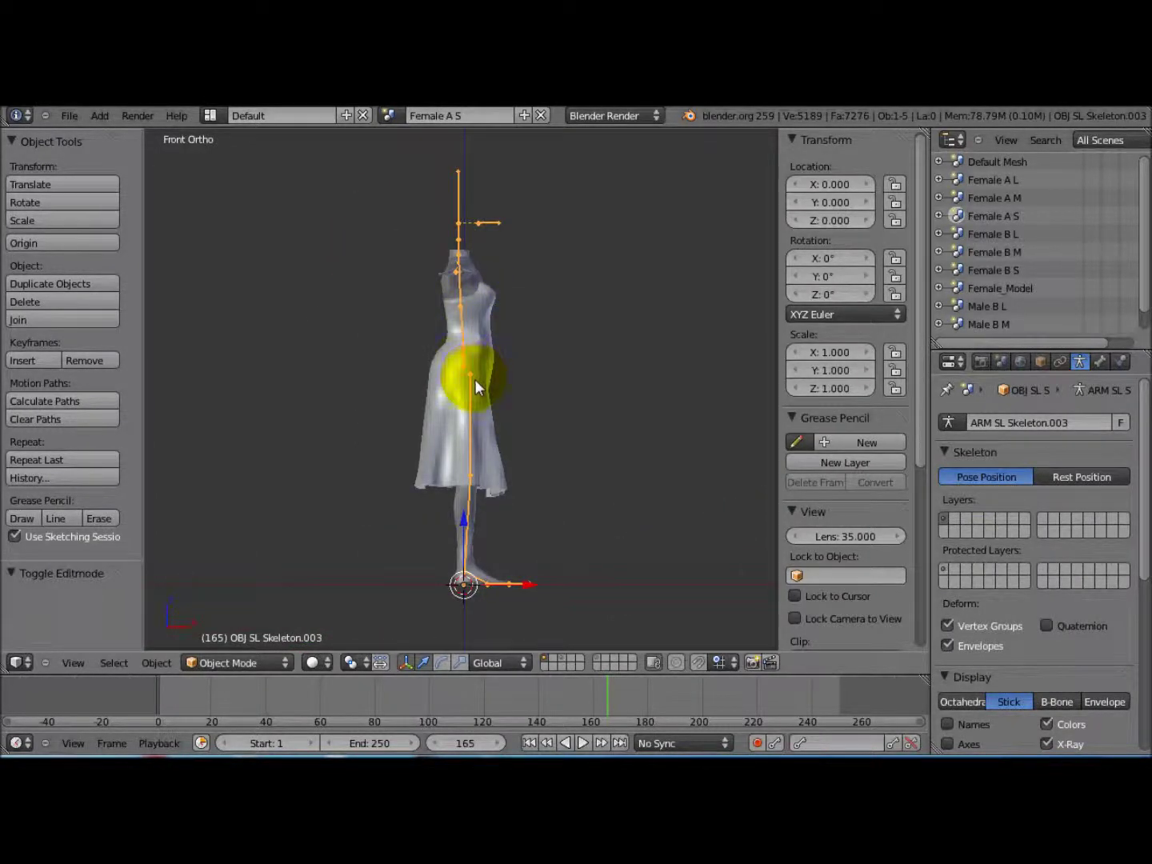
scroll(475, 379, "up", 4)
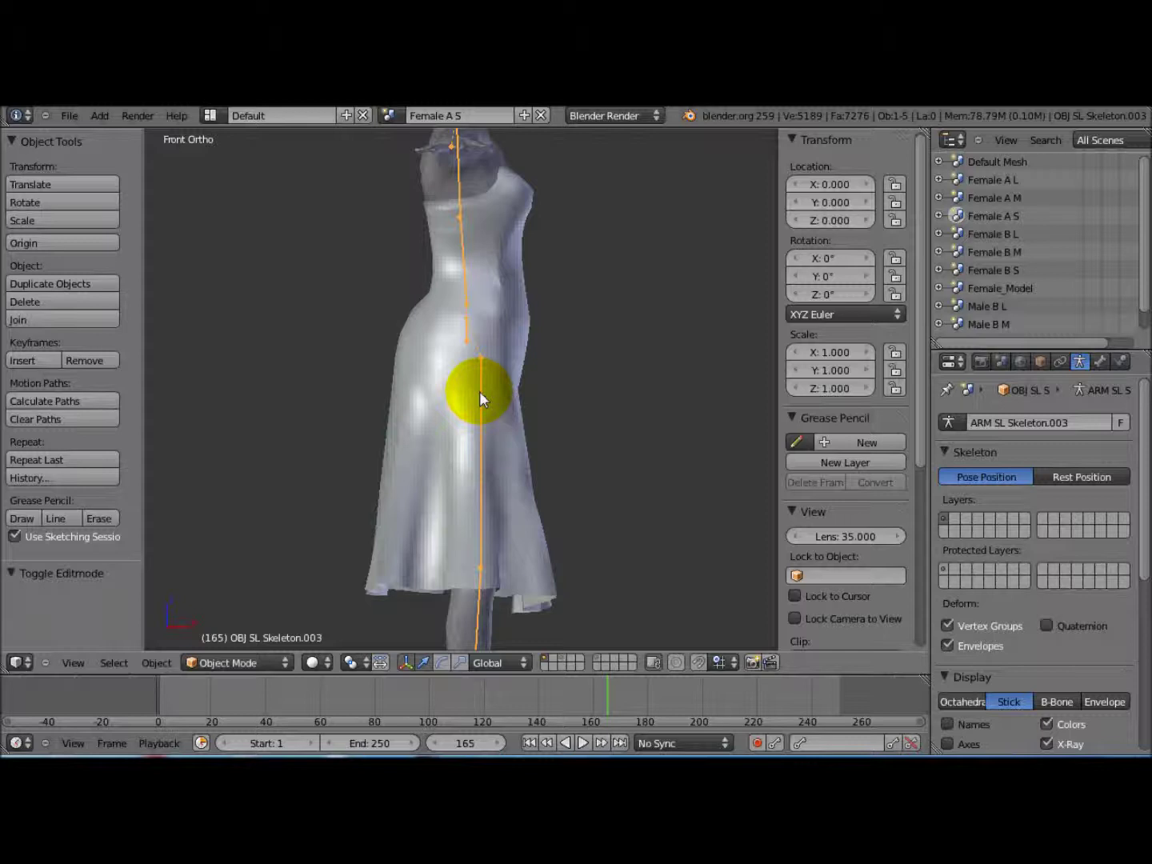
left_click(276, 664)
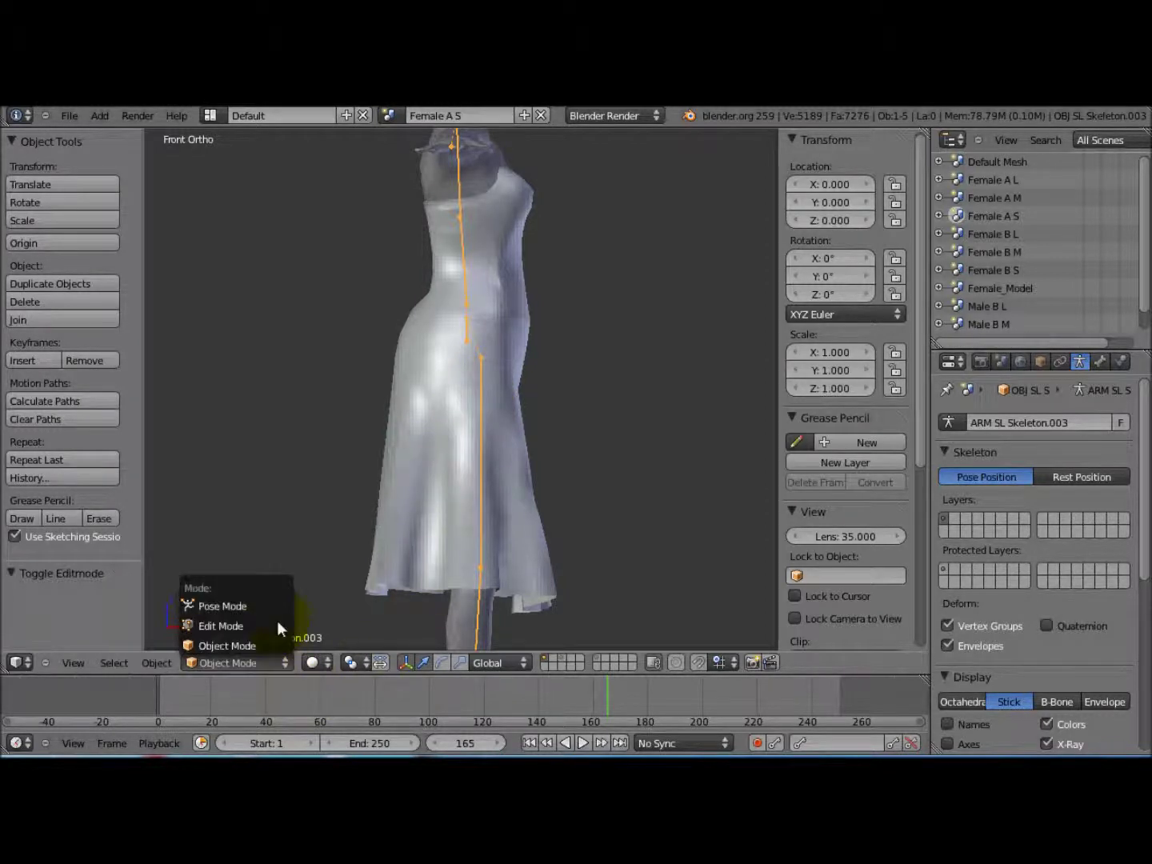
left_click(278, 605)
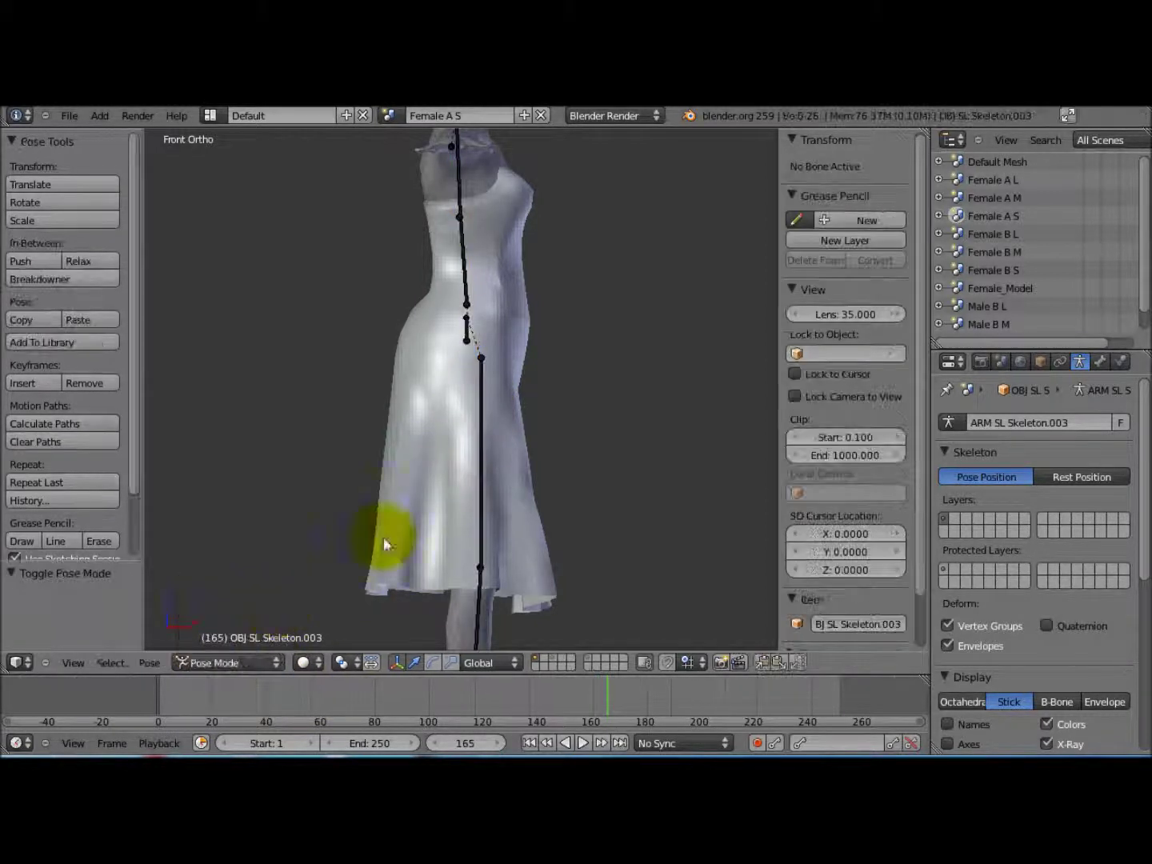
right_click(477, 457)
key("r")
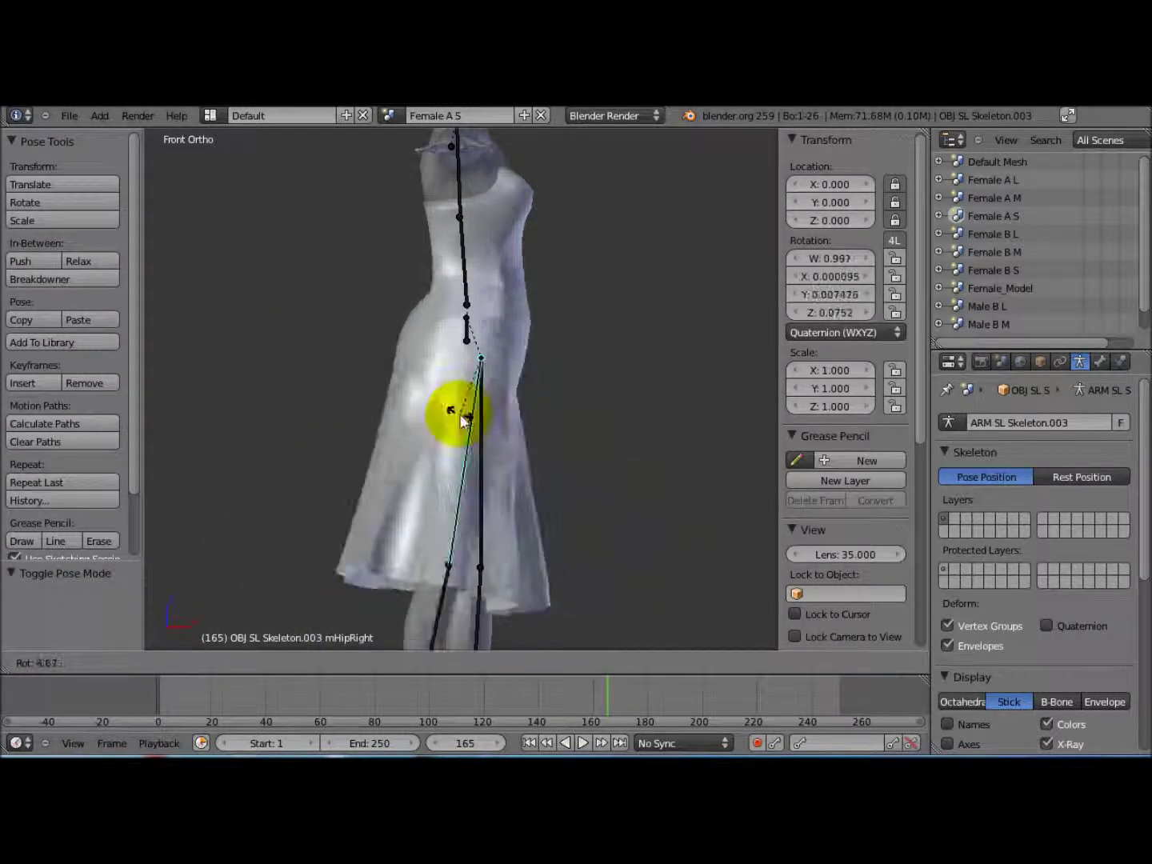
right_click(477, 422)
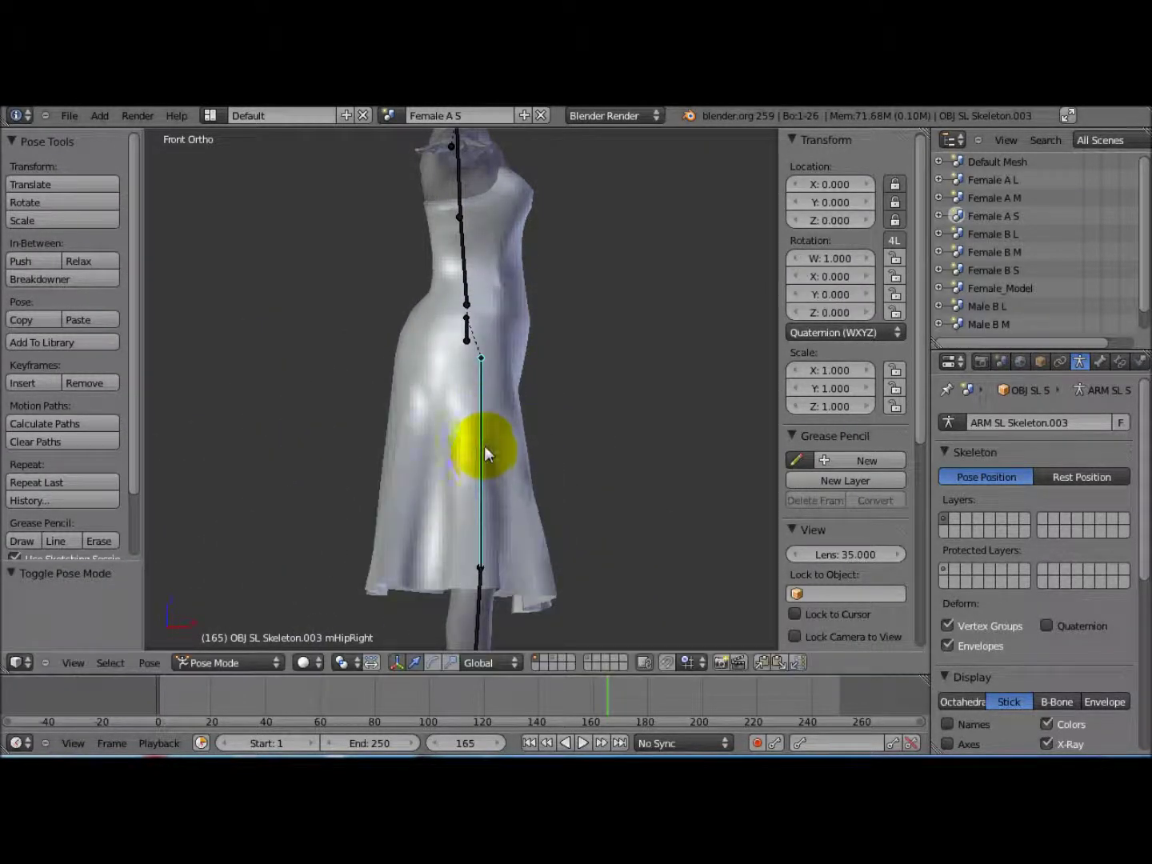
Trial-rotate the mHipRight bone about 78 degrees outward in right view, cancel it, and check both skirt layers.
key("KP_3")
middle_click_drag(374, 469, 771, 434, "shift")
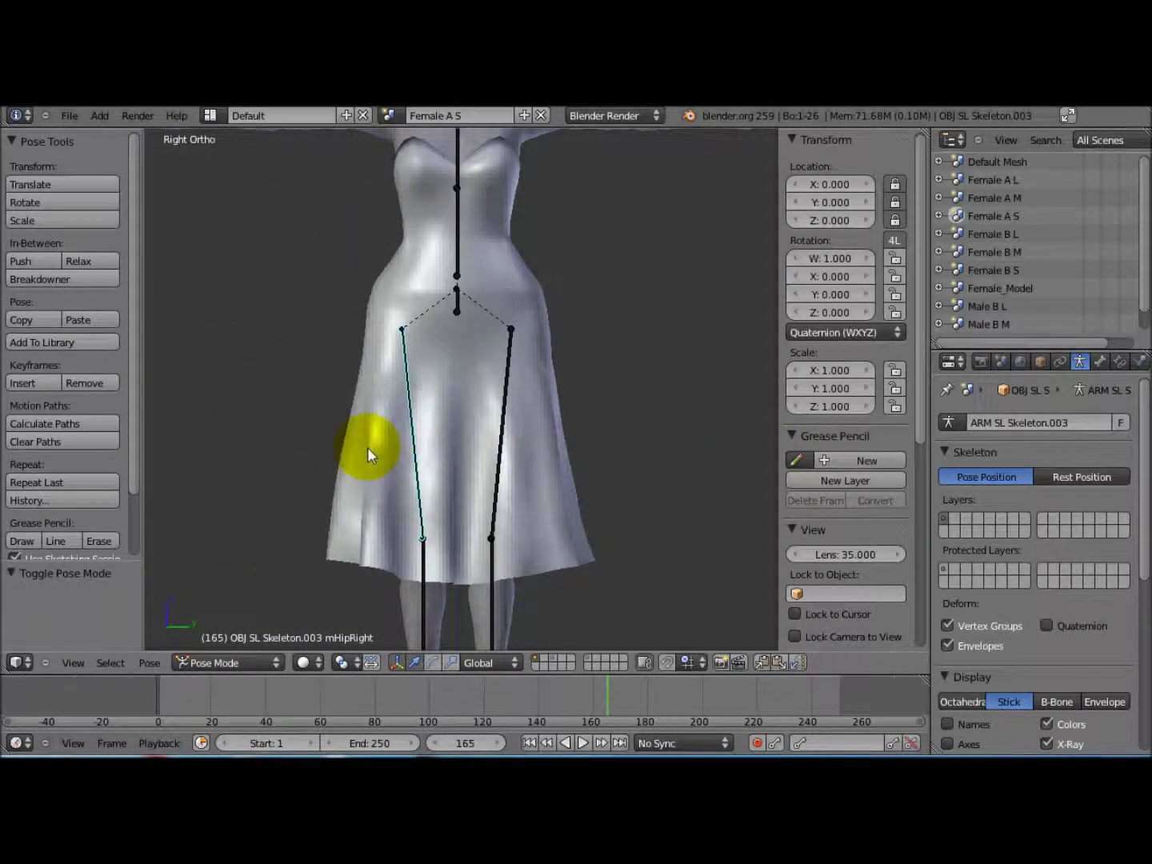
key("r")
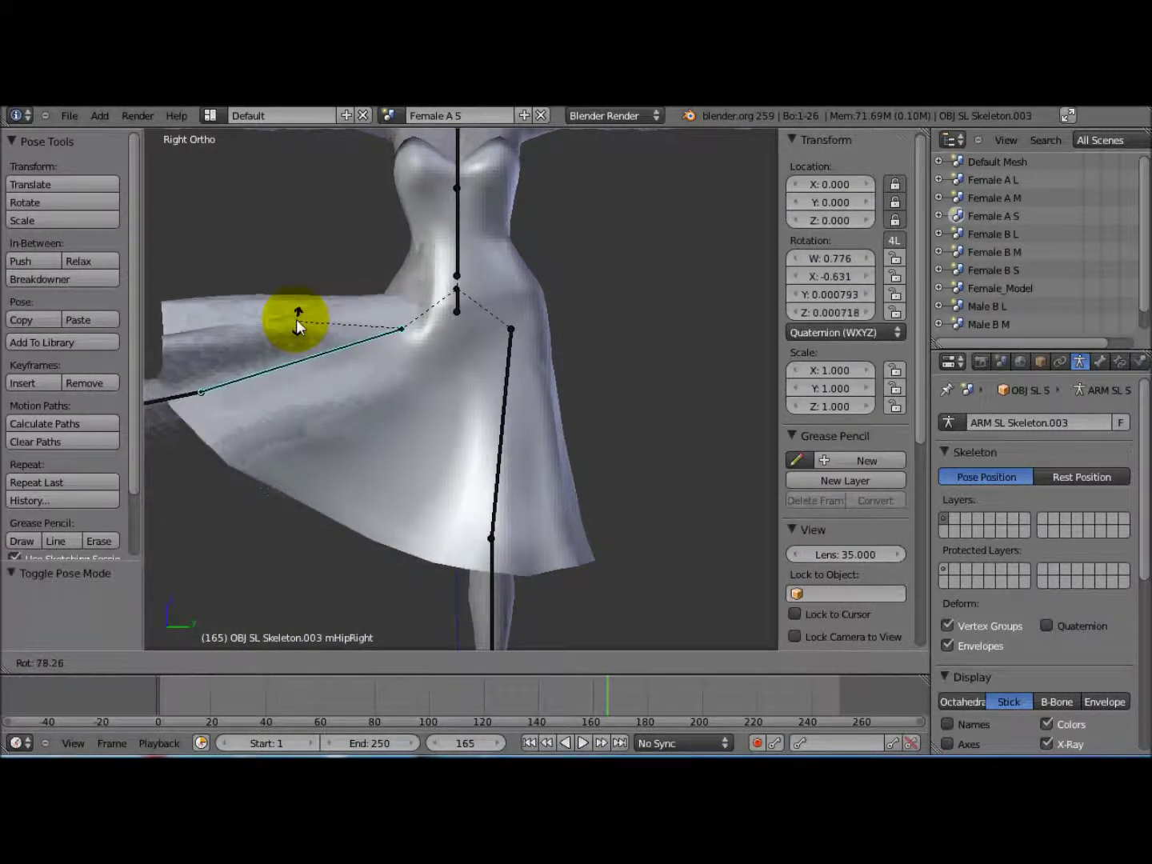
key("Escape")
mouse_move(391, 457)
middle_mouse_down()
mouse_move(421, 437)
mouse_move(444, 443)
mouse_move(419, 489)
mouse_move(388, 472)
mouse_move(445, 390)
mouse_move(389, 479)
mouse_move(415, 501)
mouse_move(429, 490)
mouse_move(409, 472)
middle_mouse_up()
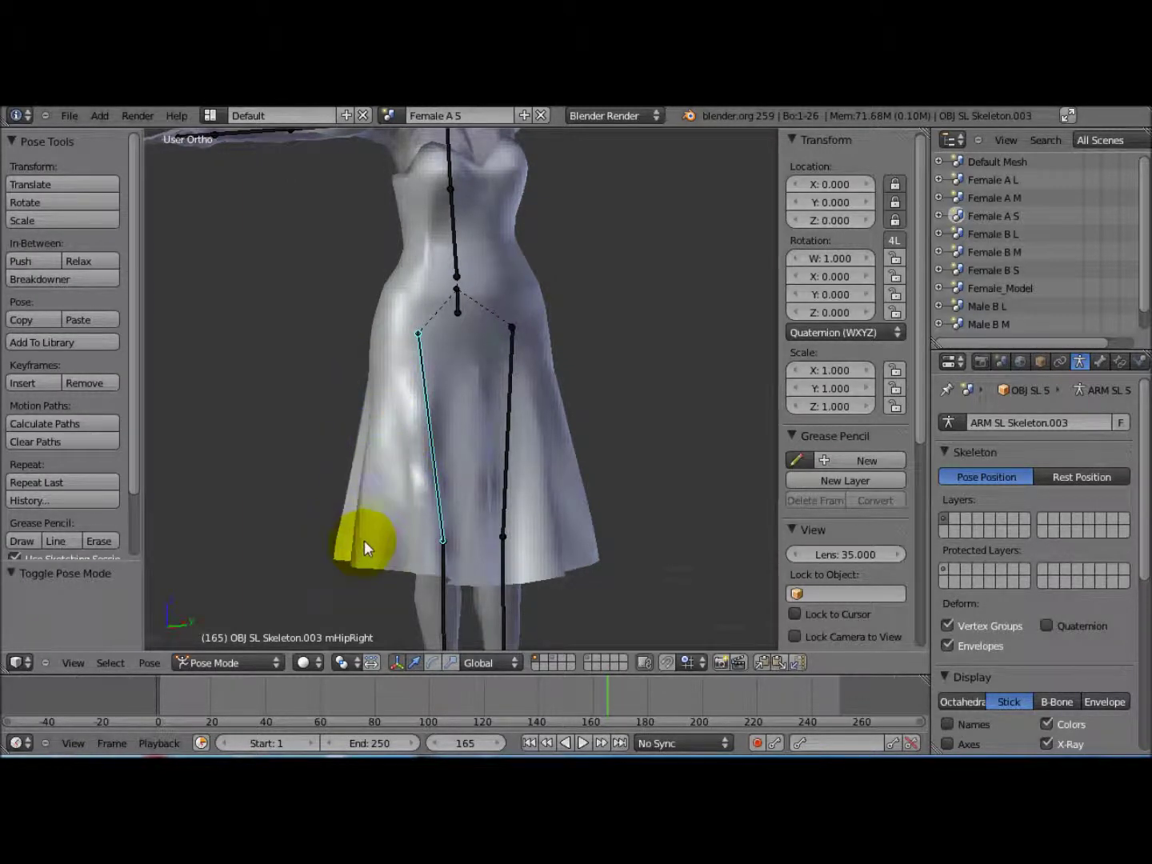
middle_click_drag(394, 392, 427, 402)
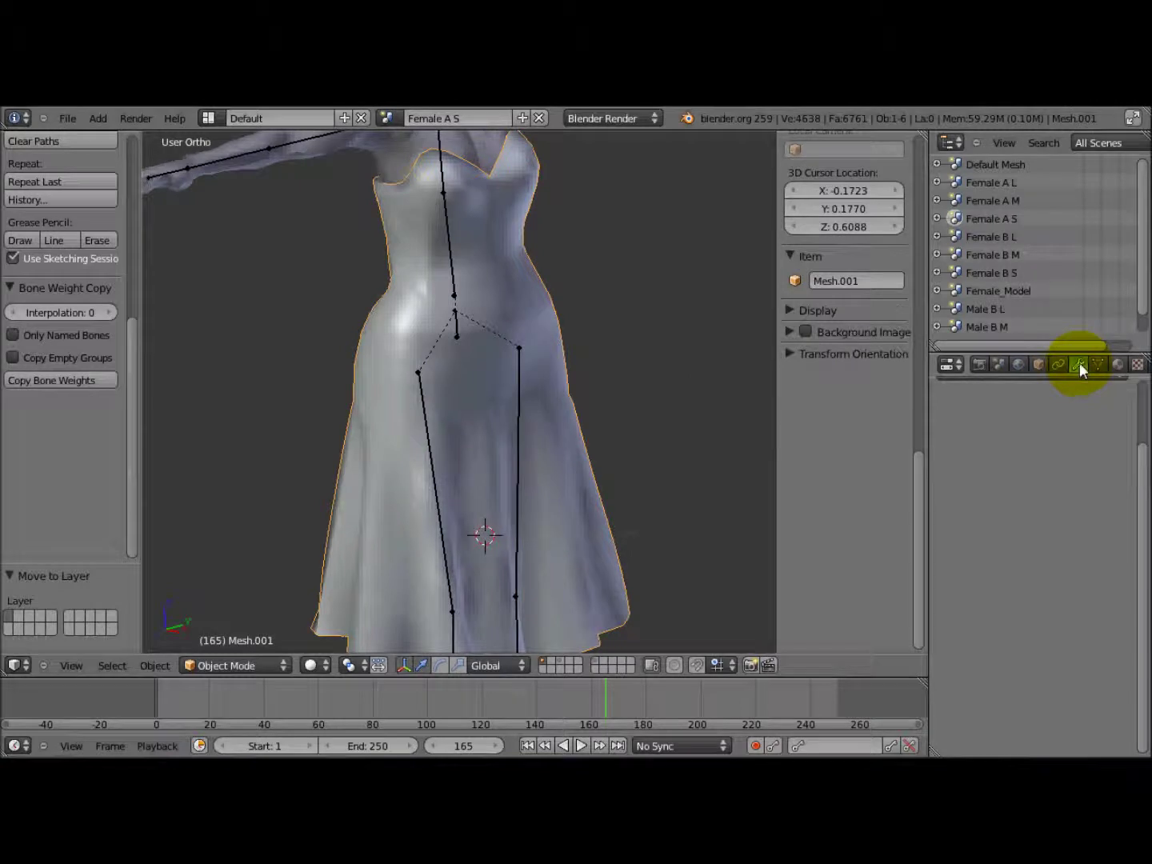
Compare the modifiers on the lower body mesh and the unrigged dress.
right_click(493, 451)
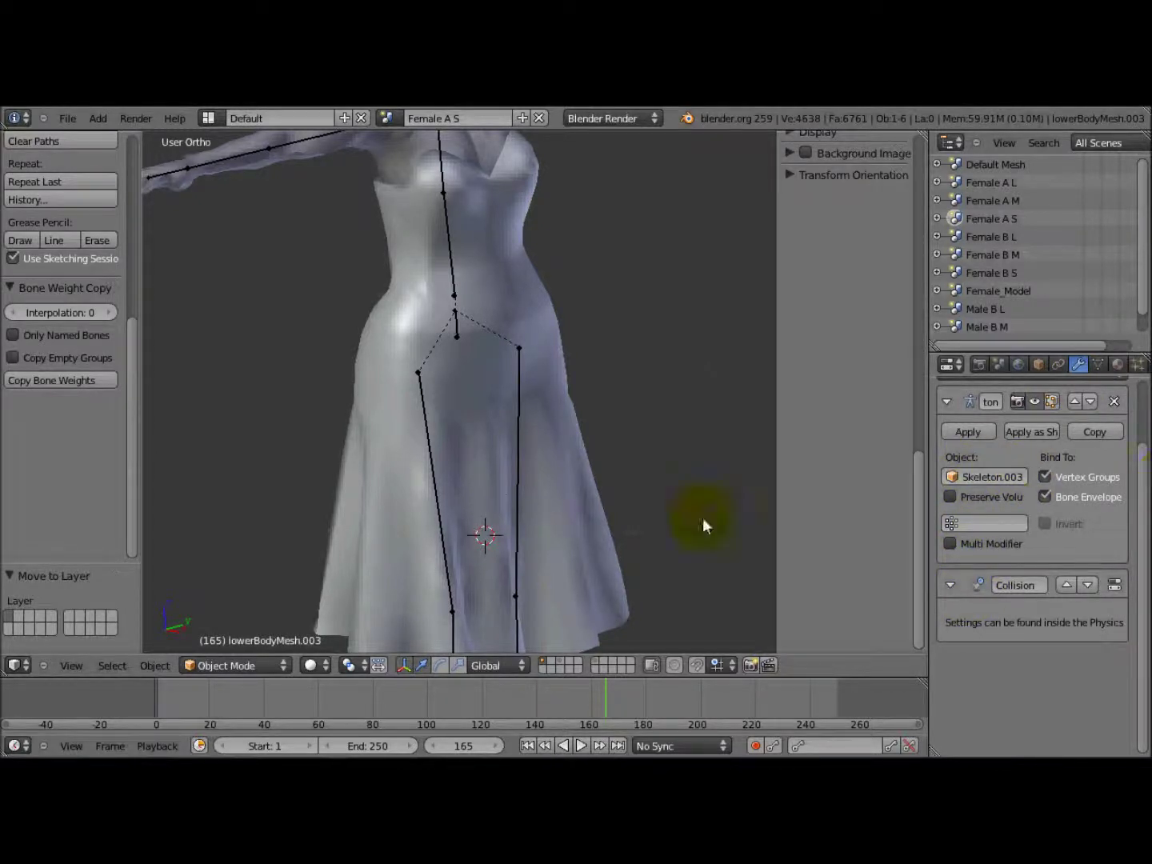
scroll(465, 400, "down", 5)
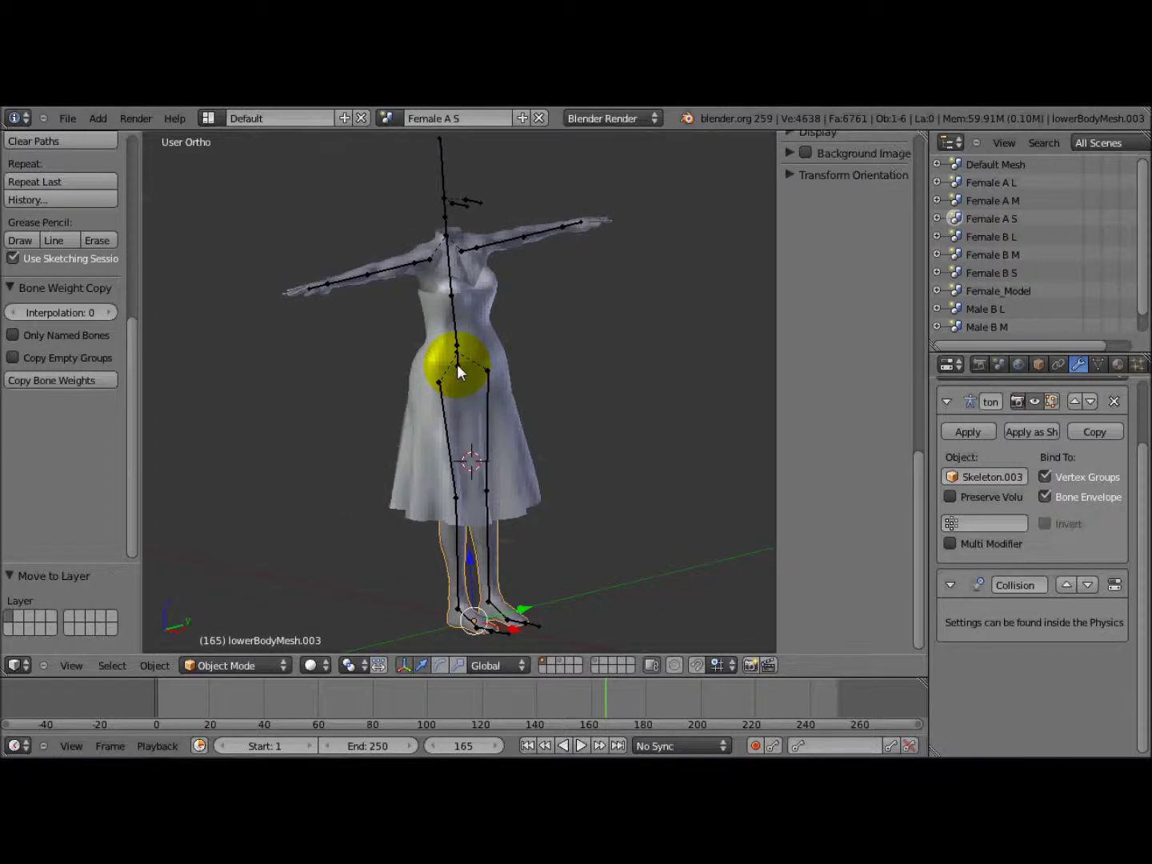
right_click(460, 373)
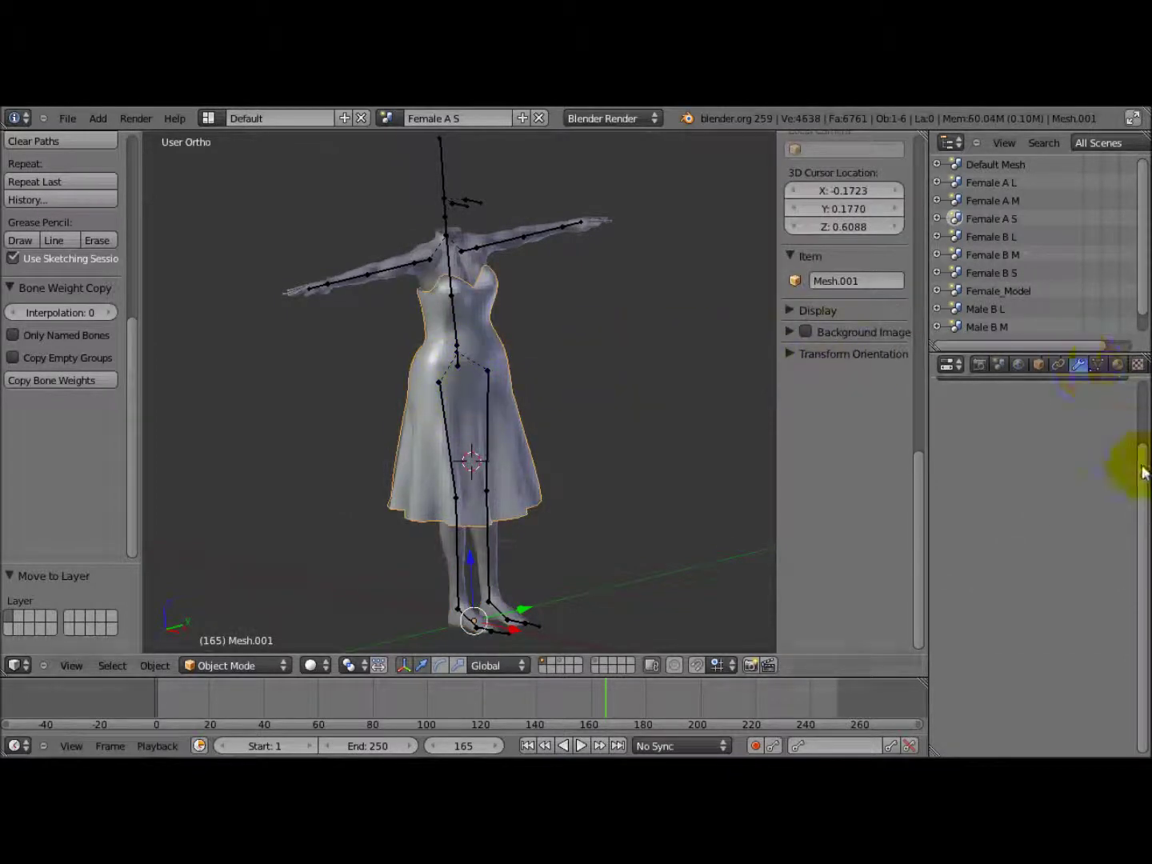
left_click(1038, 450)
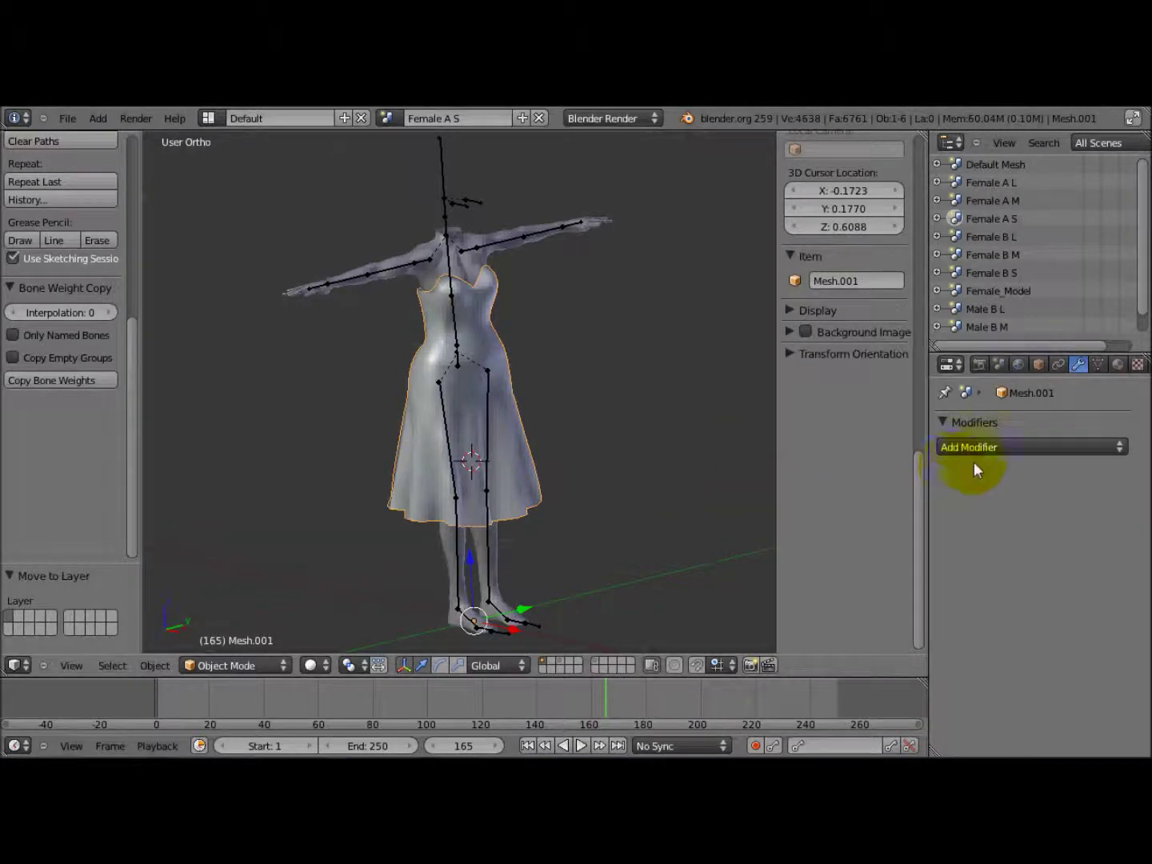
left_click(1008, 447)
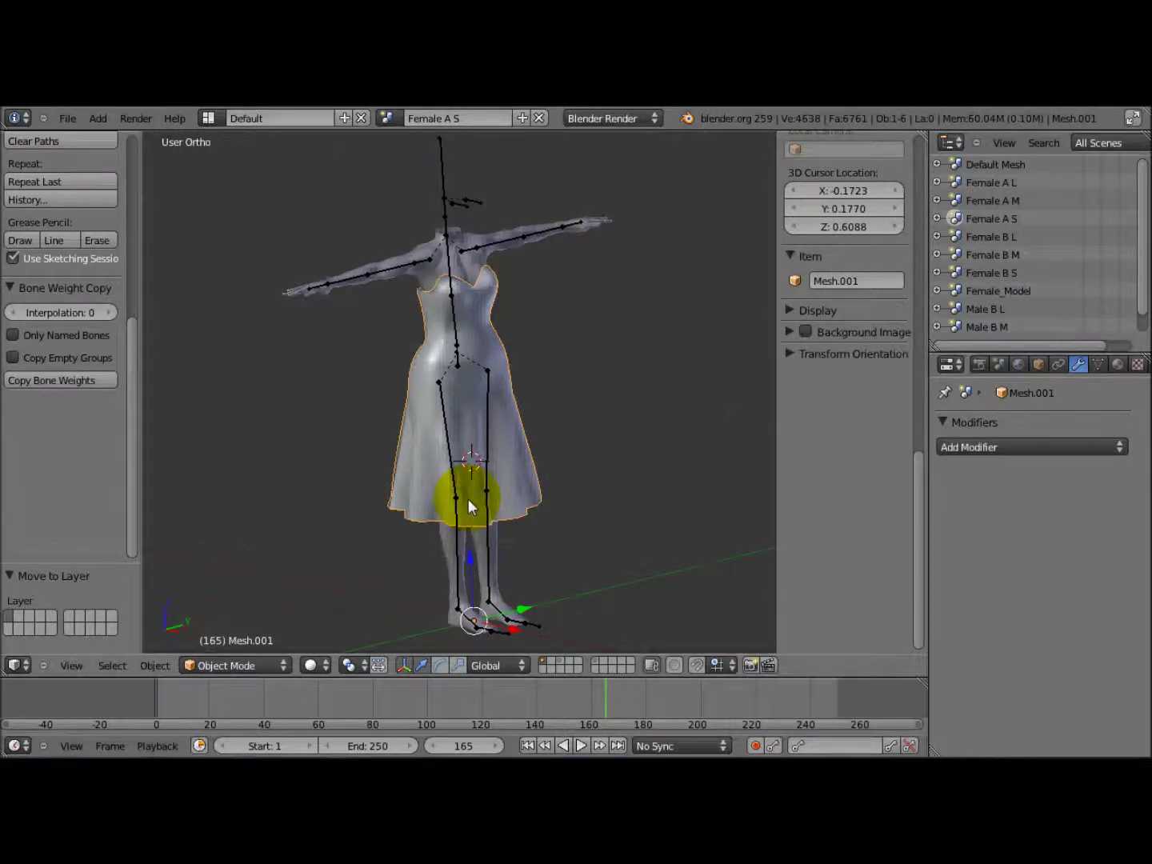
Parent the dress to the skeleton using Armature Deform With Automatic Weights.
middle_click_drag(467, 497, 463, 381)
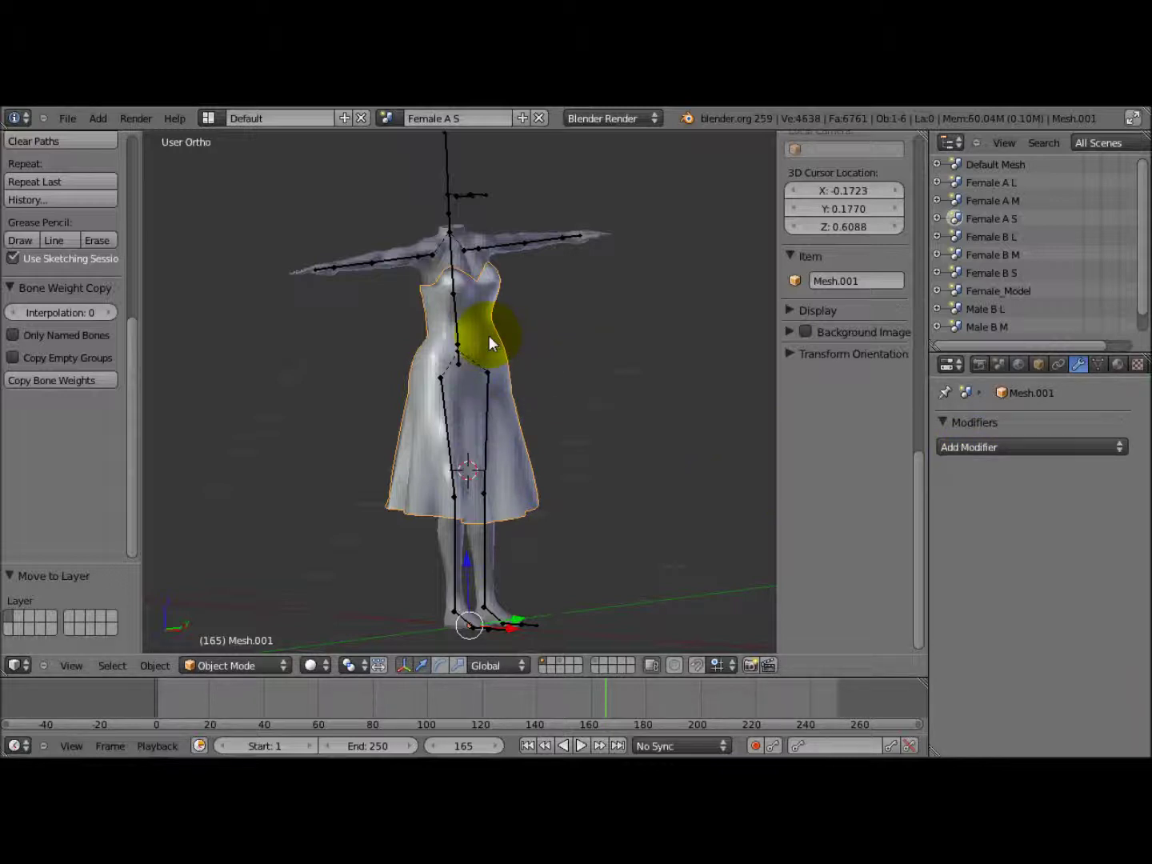
scroll(482, 329, "down", 1)
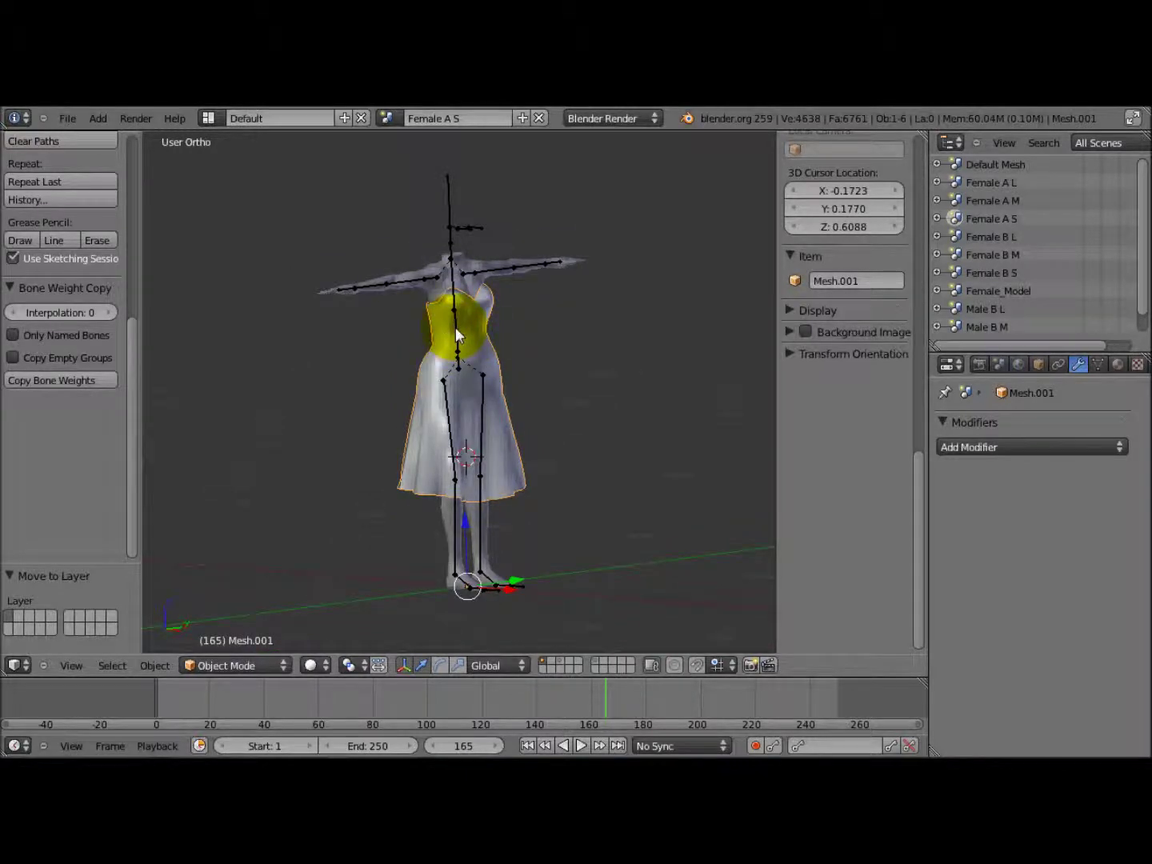
right_click(451, 231, "shift")
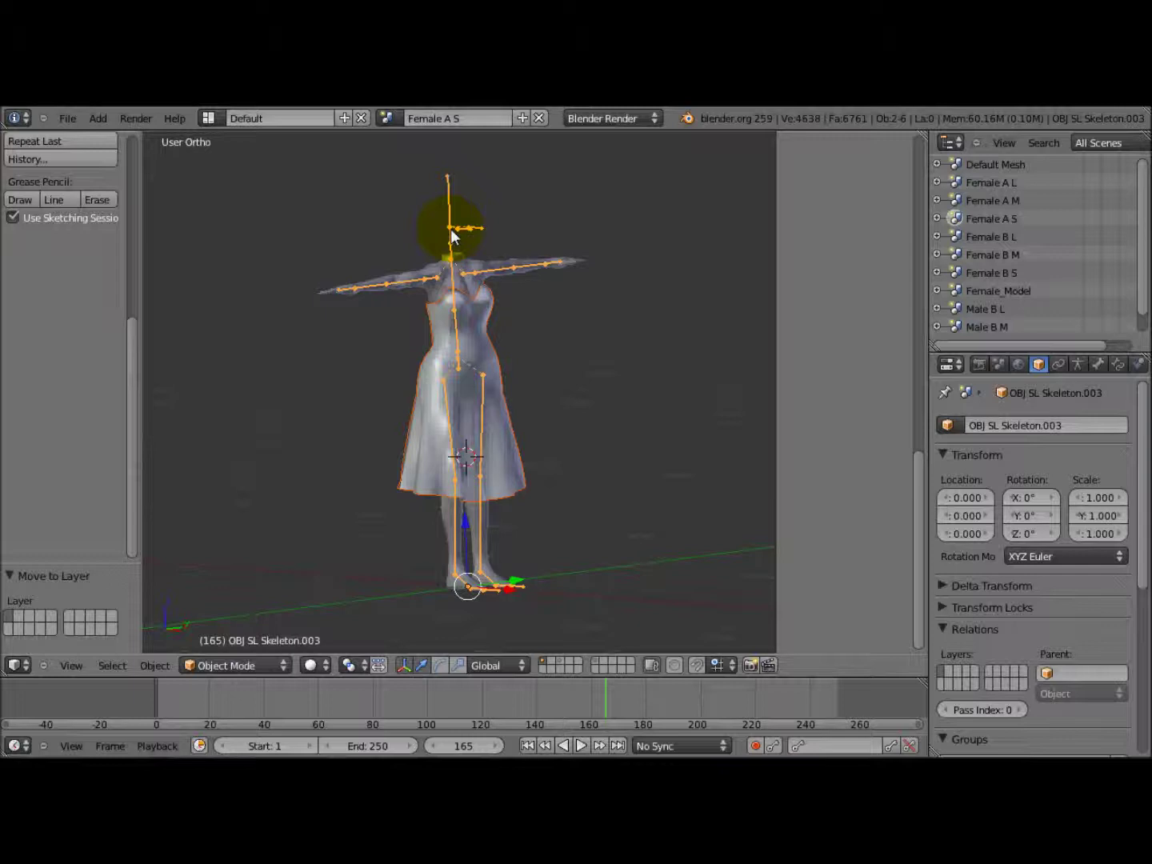
middle_click_drag(499, 420, 484, 418)
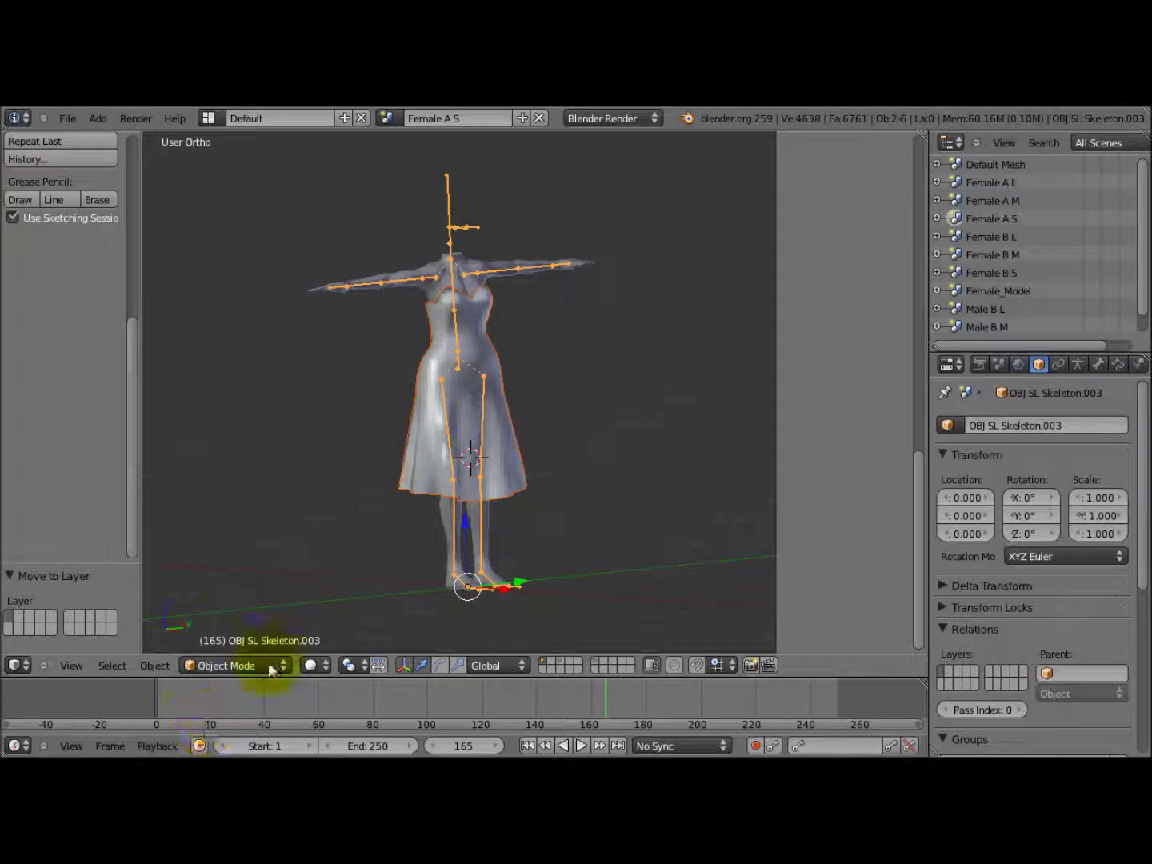
left_click(164, 665)
mouse_move(206, 317)
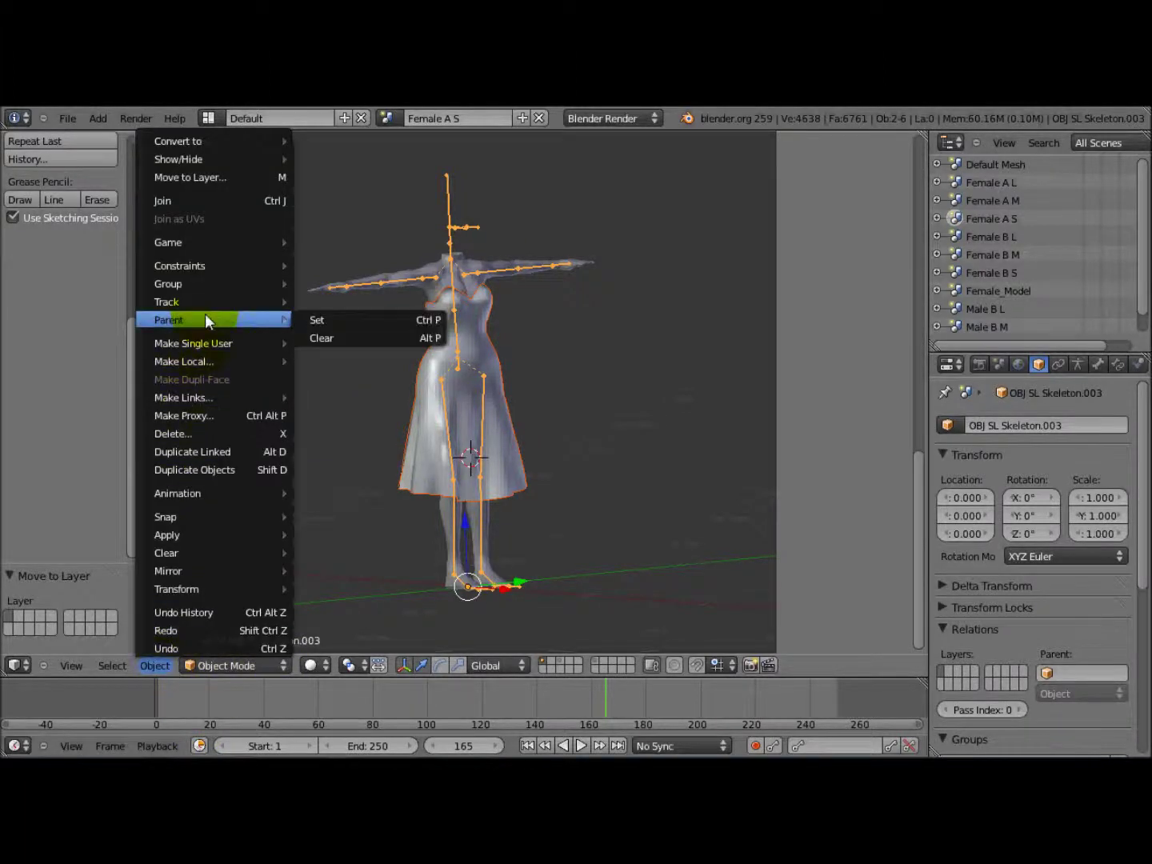
left_click(332, 320)
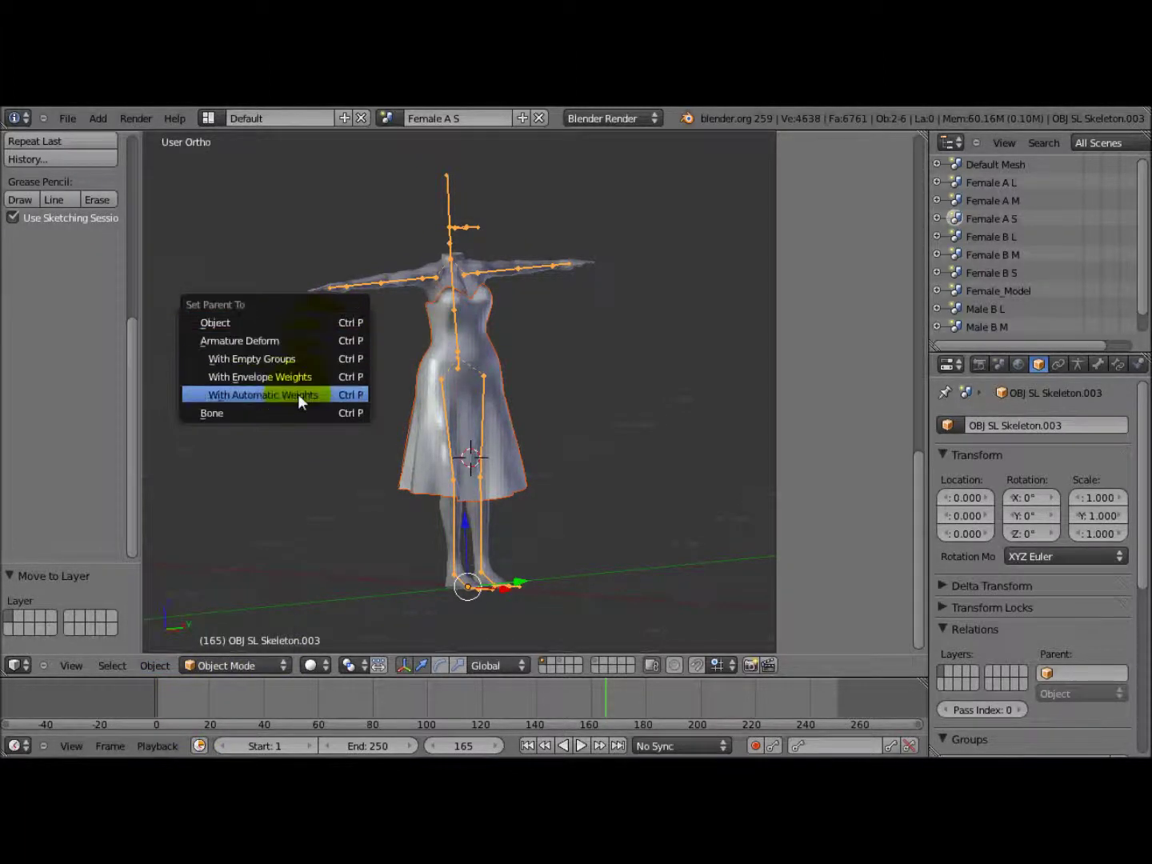
left_click(328, 395)
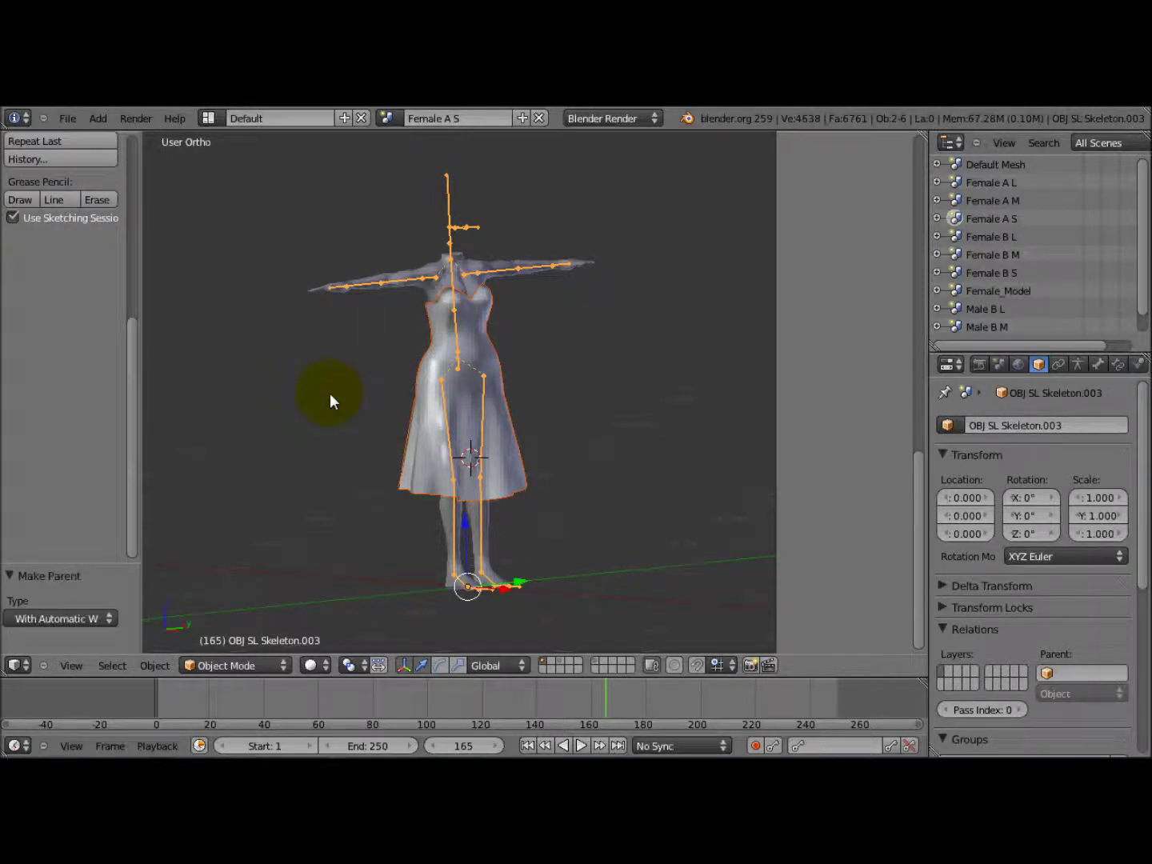
Check the dress's new Armature modifier and its face normals in Edit Mode, ending in Object Mode.
right_click(427, 428)
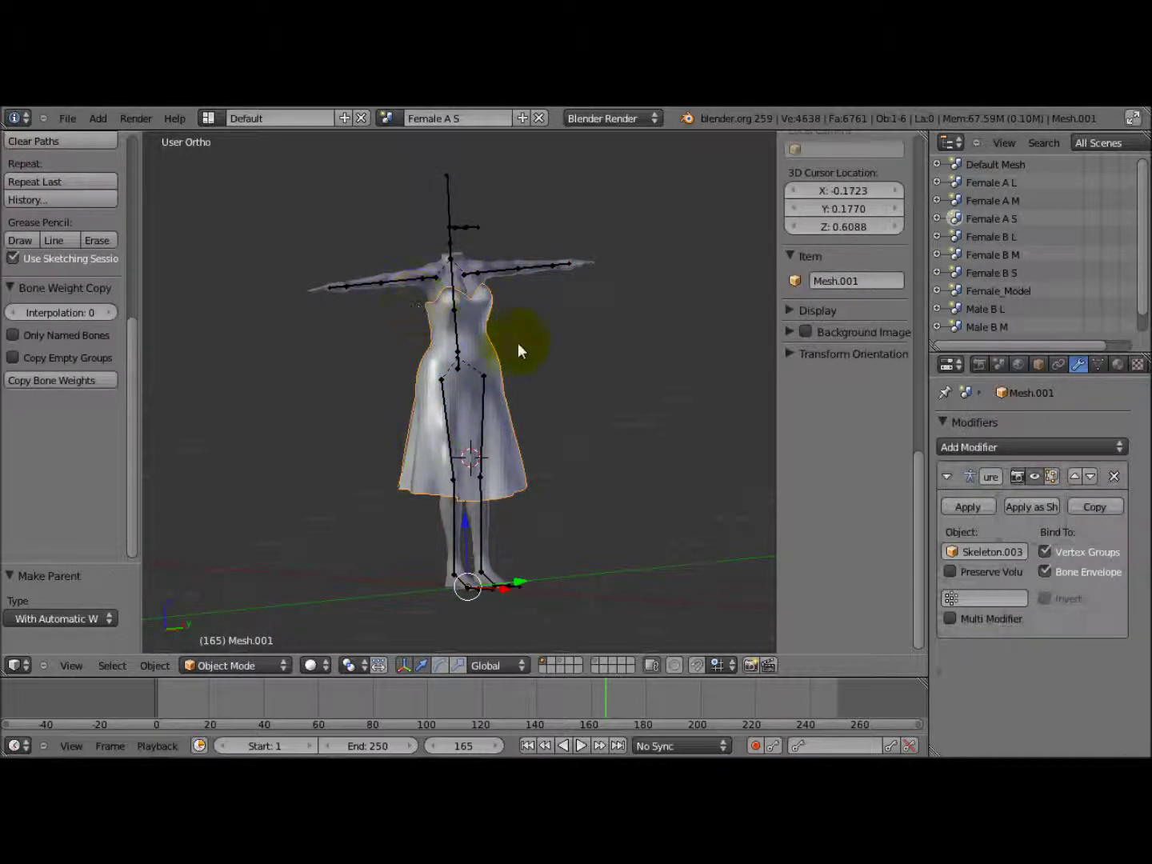
mouse_move(457, 457)
middle_mouse_down()
mouse_move(463, 219)
mouse_move(460, 436)
middle_mouse_up()
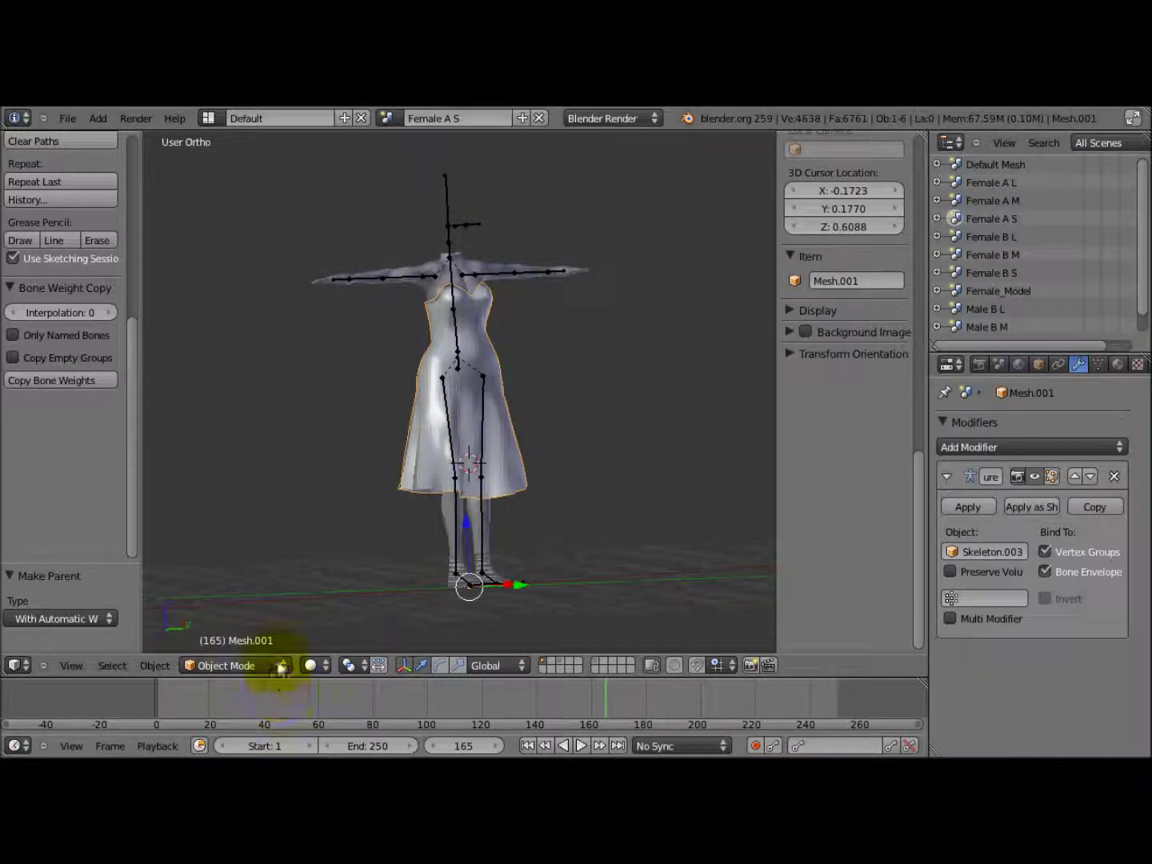
left_click(277, 672)
left_click(276, 630)
middle_click_drag(420, 484, 424, 516)
left_click(264, 666)
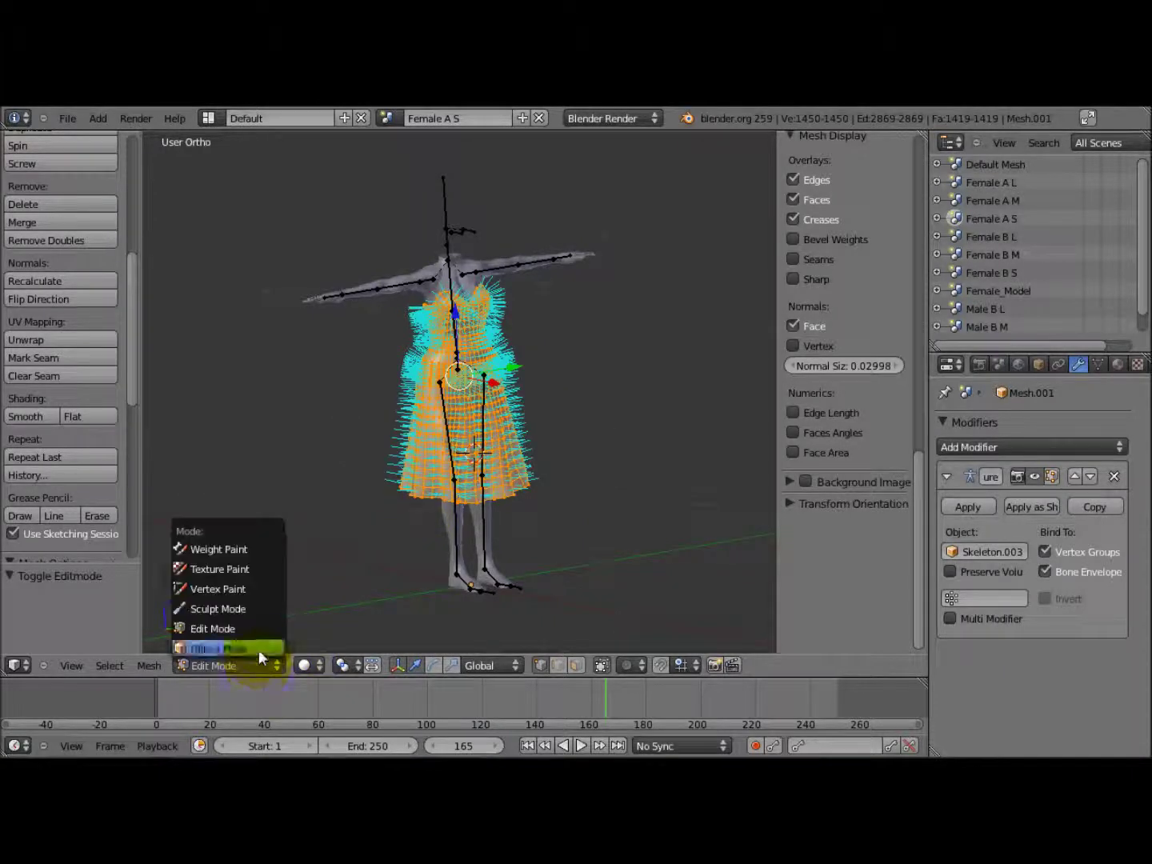
left_click(258, 648)
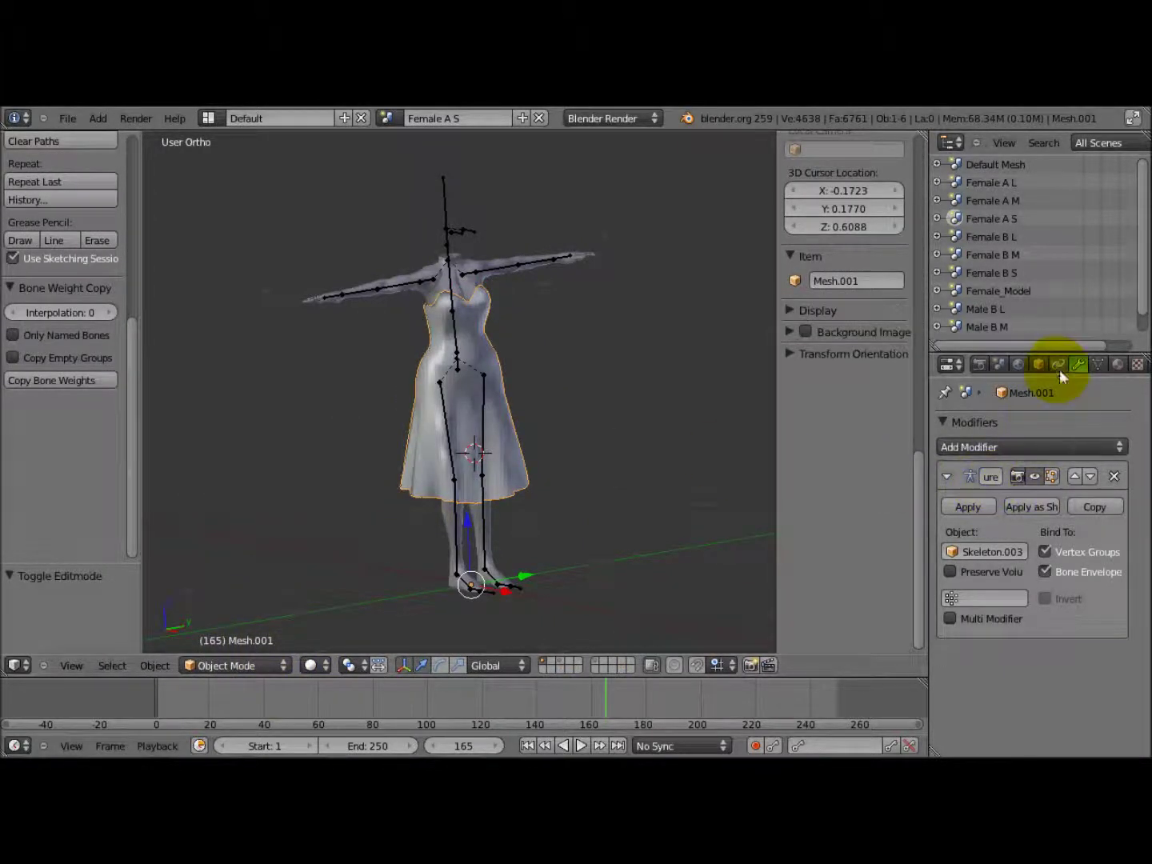
Add a Solidify modifier to the dress with thickness 0 and Fill Rim disabled, and apply it.
left_click(1046, 448)
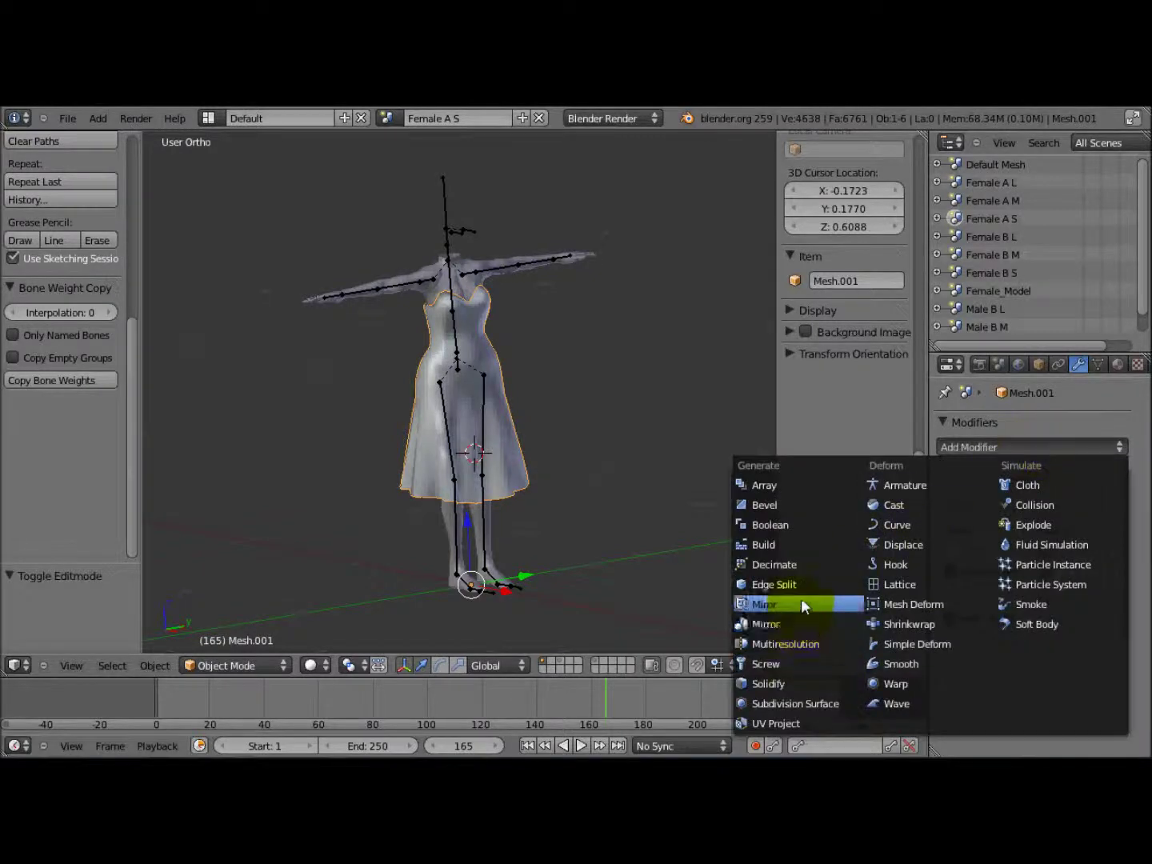
left_click(796, 682)
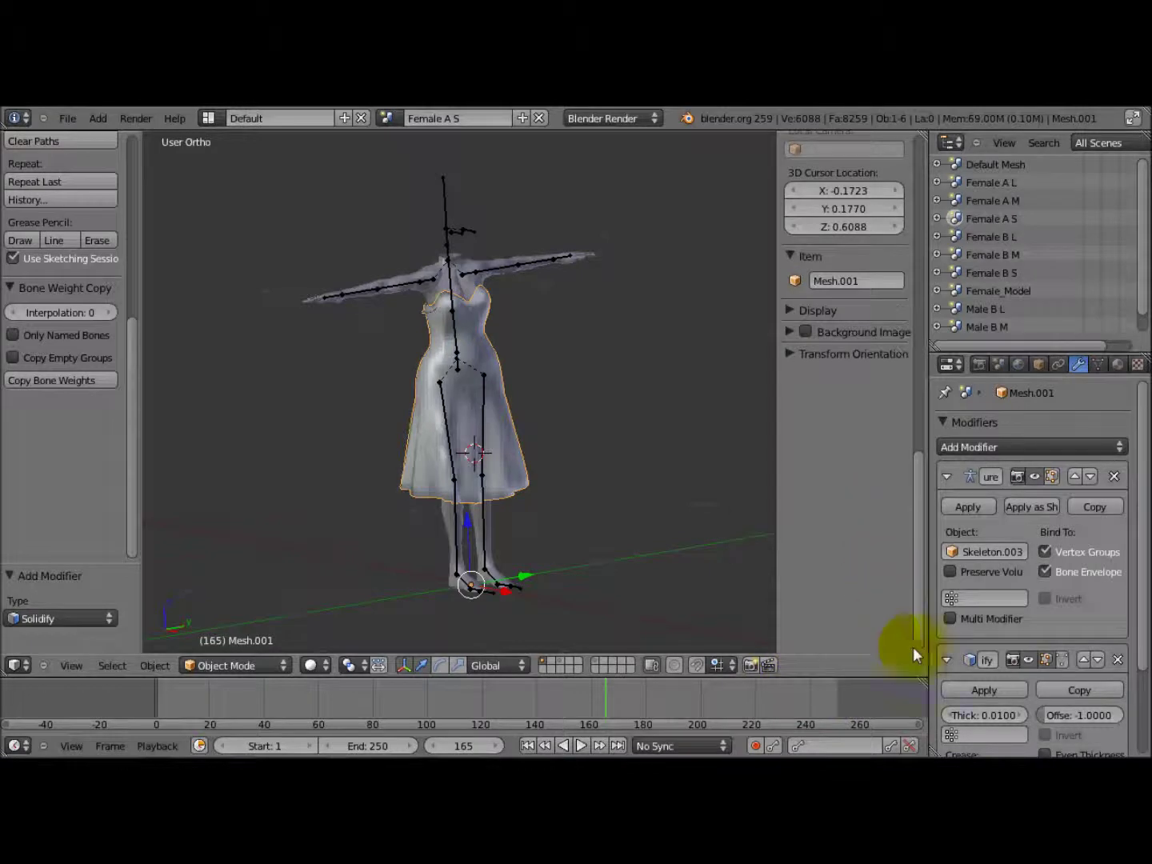
left_click_drag(1142, 654, 1142, 658)
scroll(1012, 656, "down", 3)
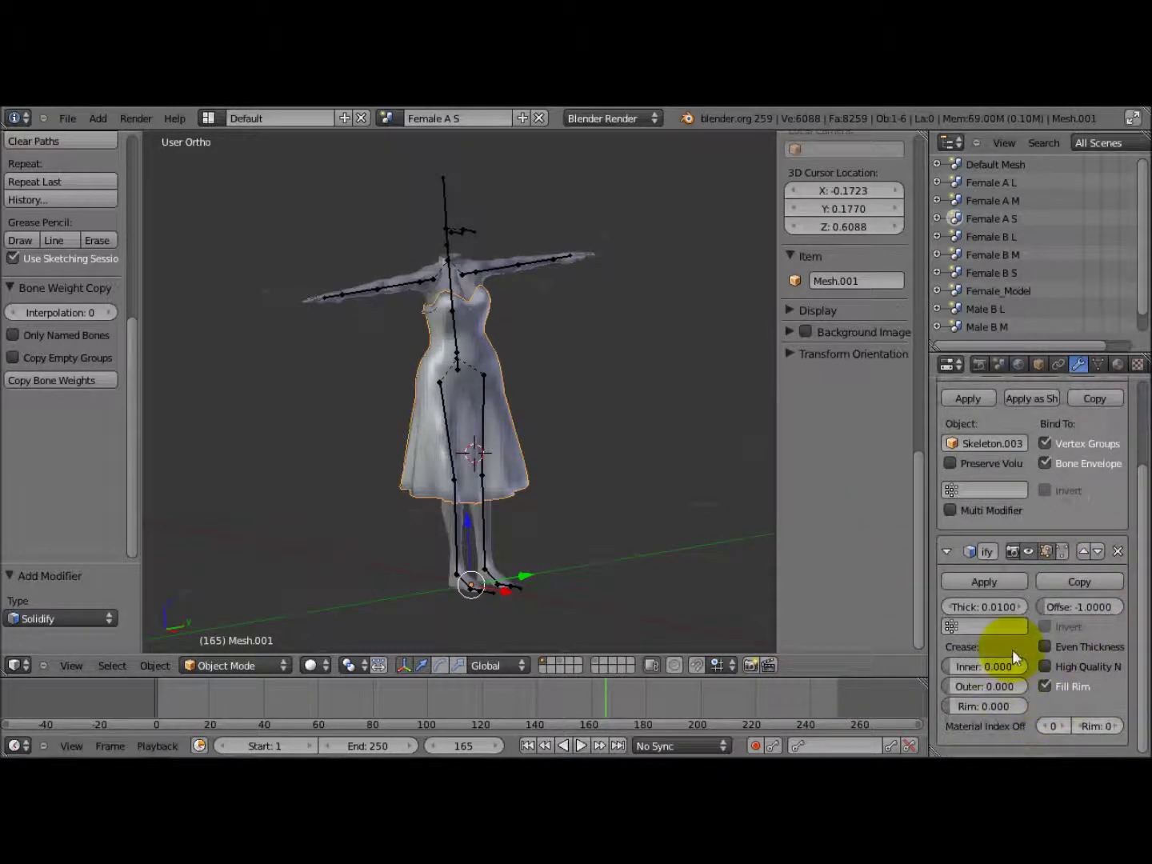
left_click(989, 604)
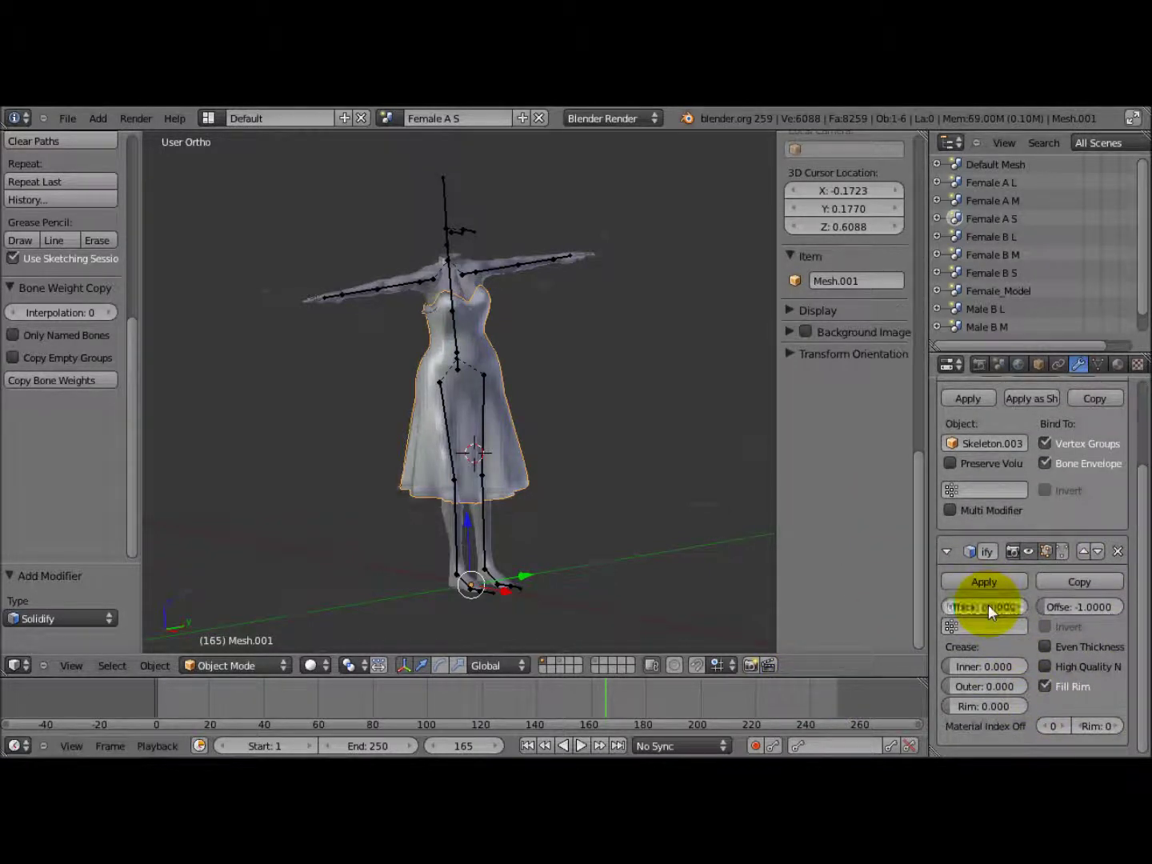
left_click(1047, 686)
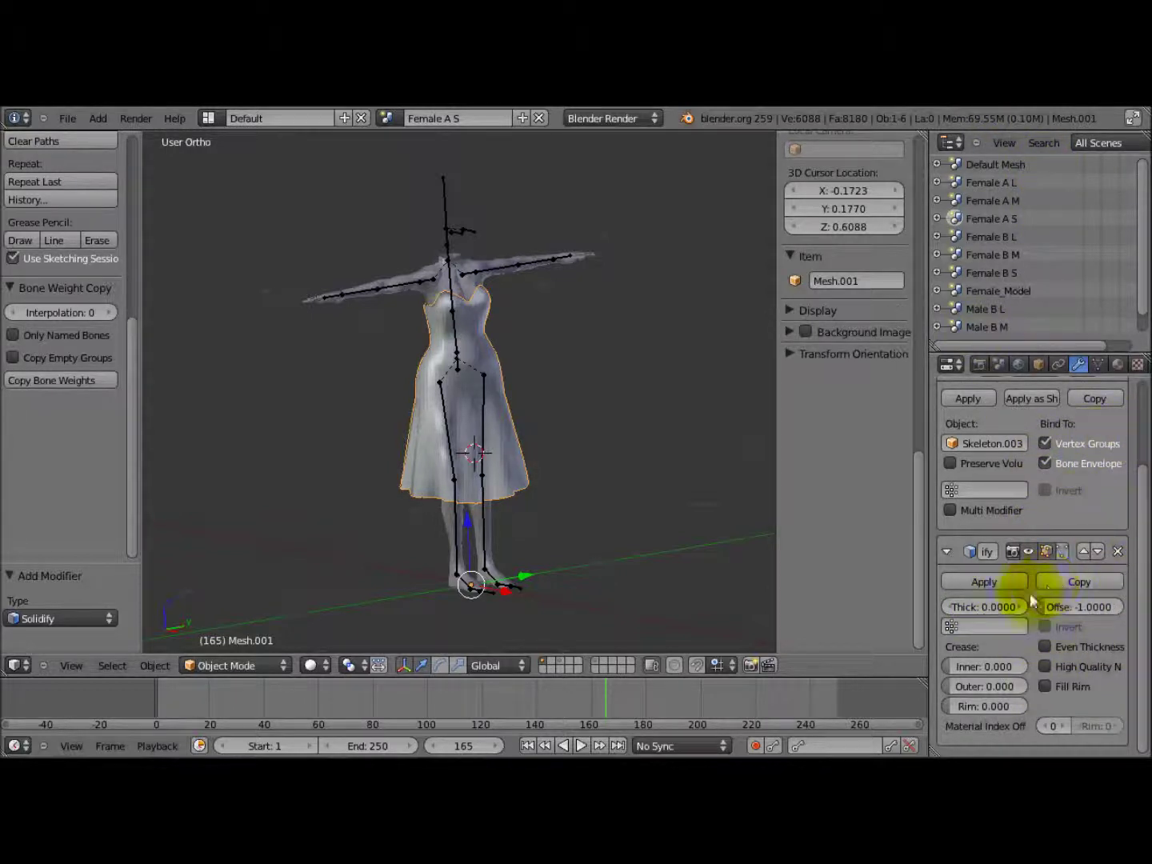
left_click(1005, 580)
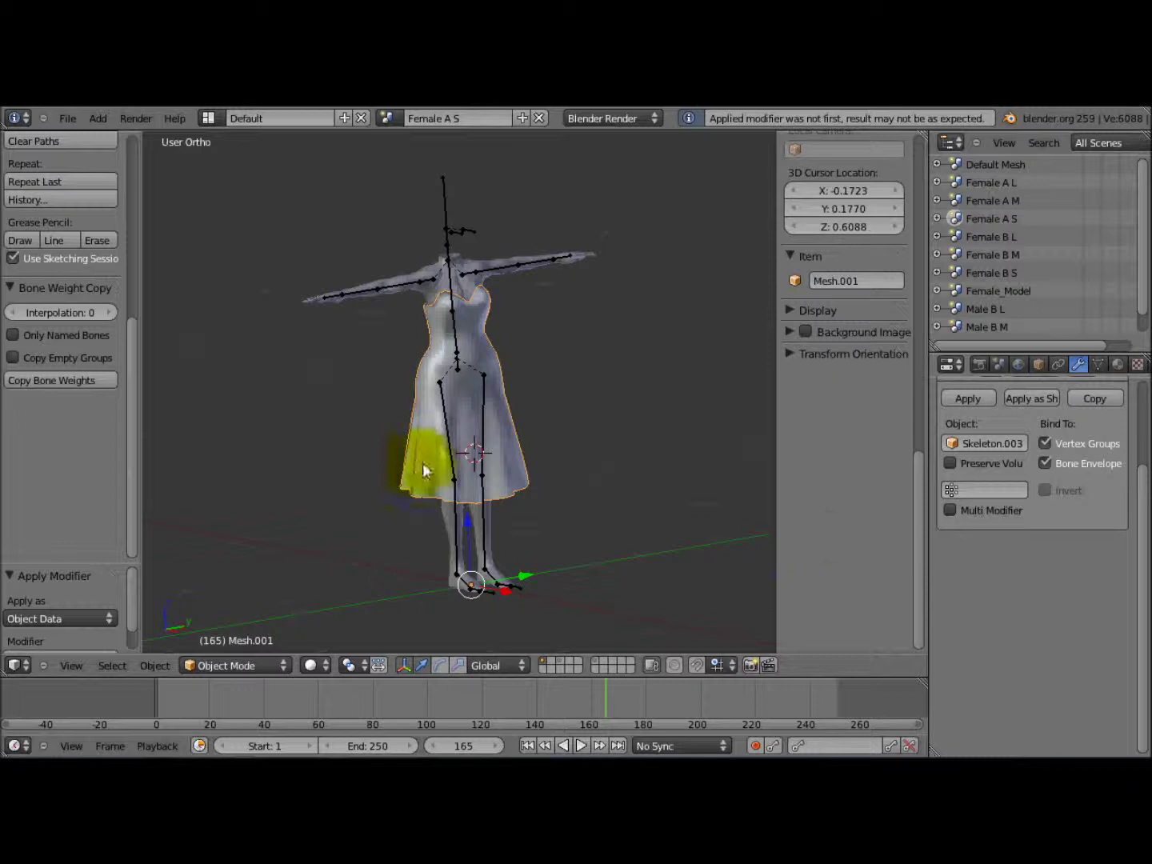
Inspect the solidified dress's skirt and hem from several angles.
middle_click_drag(431, 465, 443, 372)
scroll(450, 393, "up", 2)
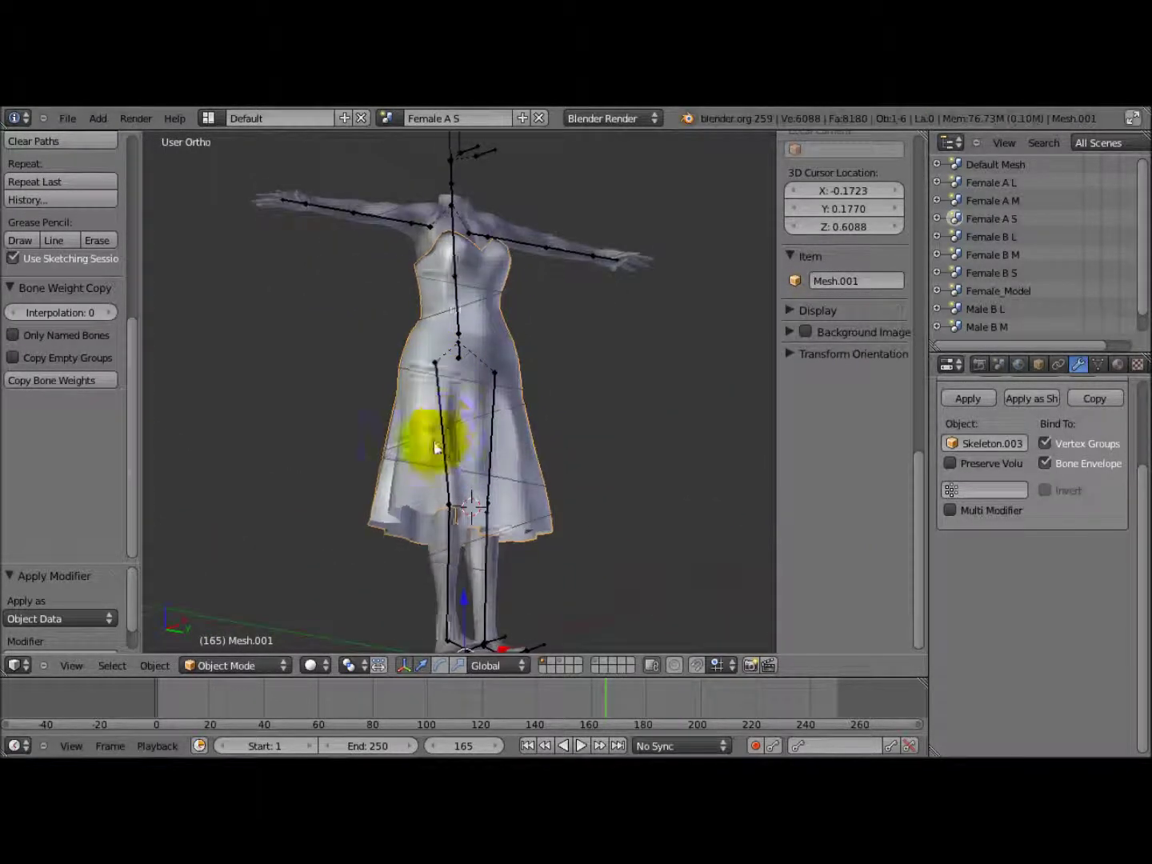
middle_click_drag(439, 458, 436, 399)
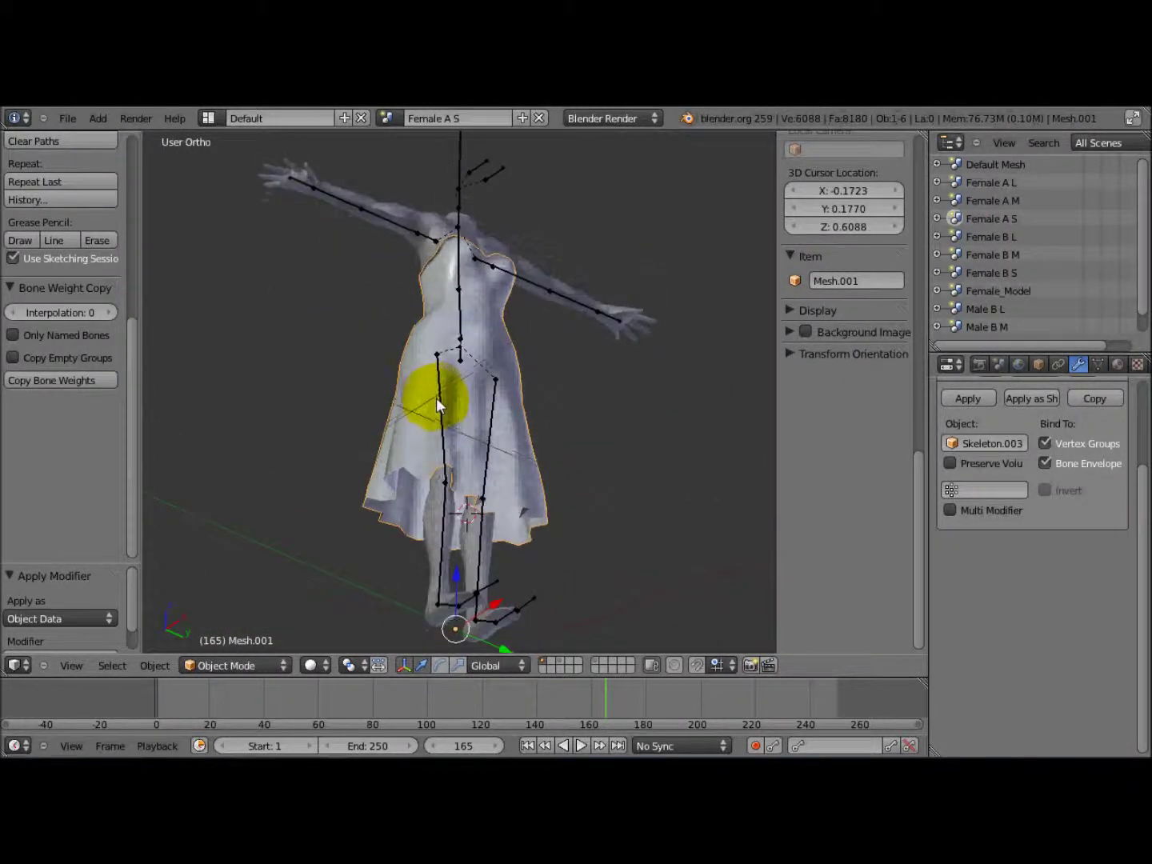
Examine the solidified dress's face normals in Edit Mode from below and the front, and return to Object Mode.
left_click(285, 665)
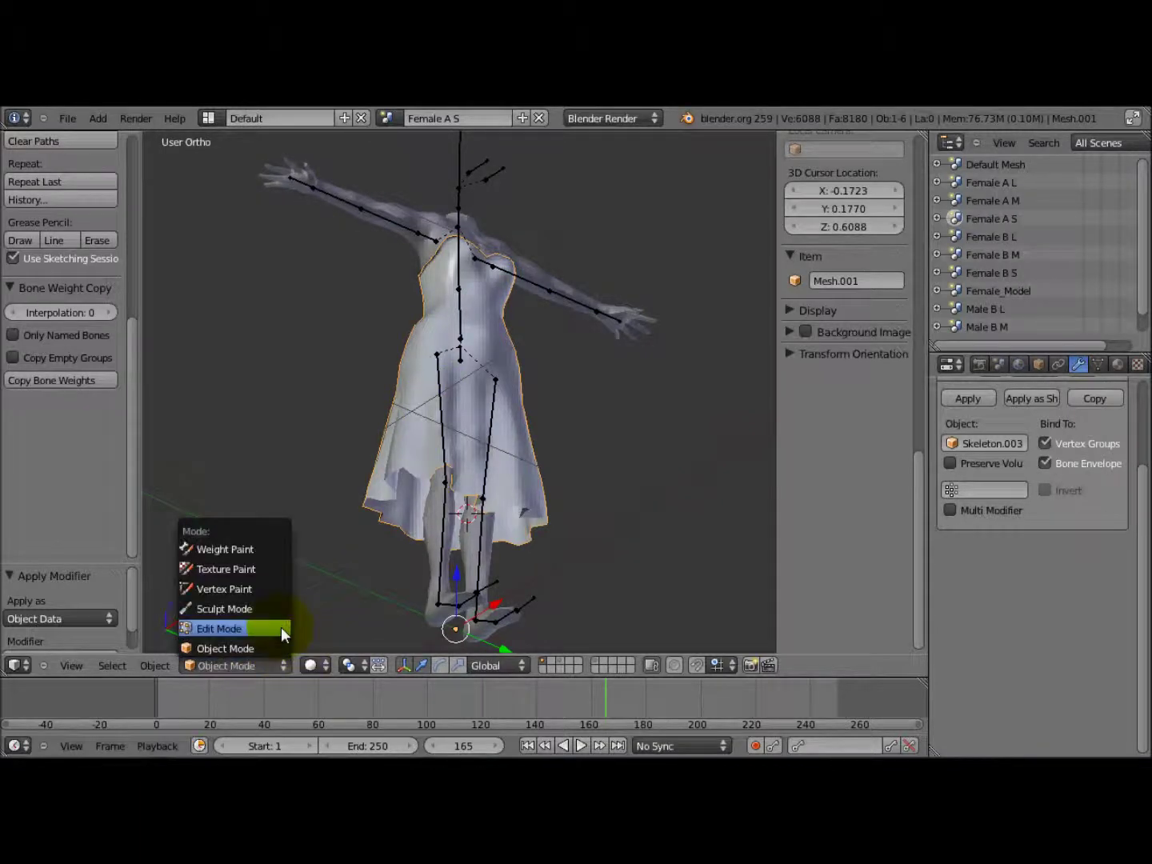
left_click(280, 629)
middle_click_drag(414, 451, 422, 320)
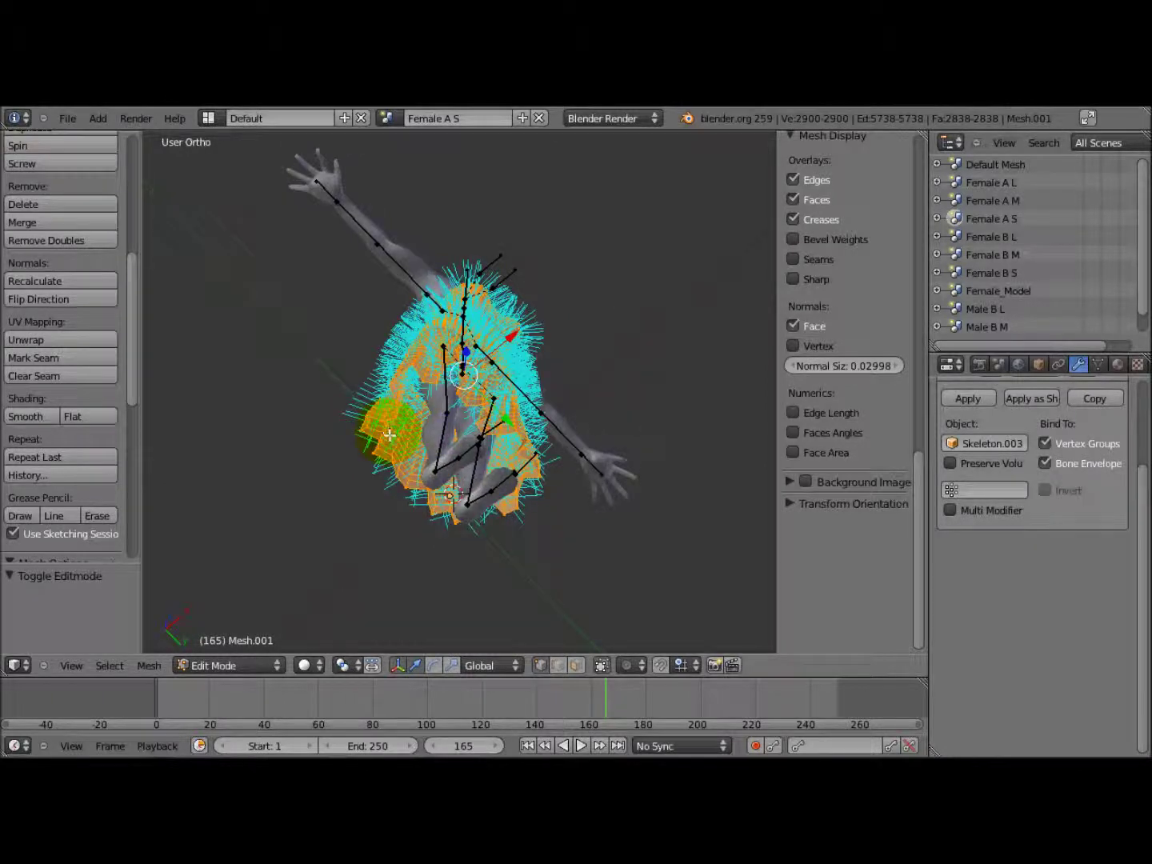
mouse_move(422, 415)
middle_mouse_down()
mouse_move(486, 337)
mouse_move(468, 448)
mouse_move(480, 456)
mouse_move(468, 447)
mouse_move(491, 445)
mouse_move(436, 434)
mouse_move(451, 256)
middle_mouse_up()
scroll(468, 448, "down", 2)
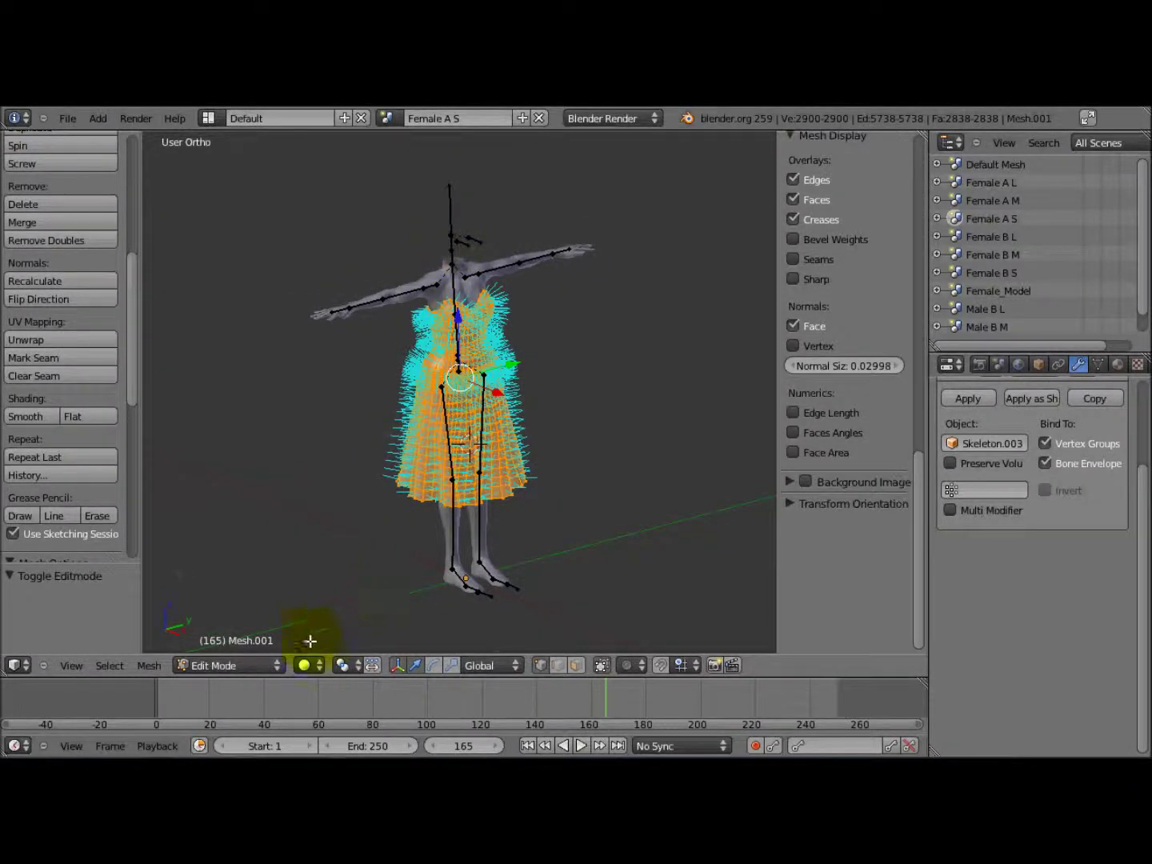
key("Tab")
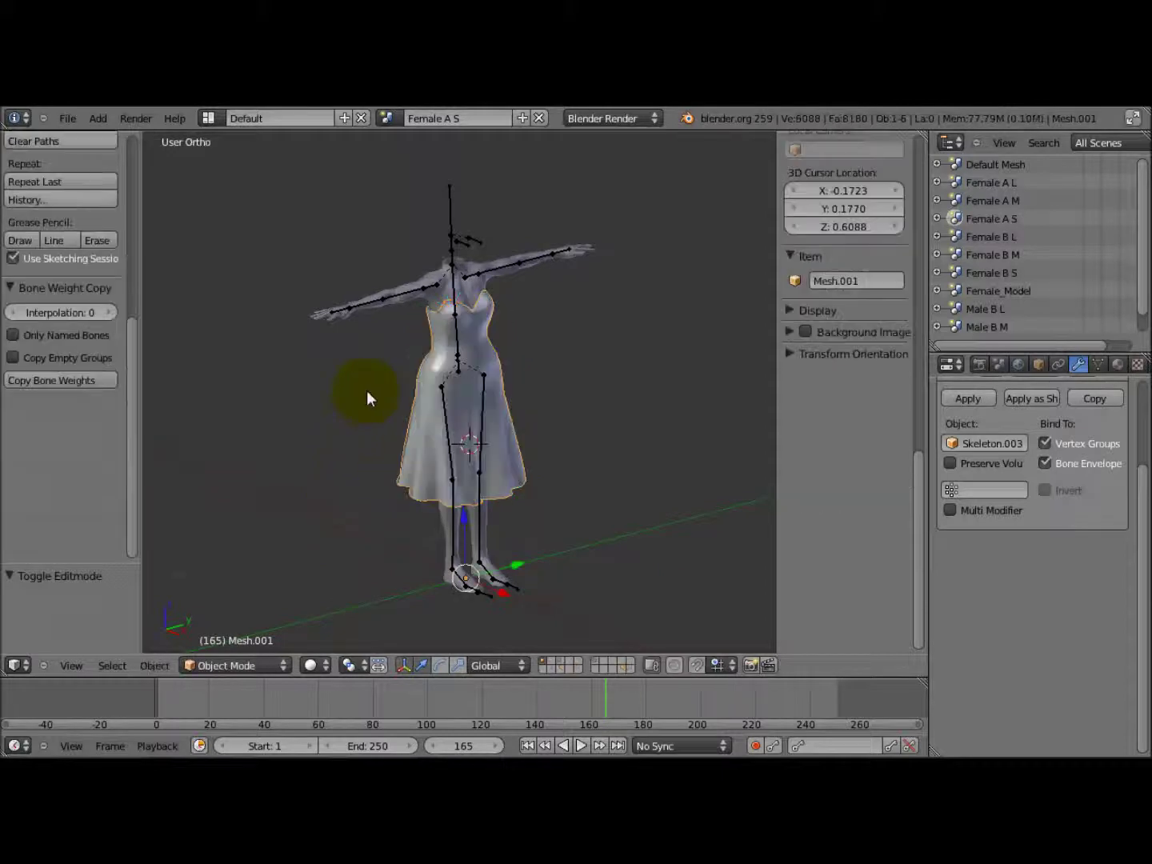
Put the skeleton in Pose Mode and test-rotate the mHipRight bone in the Front Ortho view, cancelling the rotation.
right_click(452, 244)
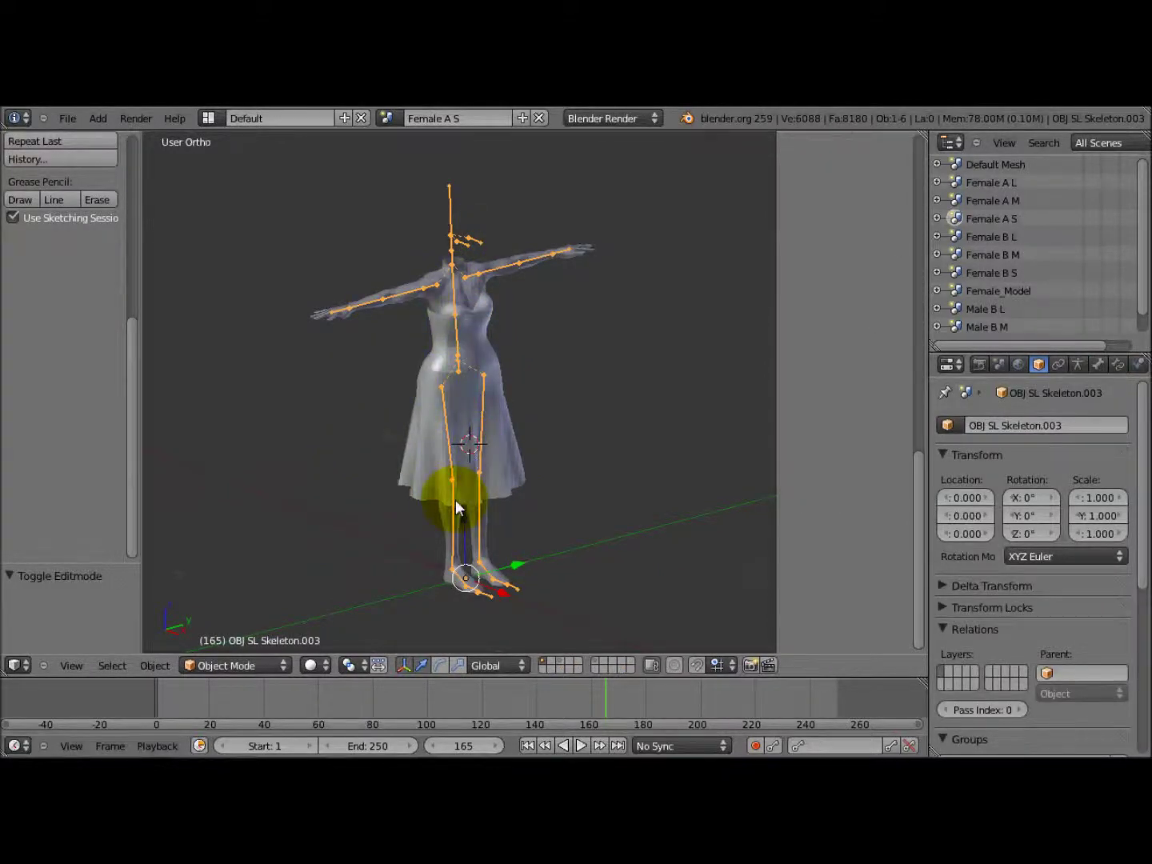
key("KP_1")
scroll(472, 372, "up", 5)
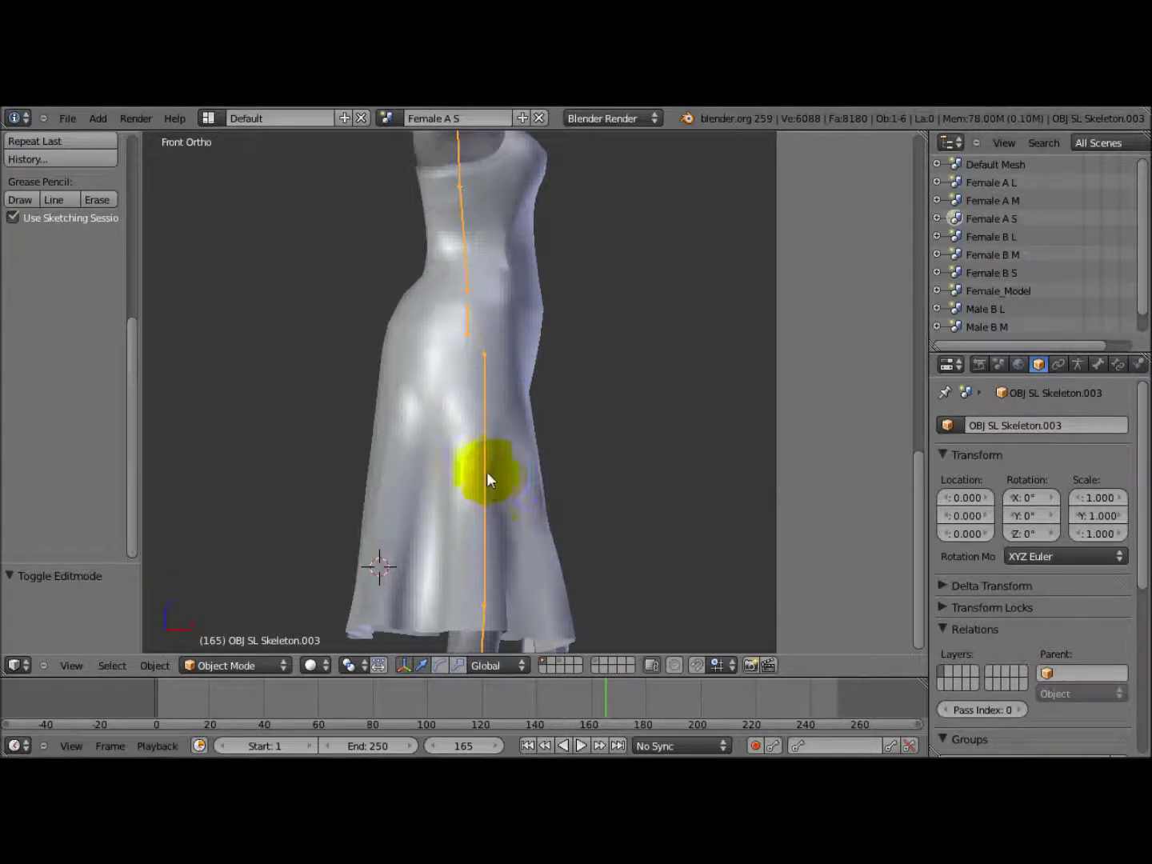
scroll(484, 475, "down", 1)
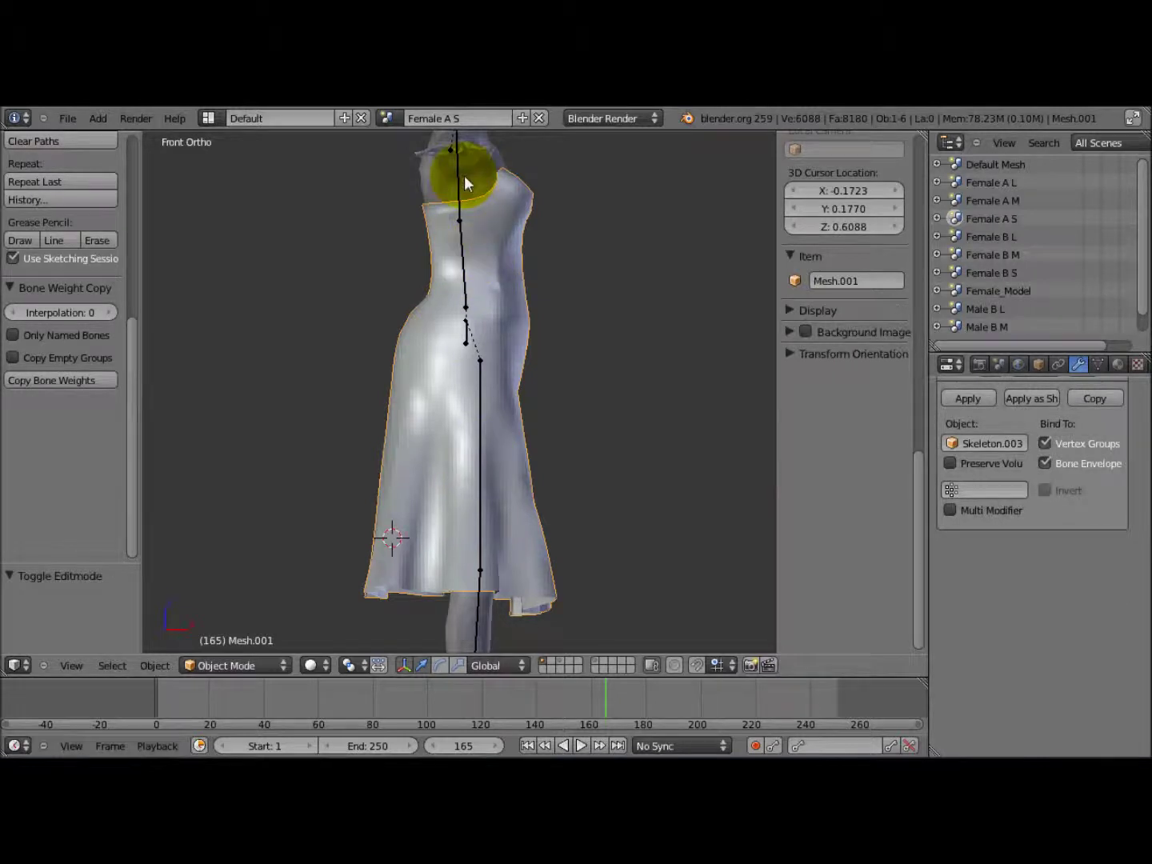
right_click(456, 169)
scroll(456, 146, "down", 3)
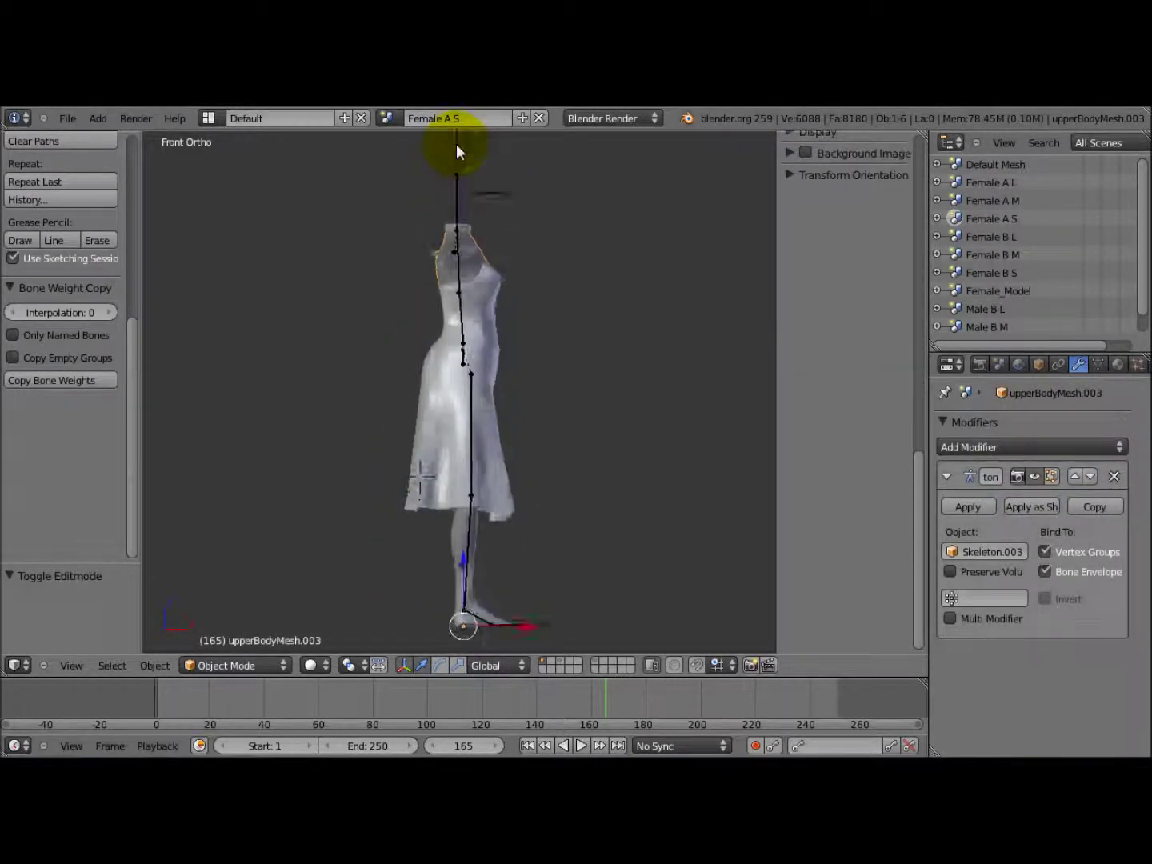
right_click(457, 224)
right_click(468, 362)
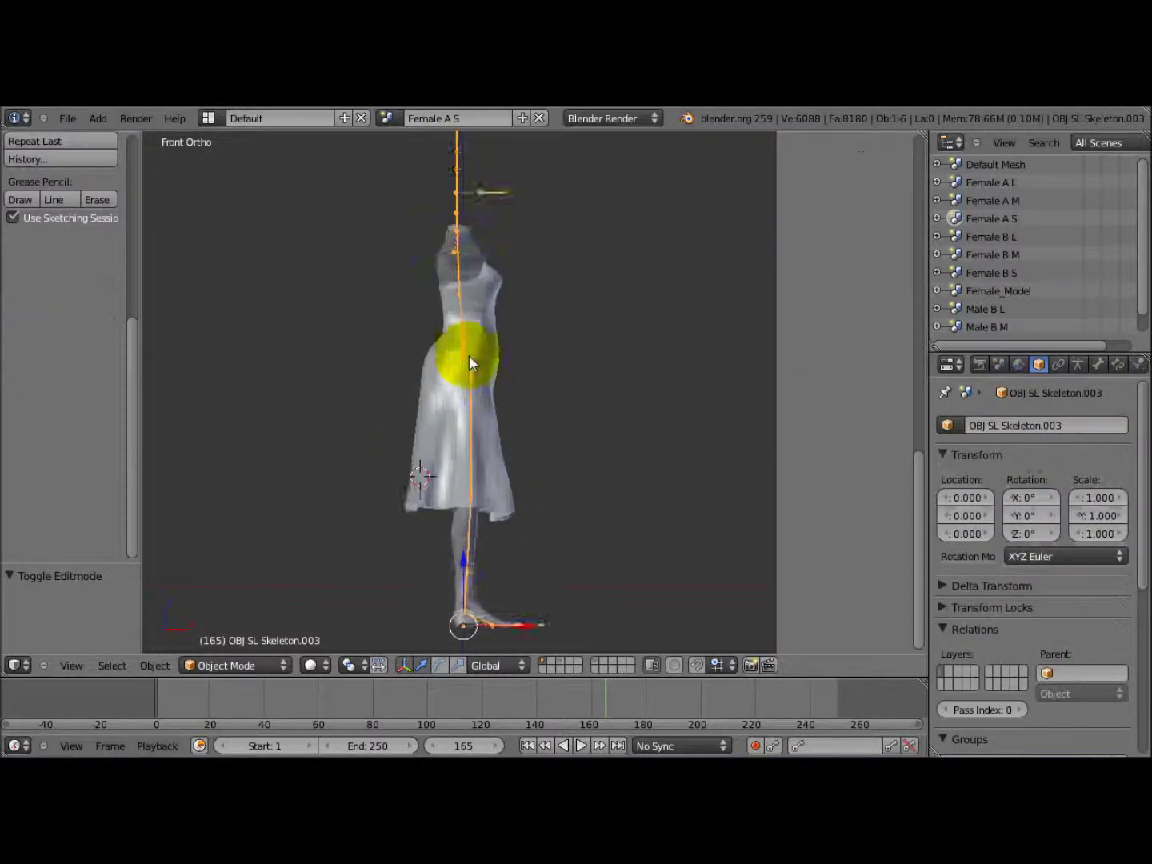
scroll(468, 363, "up", 2)
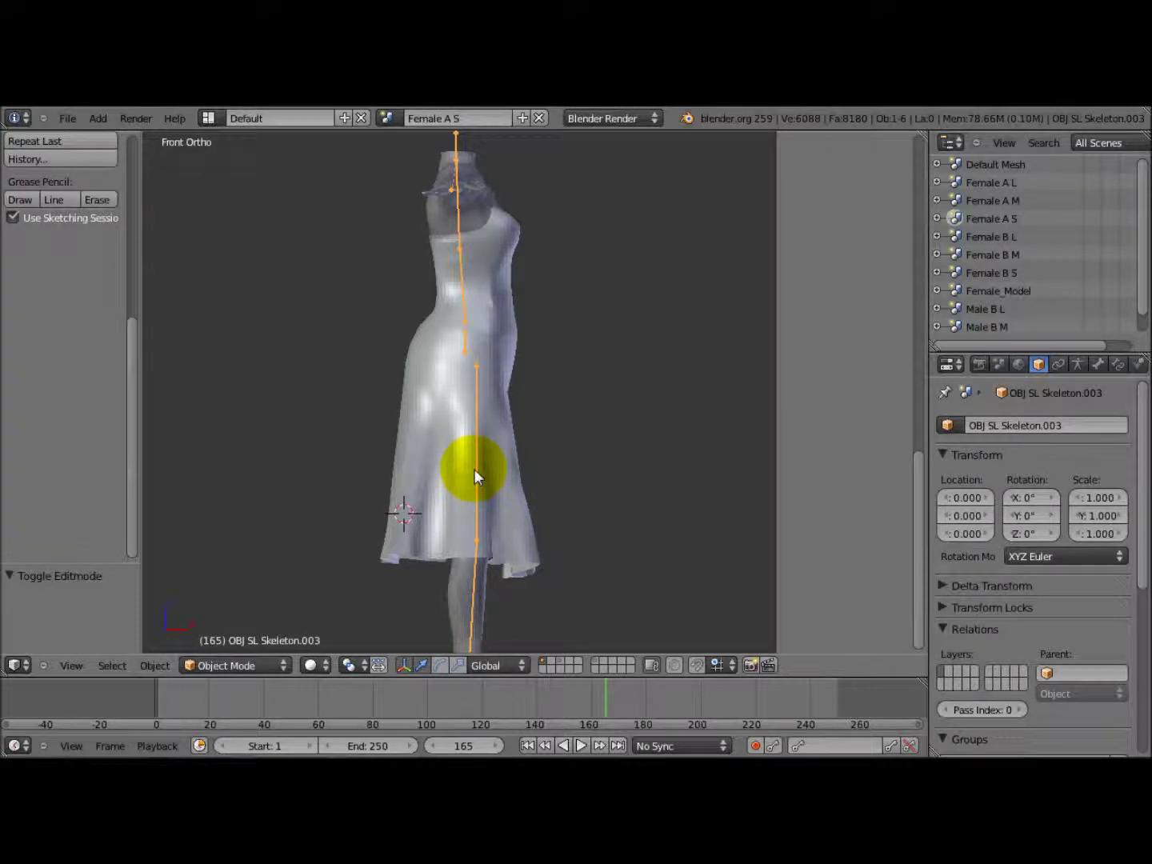
left_click(285, 666)
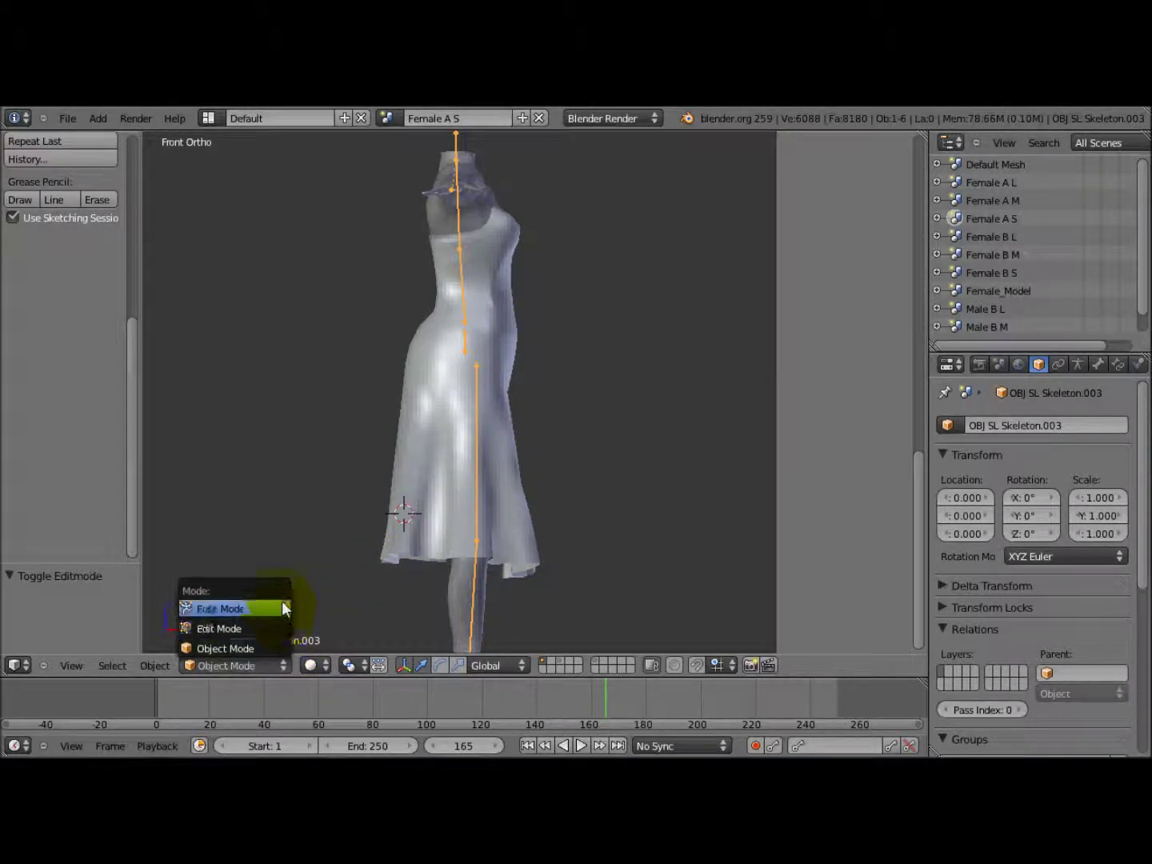
left_click(282, 601)
right_click(477, 399)
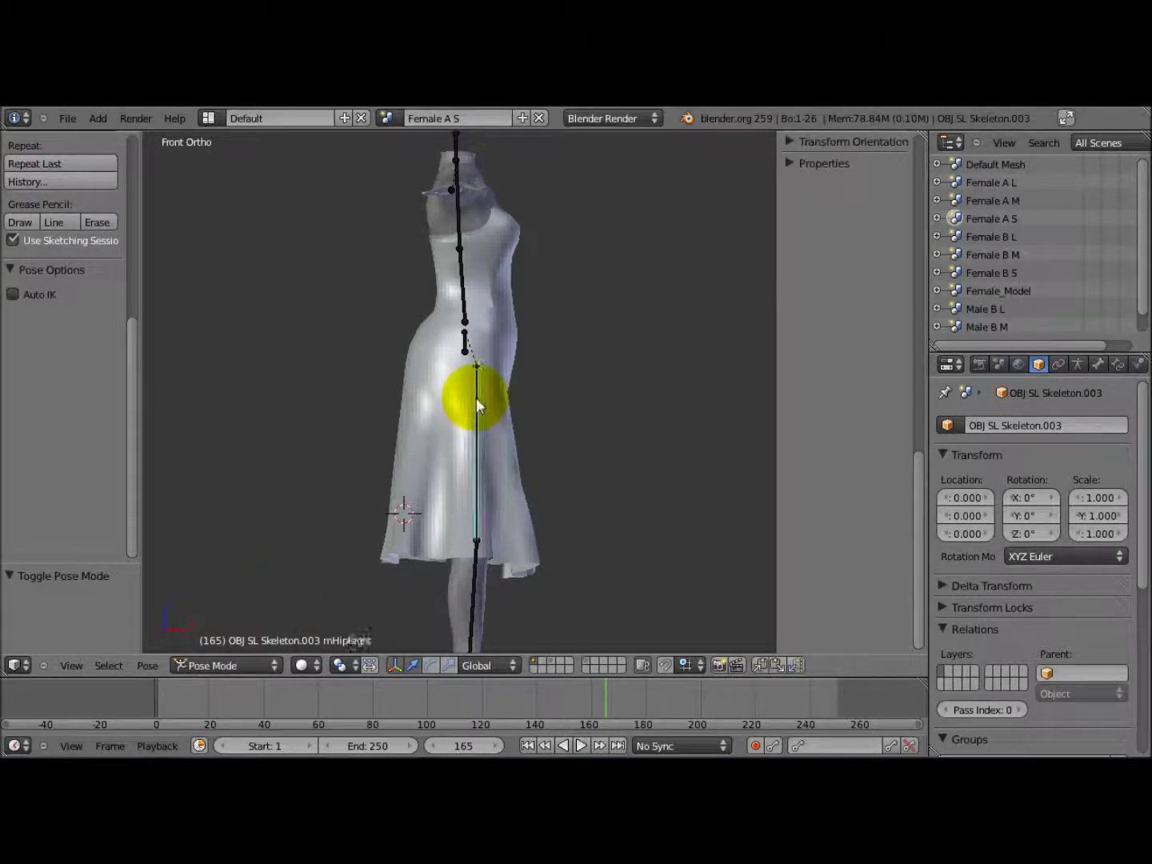
key("r")
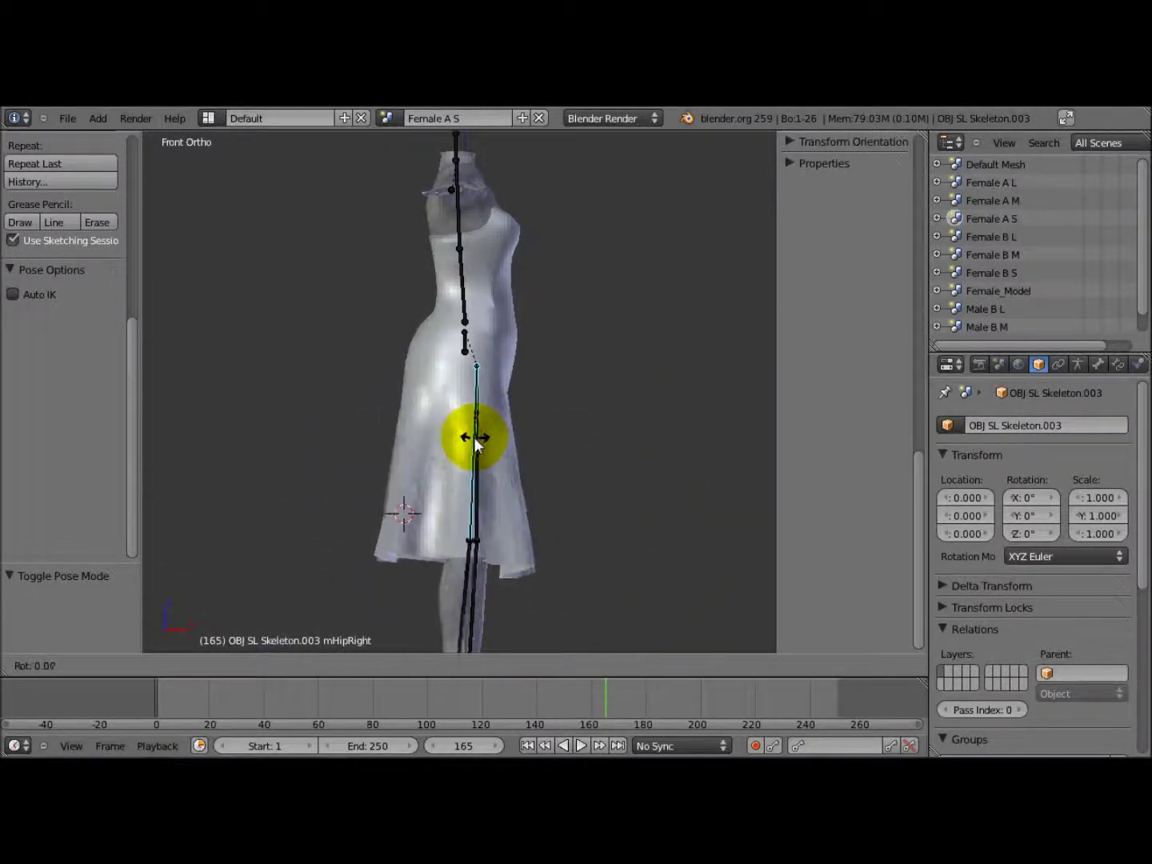
left_click(474, 444)
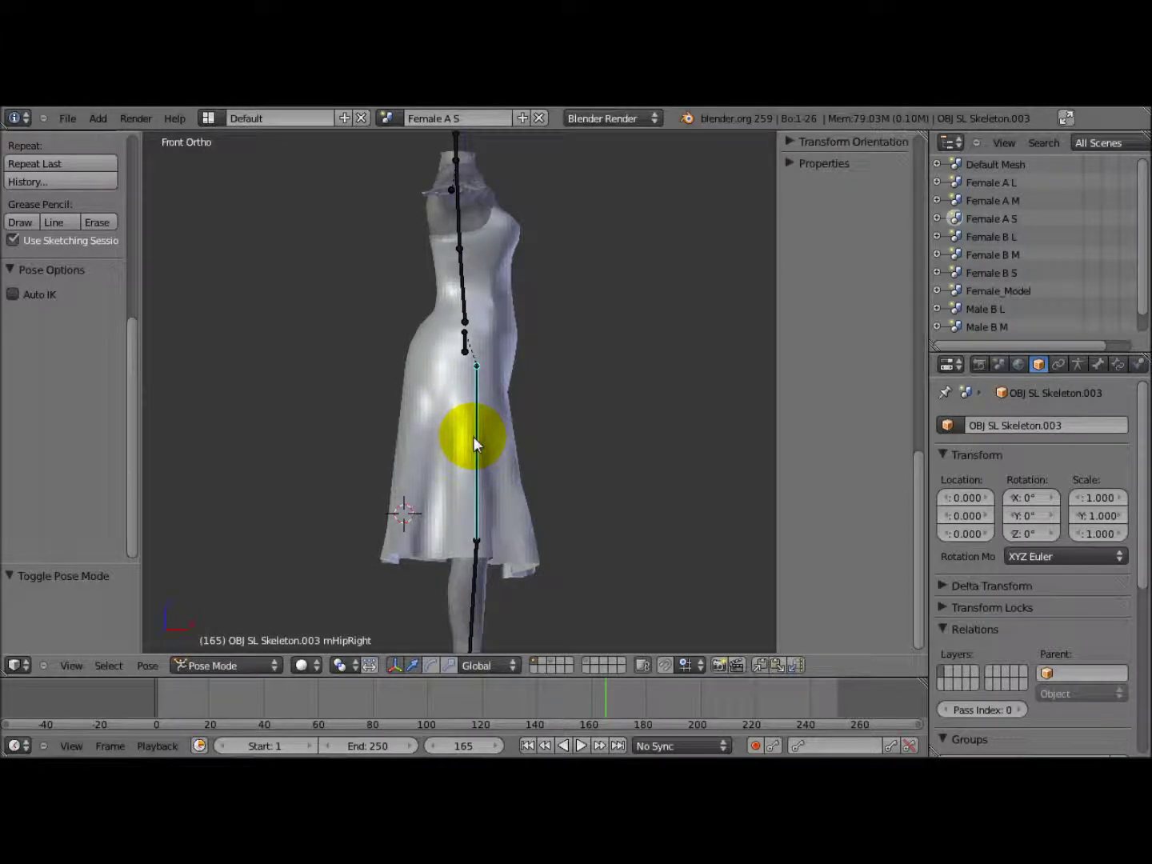
Test the dress's deformation by swinging the mHipRight bone outward about 49 degrees, cancel the rotation and return to Object Mode.
middle_click_drag(477, 404, 379, 432)
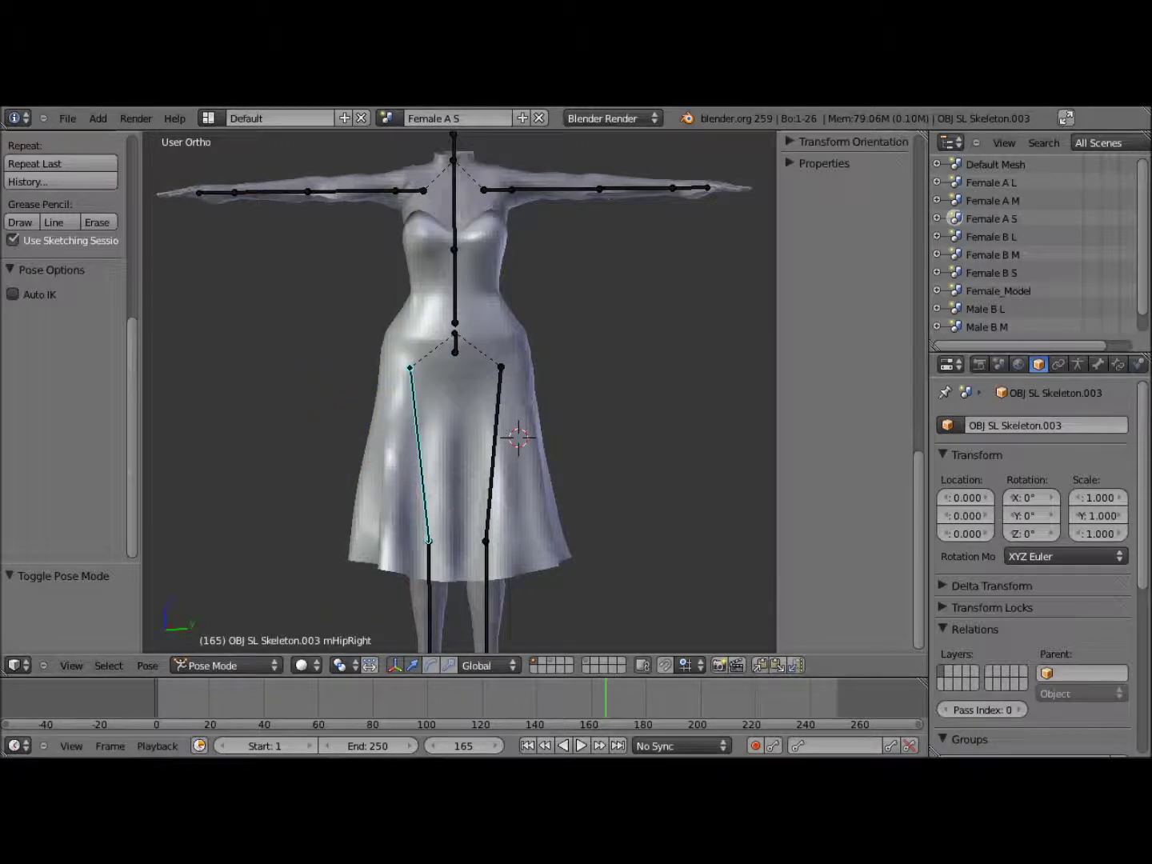
key("r")
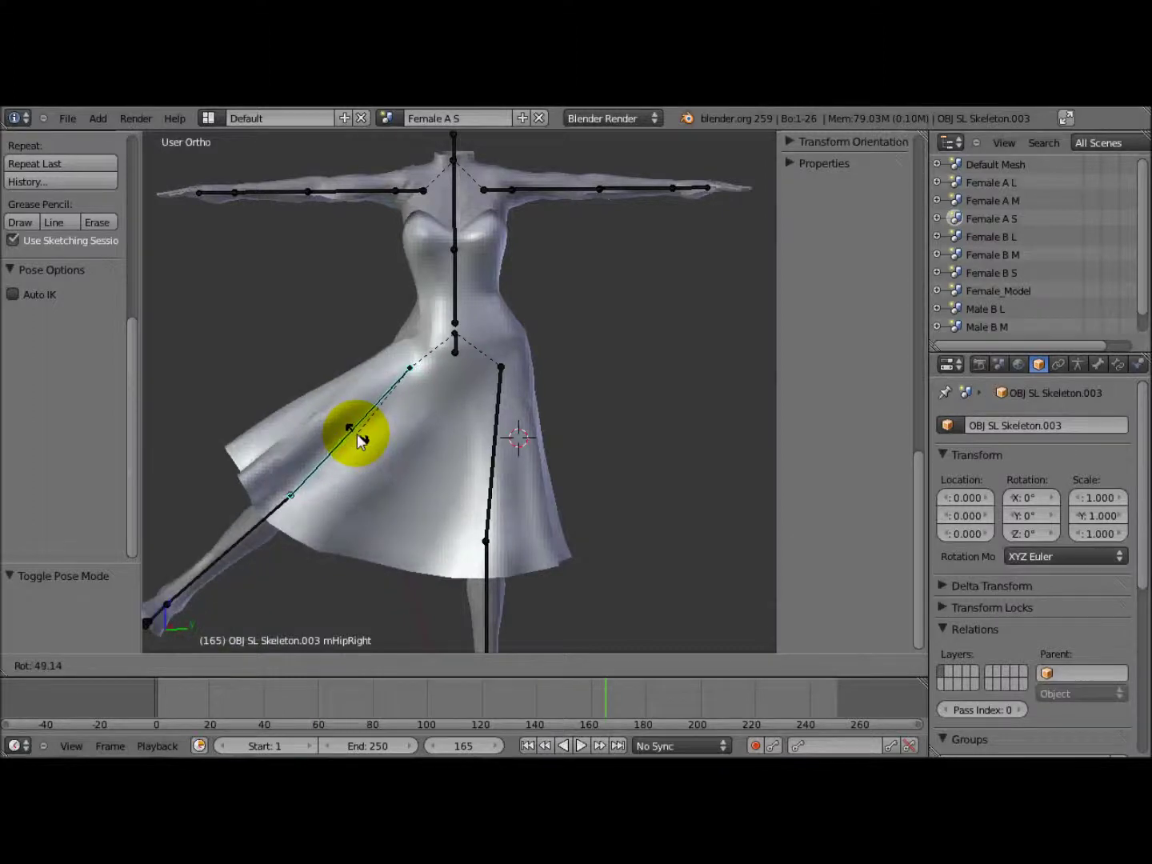
right_click(429, 457)
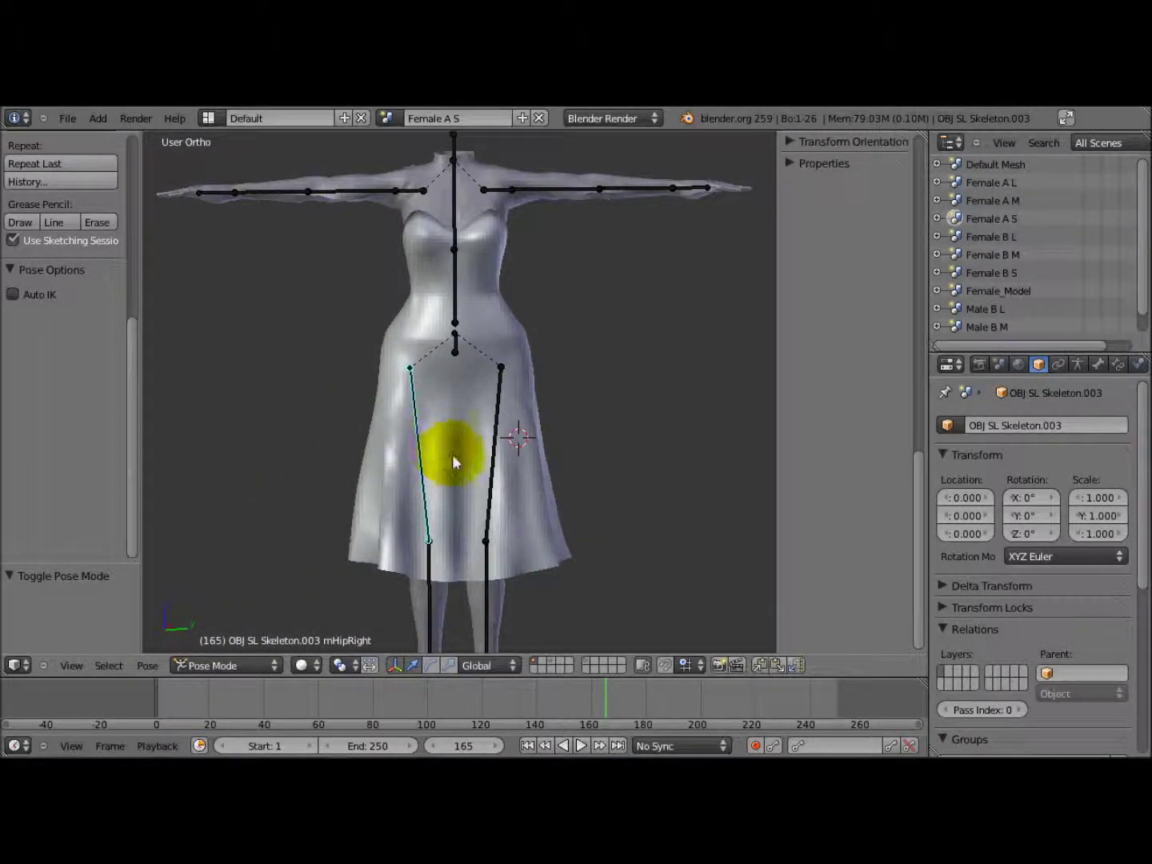
middle_click_drag(450, 504, 461, 550)
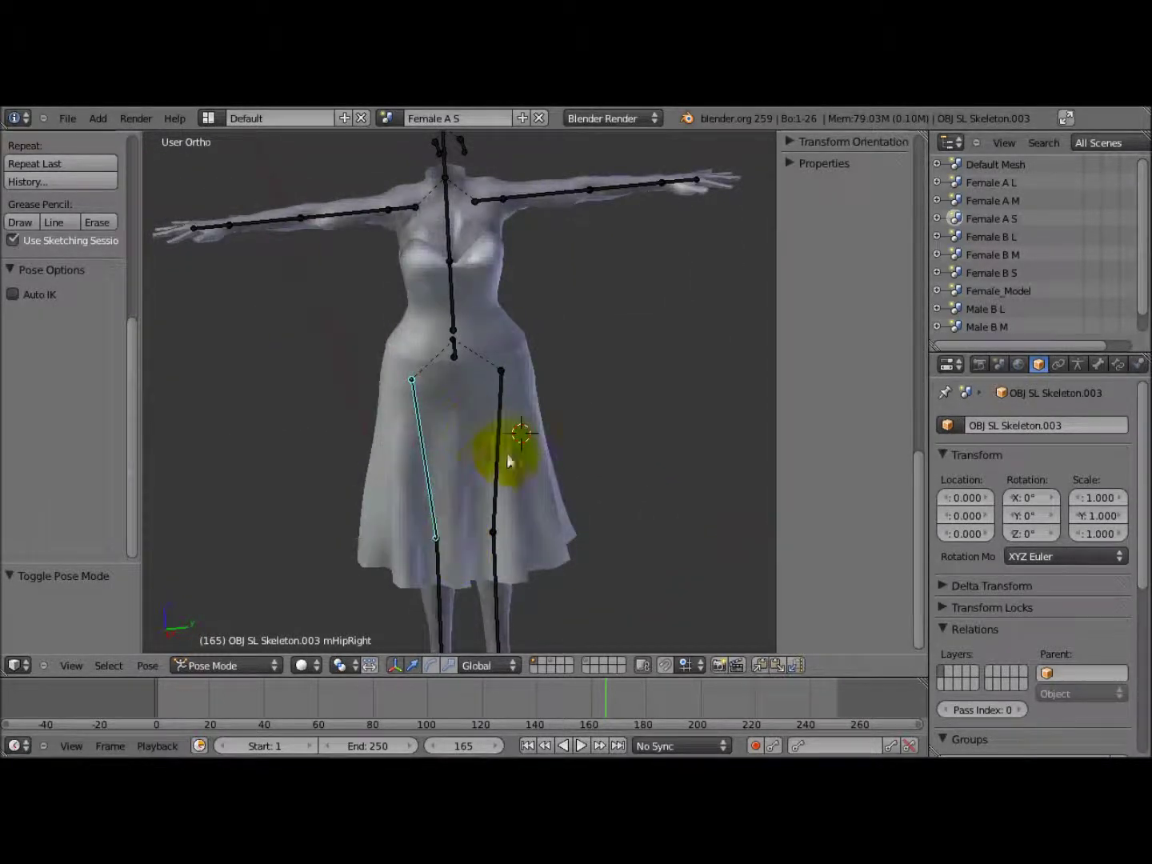
mouse_move(466, 445)
middle_mouse_down()
mouse_move(485, 440)
mouse_move(517, 389)
mouse_move(461, 390)
mouse_move(448, 443)
middle_mouse_up()
left_click(272, 664)
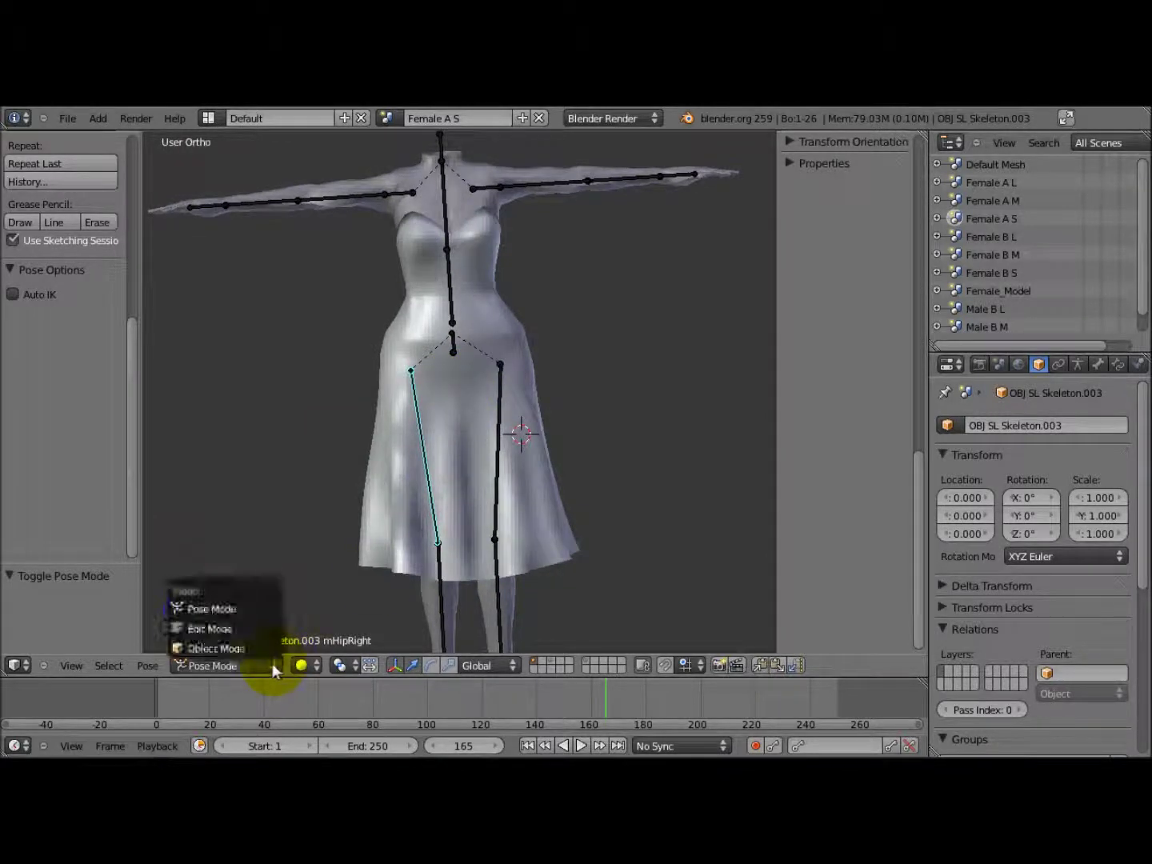
left_click(268, 648)
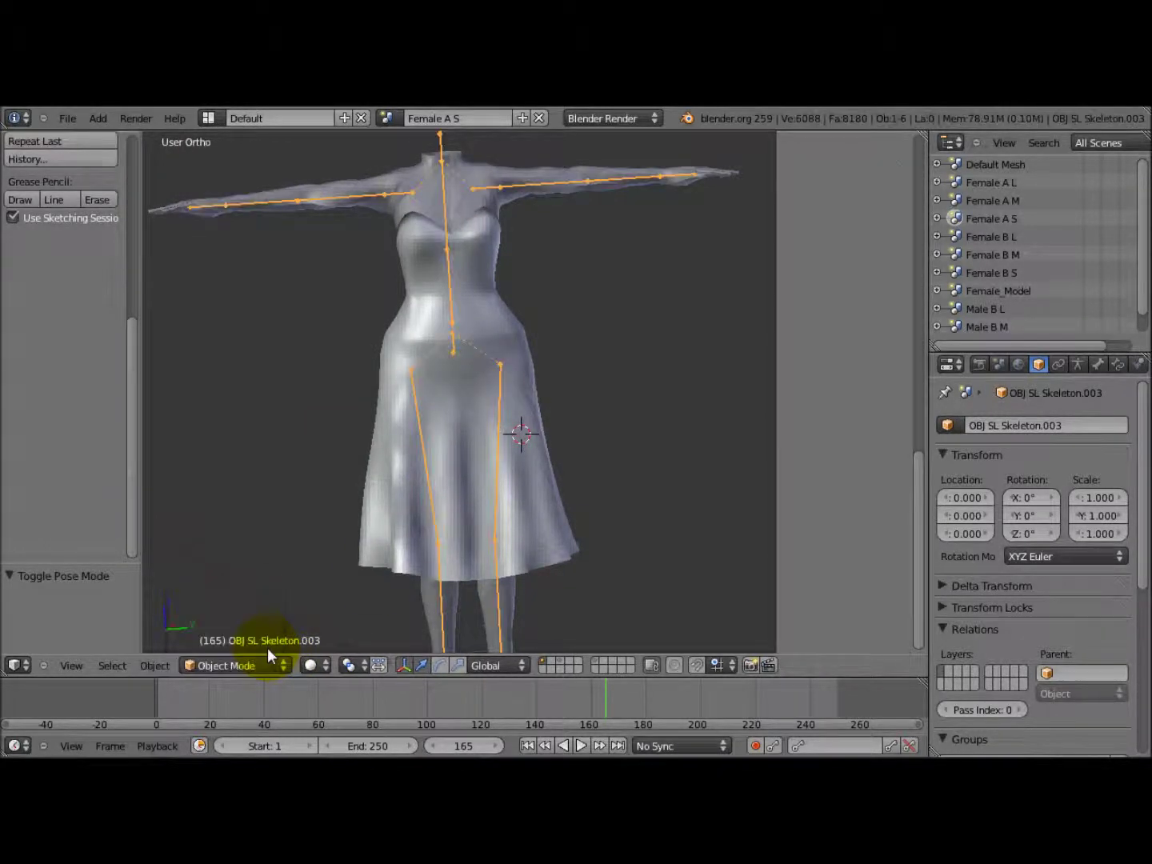
Enter Edit Mode on the dress and select only its linked inner layer.
mouse_move(372, 527)
middle_mouse_down()
mouse_move(420, 472)
mouse_move(424, 304)
mouse_move(399, 515)
mouse_move(457, 491)
mouse_move(571, 493)
mouse_move(576, 517)
mouse_move(515, 515)
mouse_move(483, 494)
middle_mouse_up()
right_click(482, 489)
key("n")
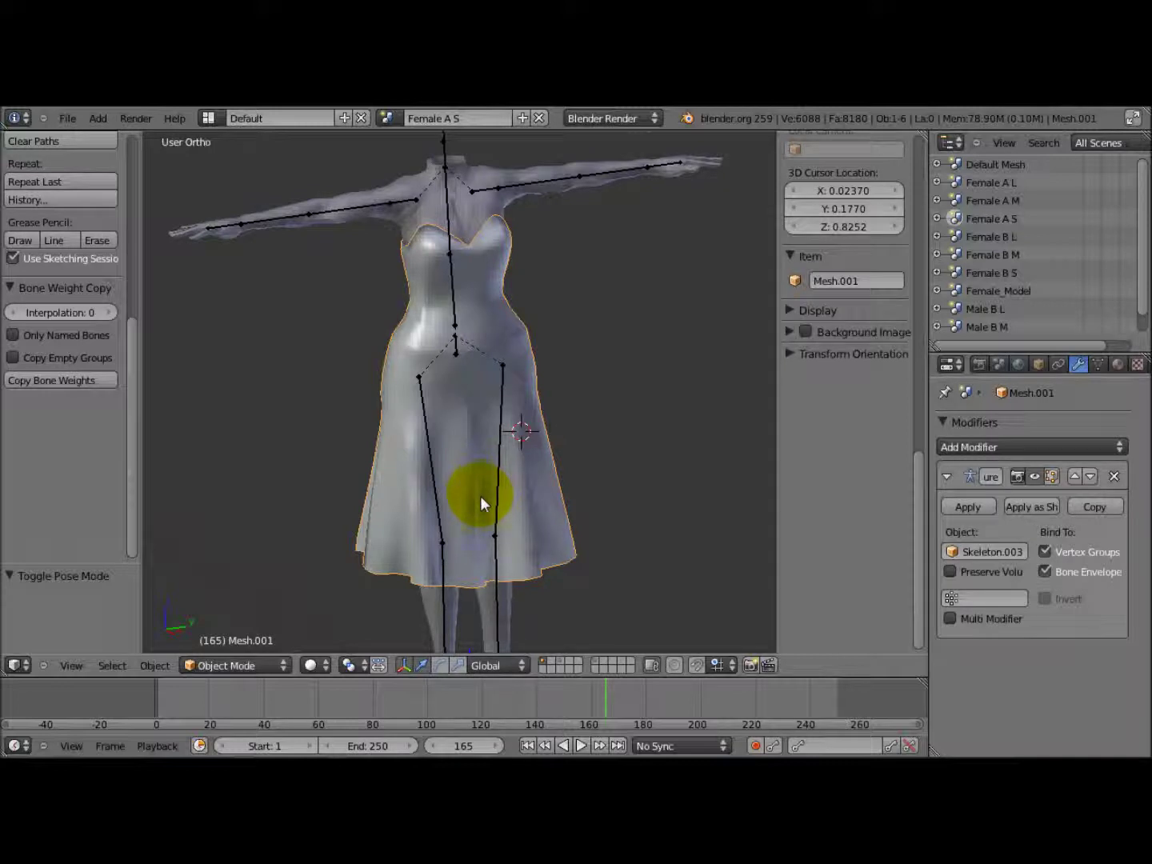
left_click(275, 663)
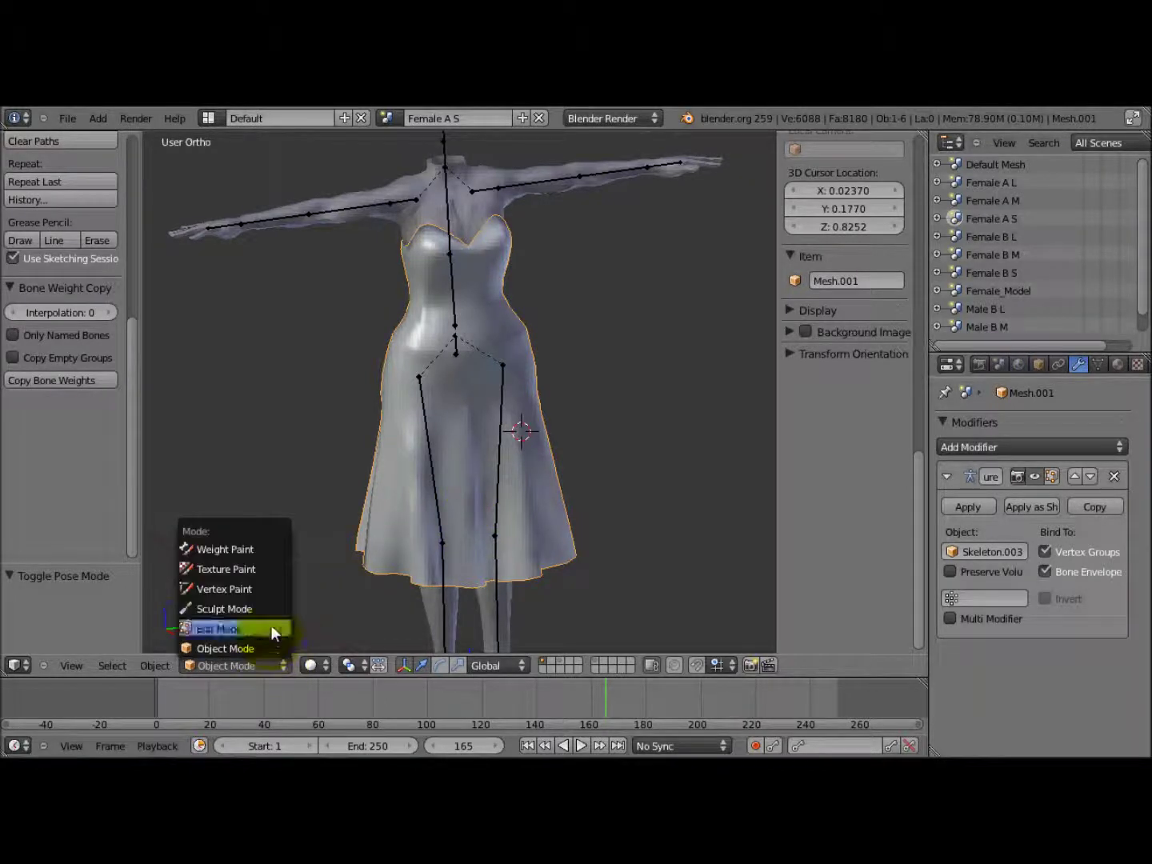
left_click(270, 629)
middle_click_drag(423, 467, 441, 398)
key("a")
middle_click_drag(415, 447, 385, 561)
key("l")
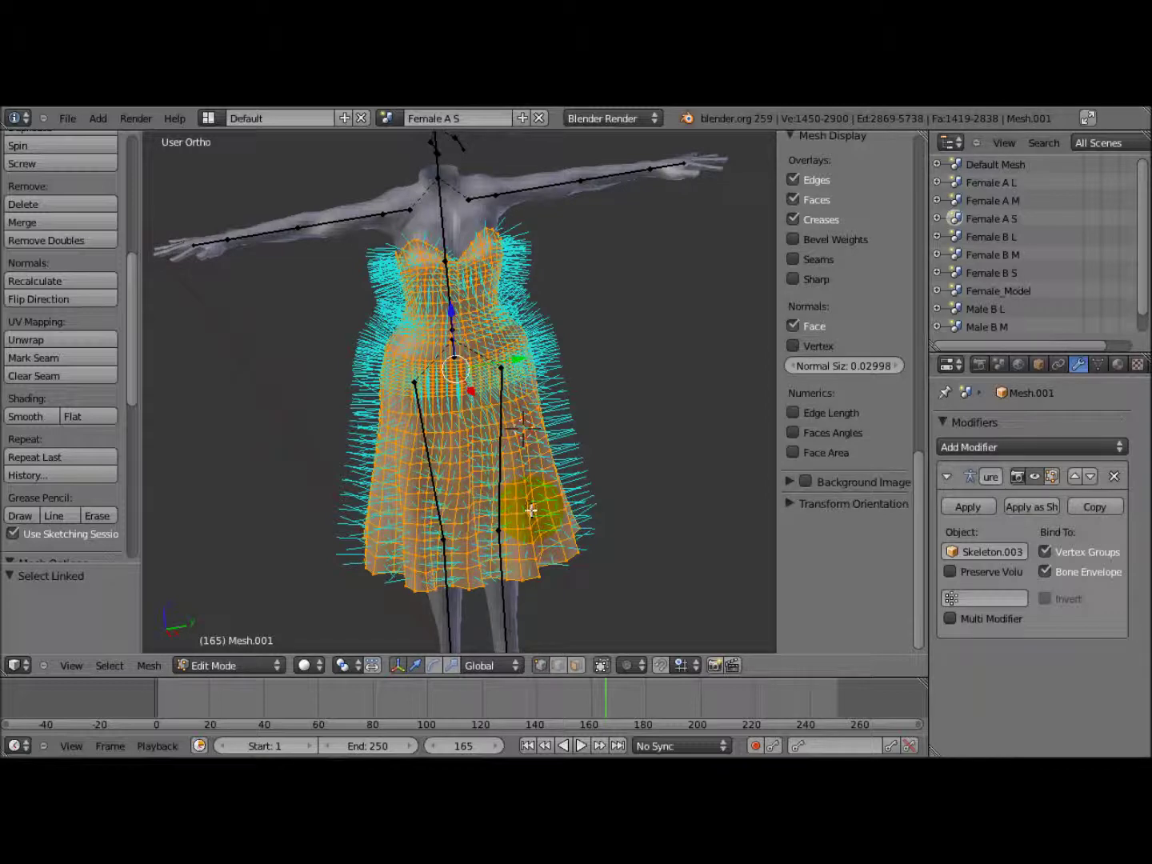
key("g")
key("y")
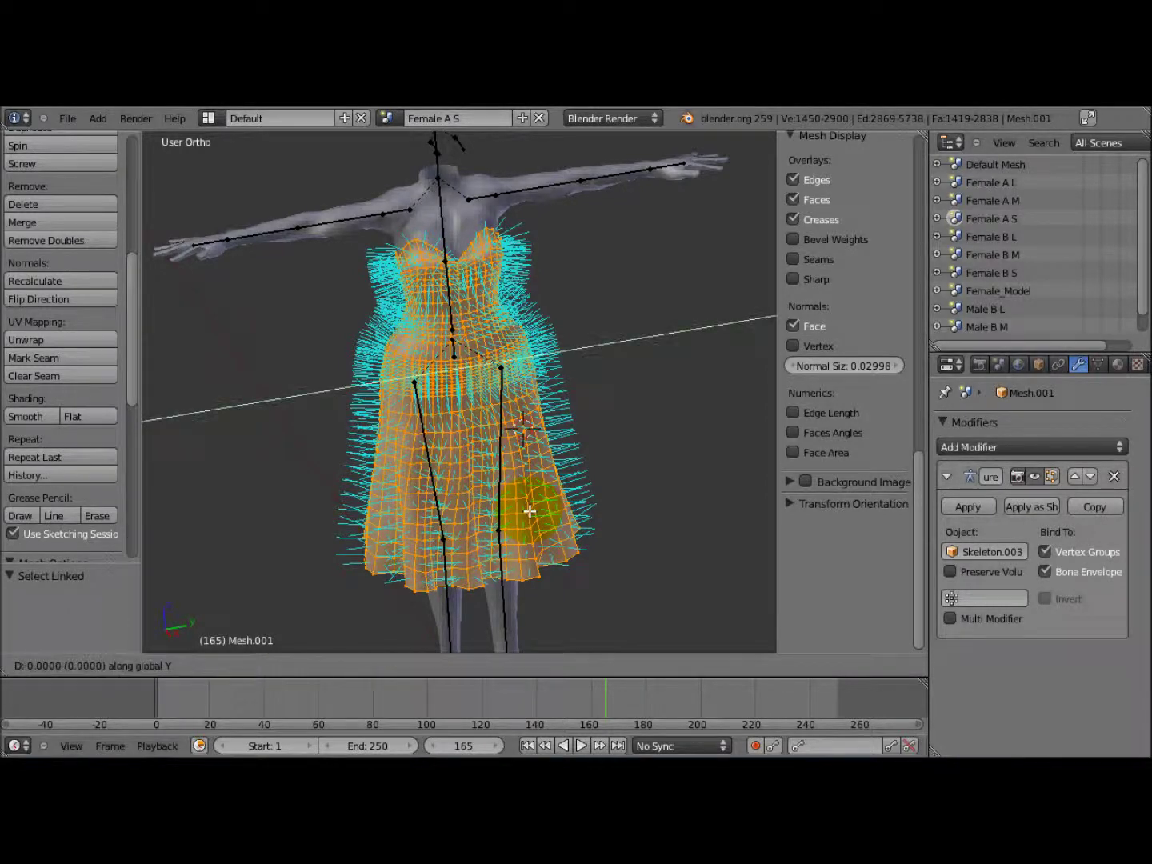
key("1")
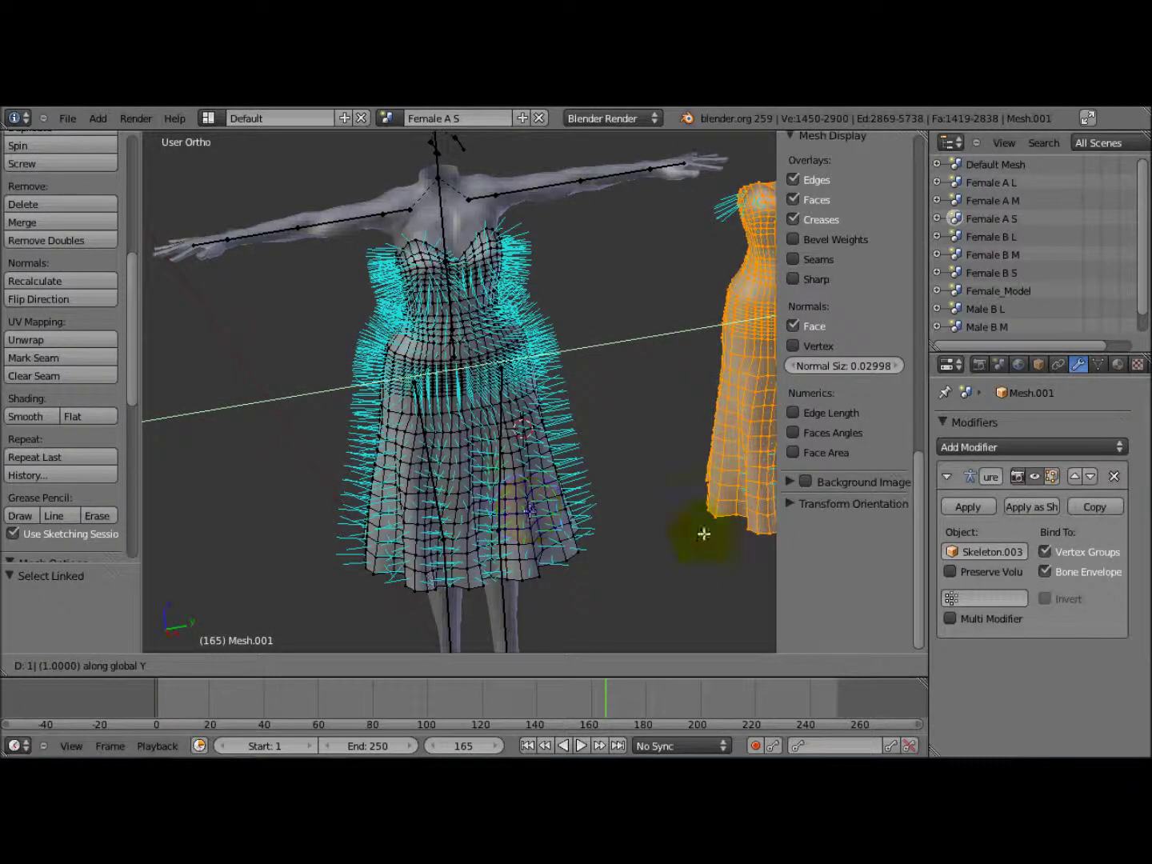
key("z")
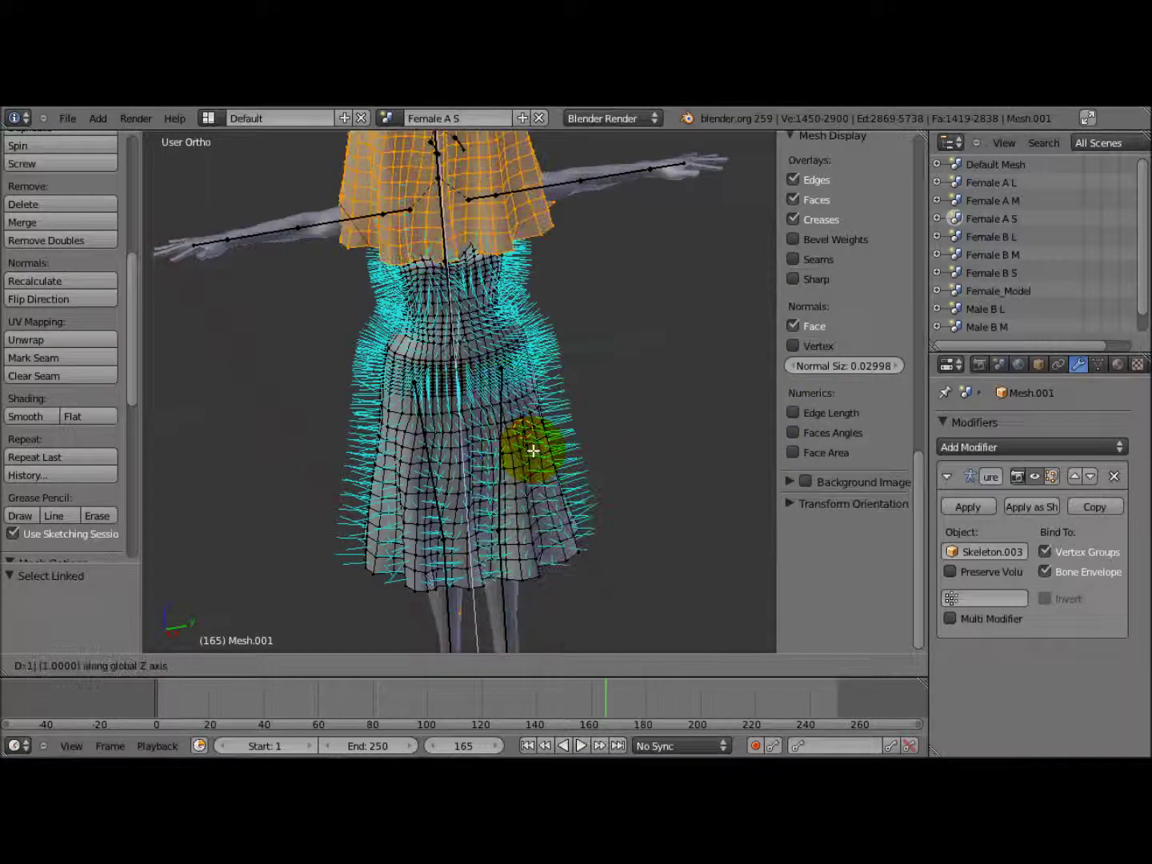
key("Escape")
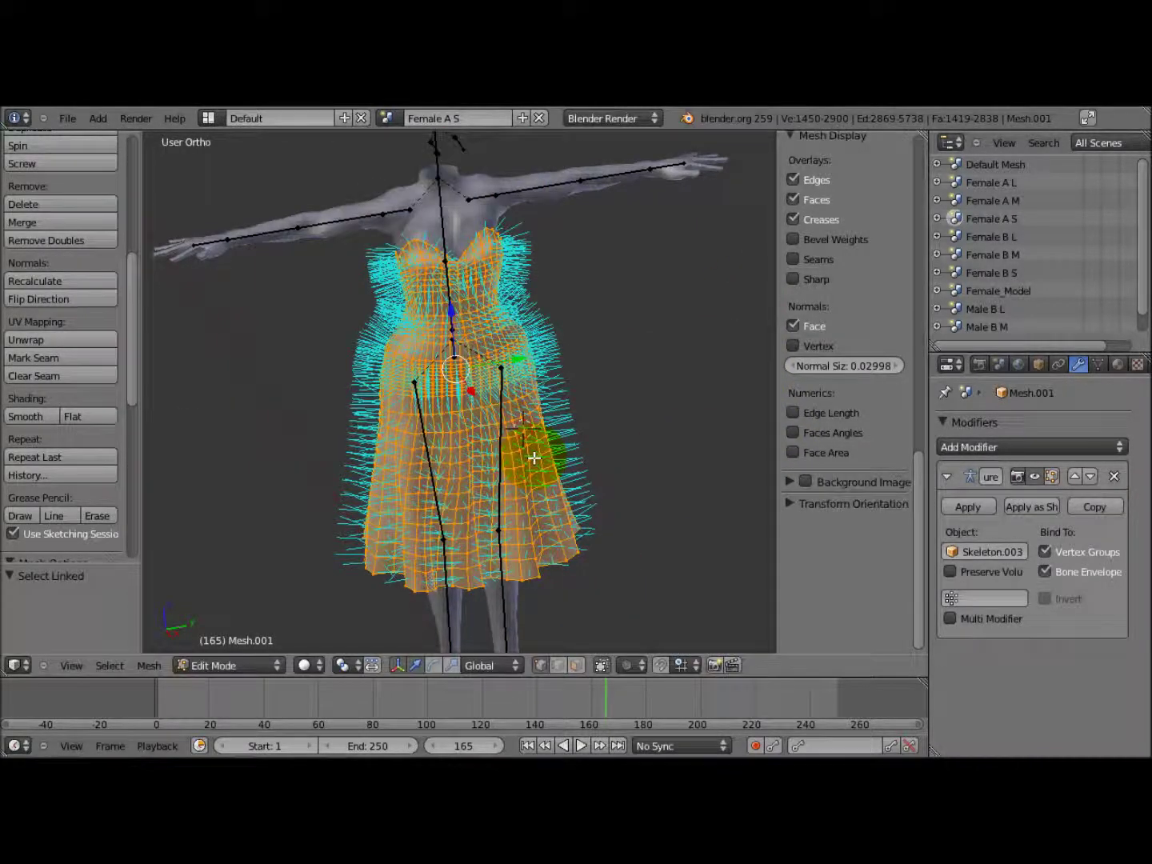
Move the selected inner layer 1 unit along the global Y axis, away from the outer dress.
key("g")
key("y")
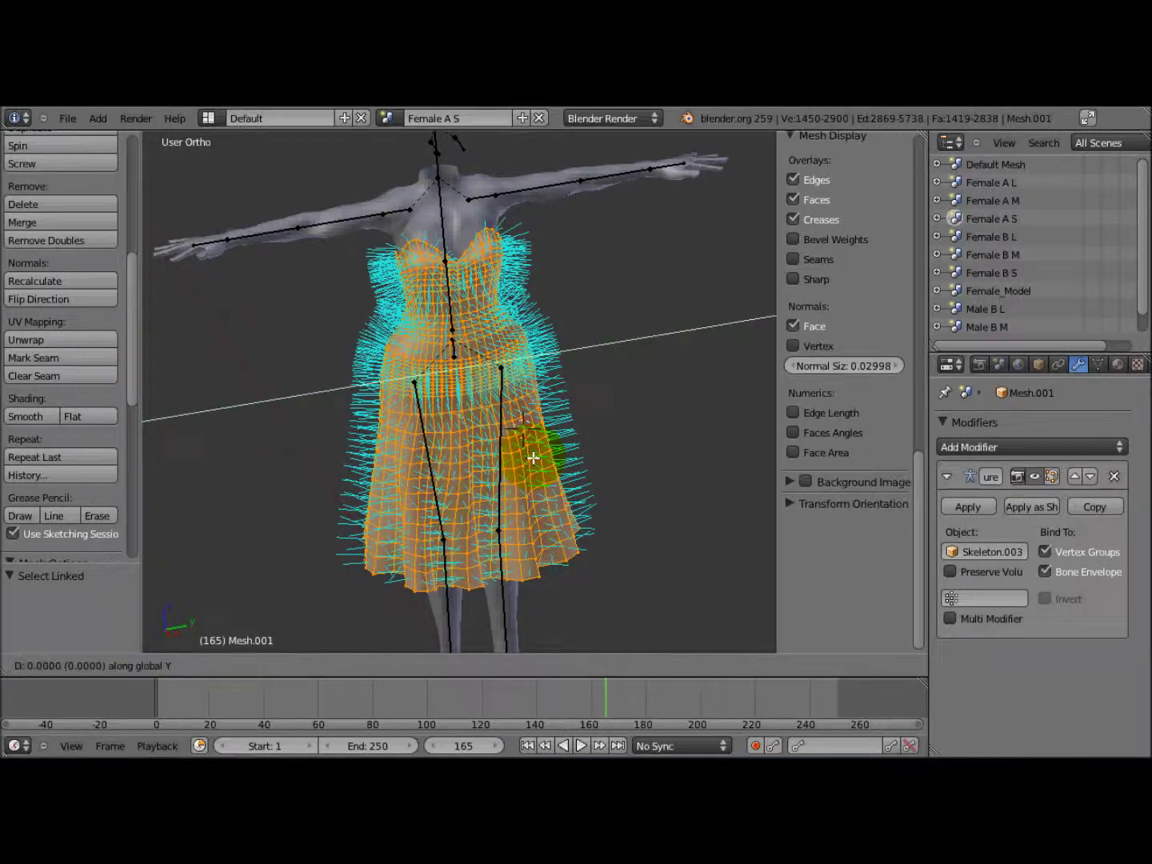
key("1")
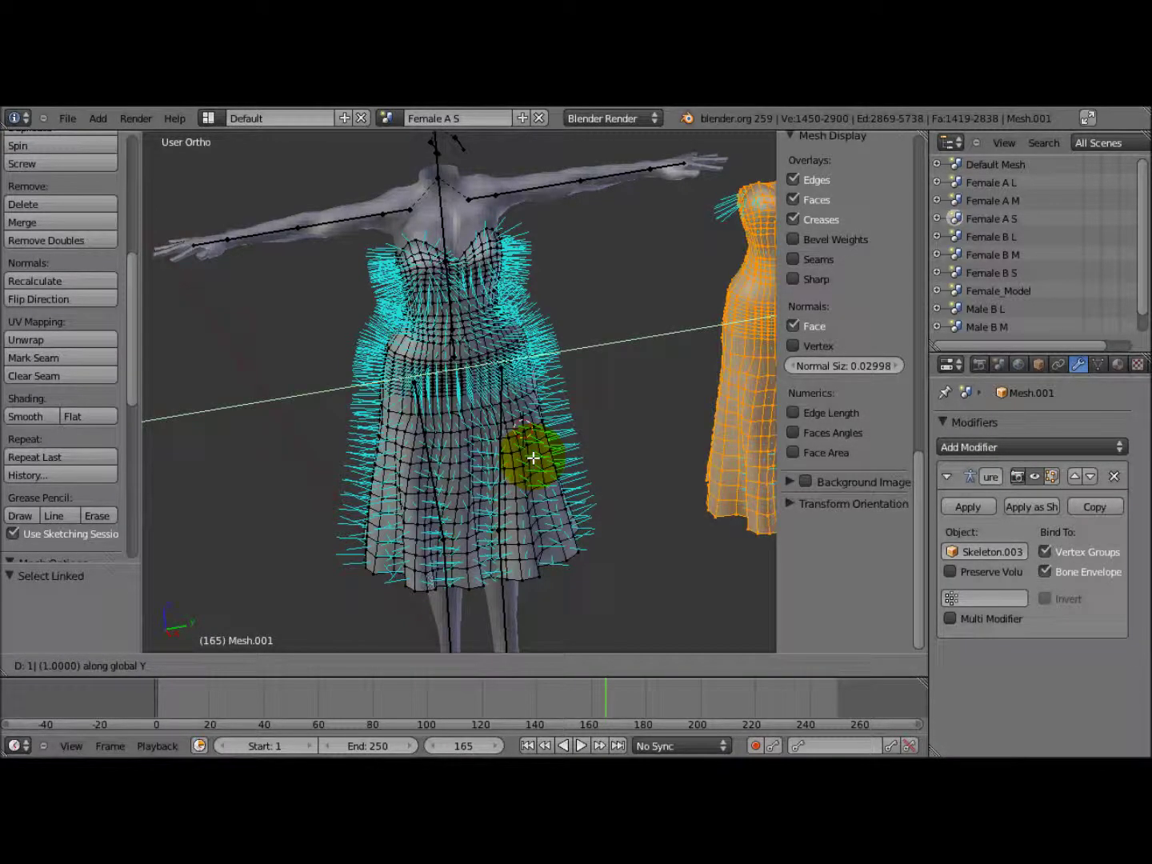
key("Return")
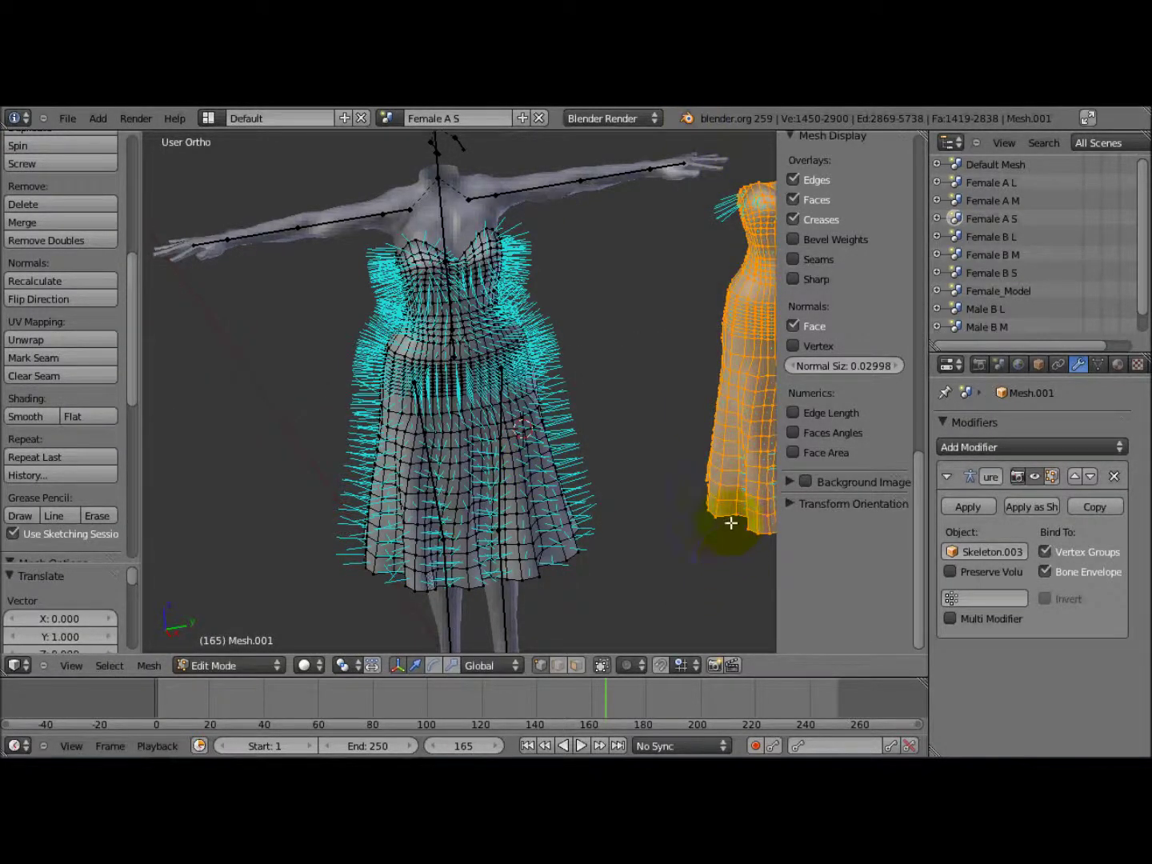
Deselect the inner layer's skirt with circle selection in the Right Ortho view, keeping only its bodice and hip area selected.
scroll(731, 521, "down", 2)
mouse_move(708, 434)
middle_mouse_down()
mouse_move(745, 424)
mouse_move(722, 439)
middle_mouse_up()
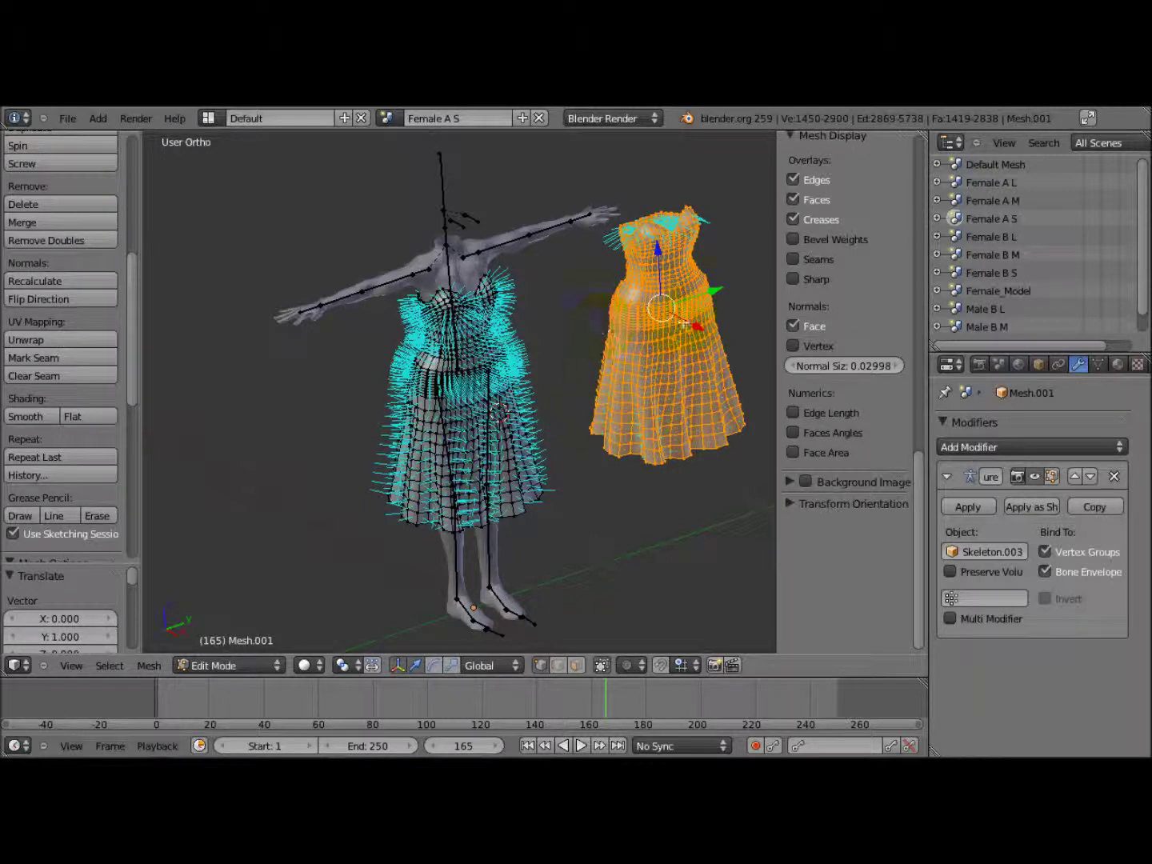
middle_click_drag(678, 408, 621, 420)
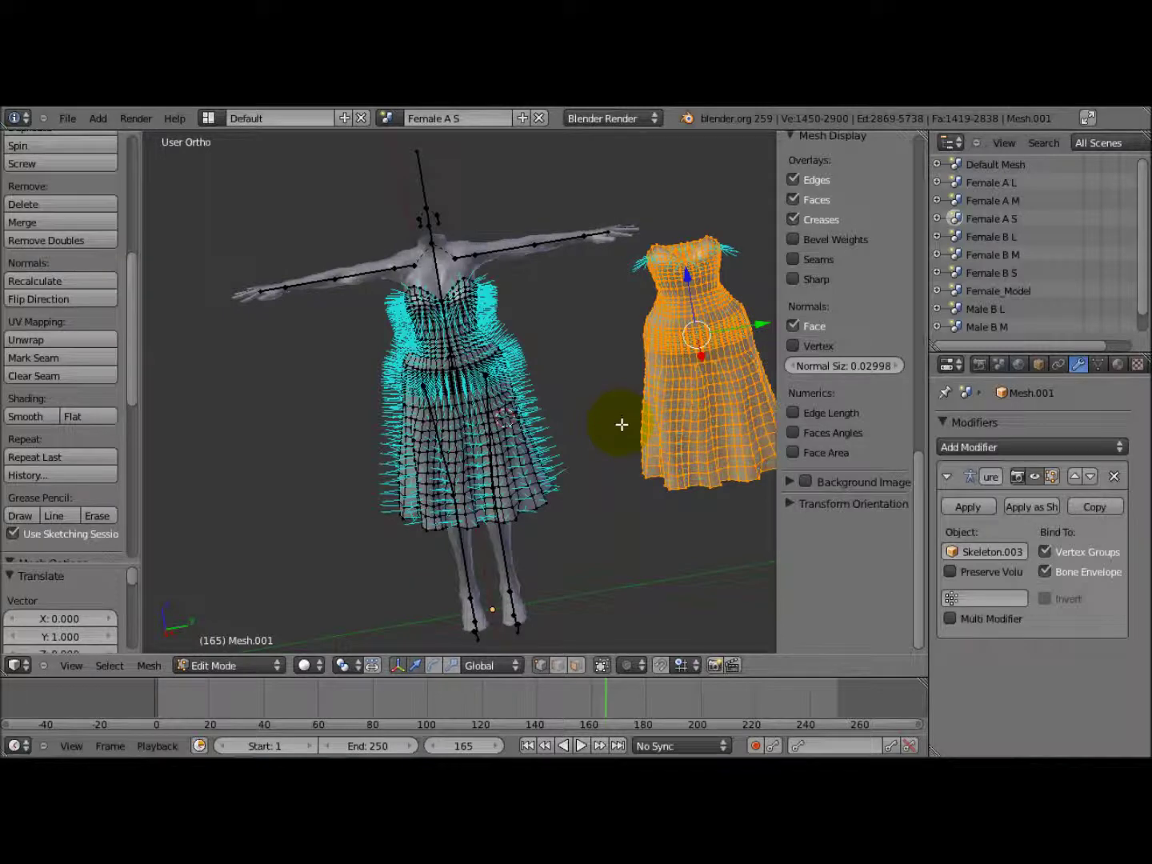
scroll(622, 425, "down", 2)
middle_click_drag(662, 406, 635, 475)
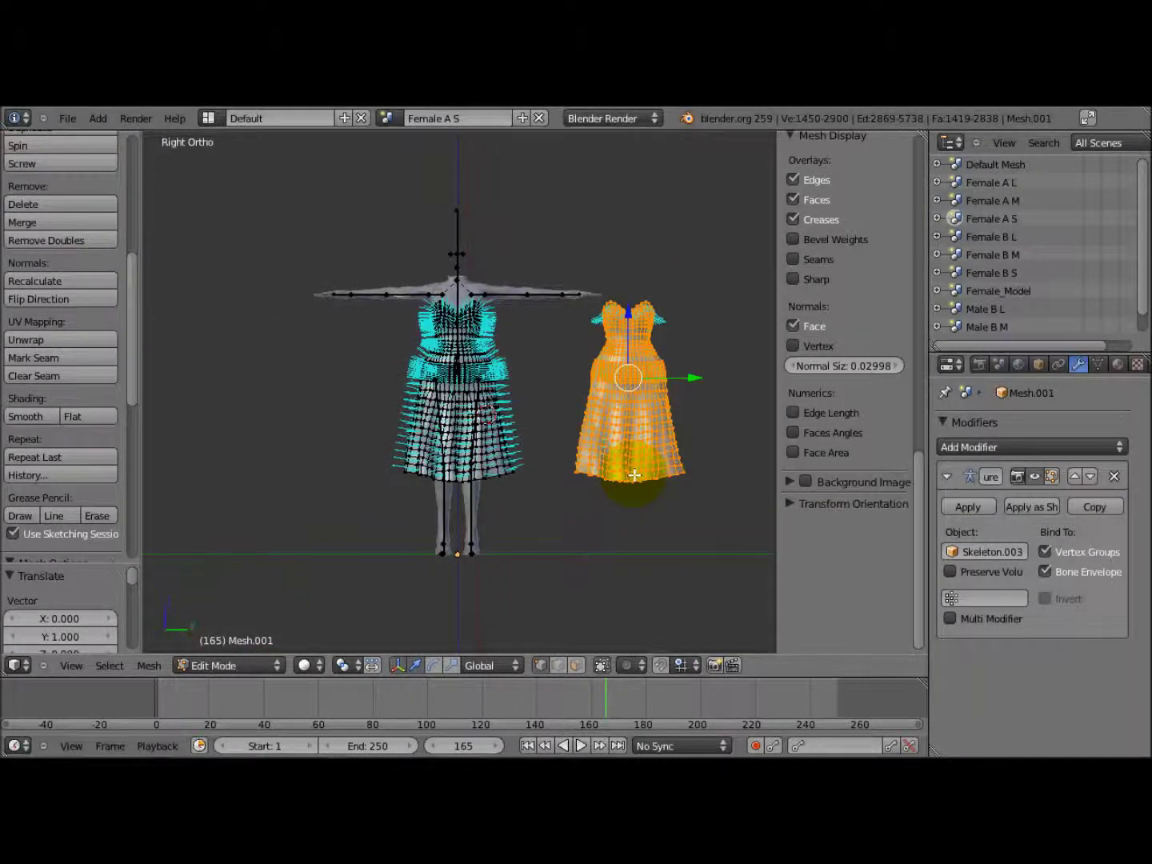
key("KP_Decimal")
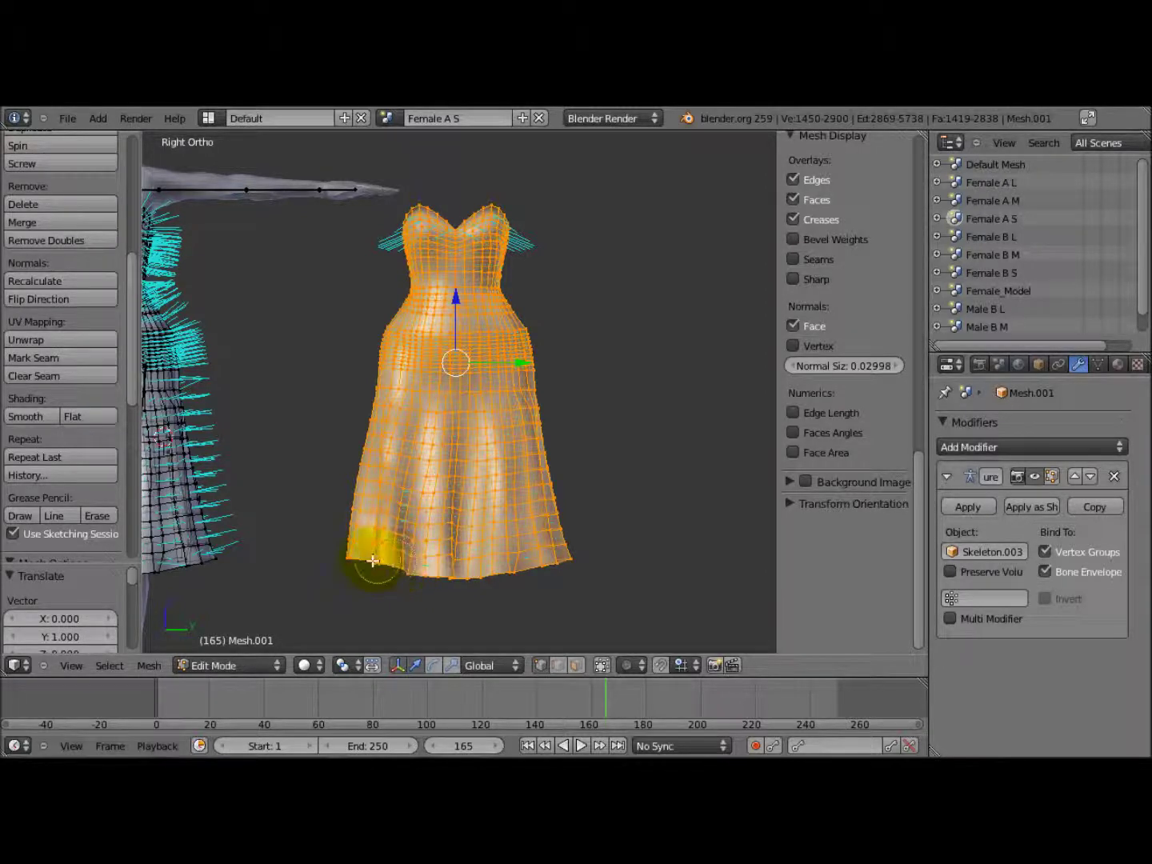
mouse_move(399, 555)
middle_mouse_down()
mouse_move(343, 551)
mouse_move(495, 573)
mouse_move(589, 544)
mouse_move(362, 535)
mouse_move(363, 504)
mouse_move(434, 514)
mouse_move(545, 503)
mouse_move(559, 514)
mouse_move(520, 543)
mouse_move(393, 530)
mouse_move(364, 481)
mouse_move(364, 469)
mouse_move(557, 465)
mouse_move(389, 480)
mouse_move(371, 432)
mouse_move(378, 405)
mouse_move(536, 407)
mouse_move(359, 405)
mouse_move(389, 455)
mouse_move(516, 451)
mouse_move(544, 443)
mouse_move(355, 435)
middle_mouse_up()
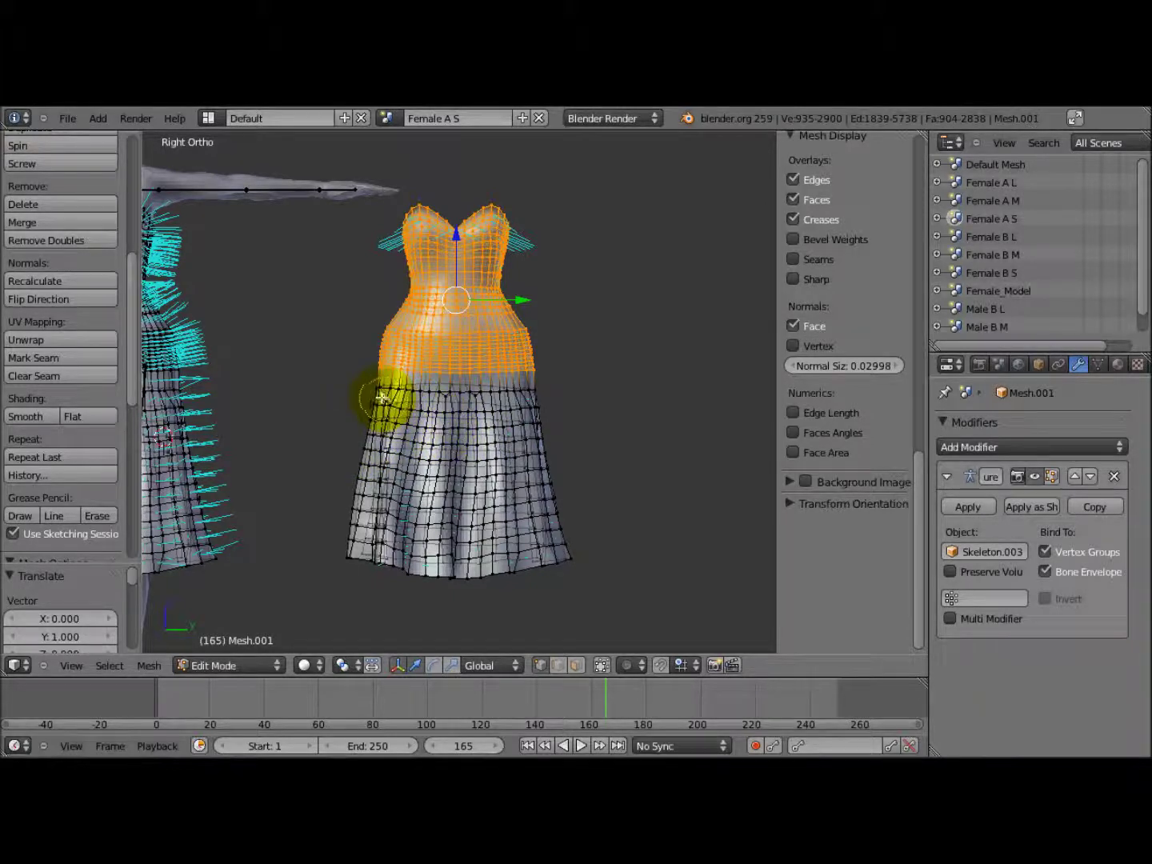
middle_click_drag(388, 391, 466, 398)
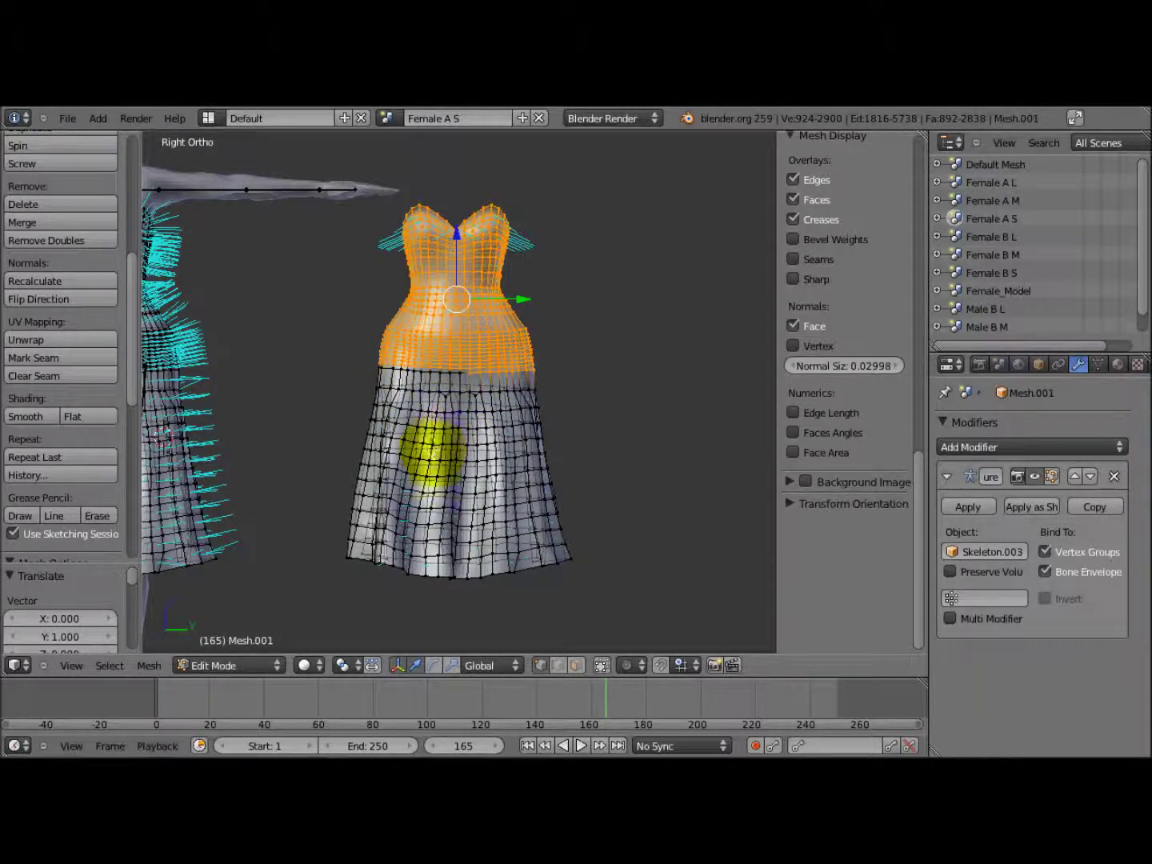
Even out the lower border of the selection at hip level by deselecting the horizontal edge loops along its uneven boundary.
scroll(437, 515, "up", 5)
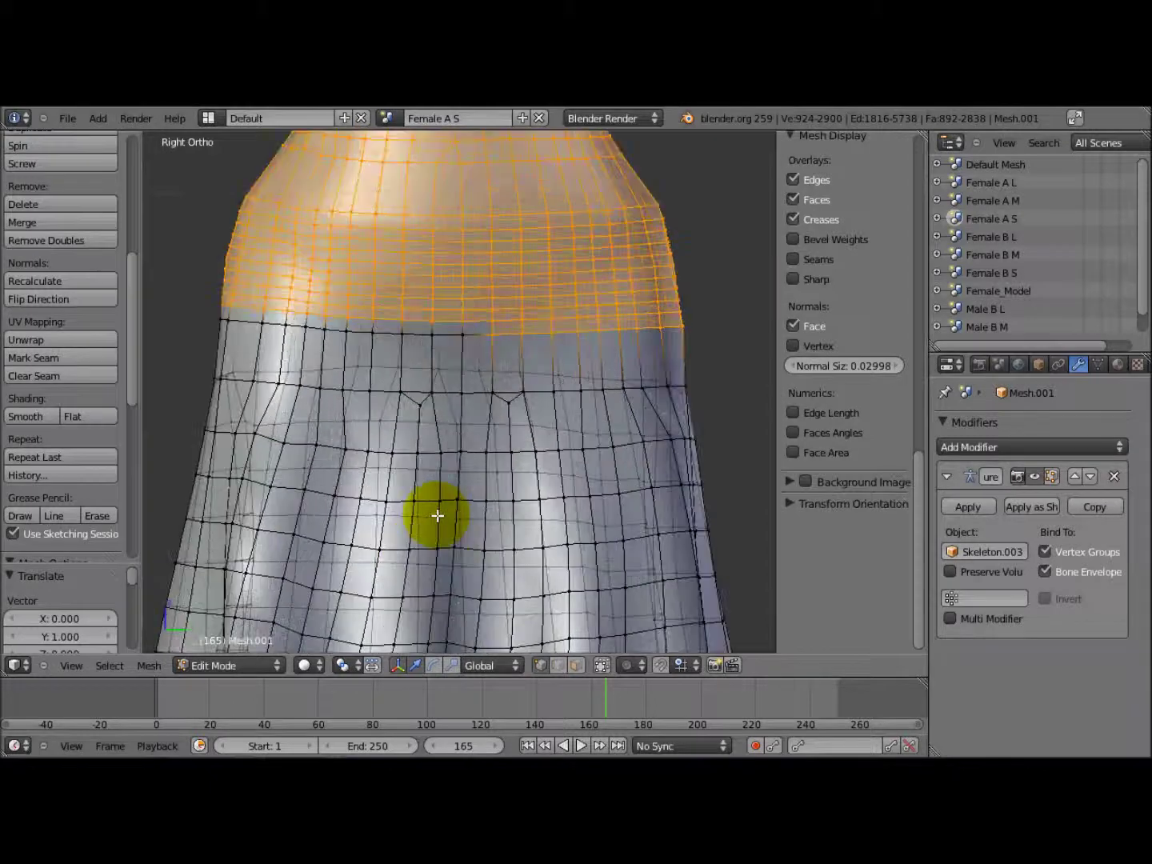
middle_click_drag(429, 432, 437, 443)
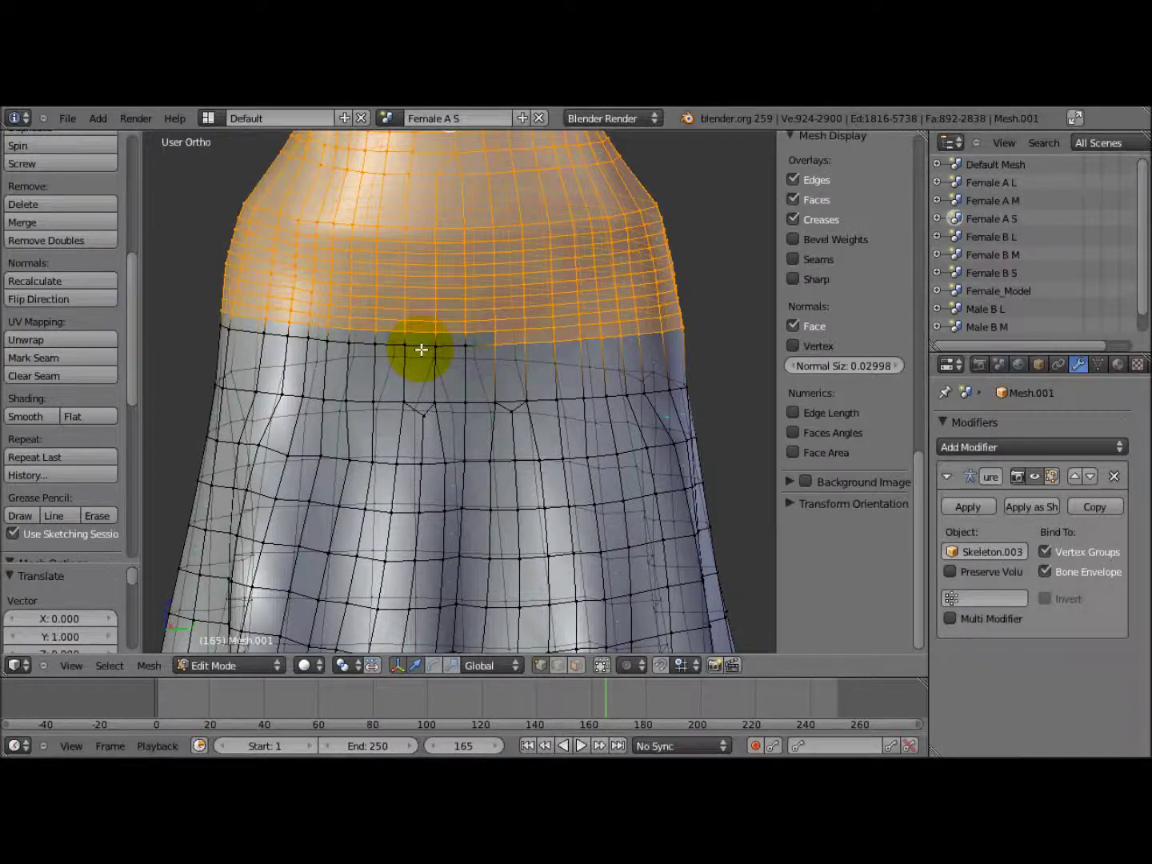
right_click(421, 349, "alt+shift")
right_click(421, 349, "alt+shift")
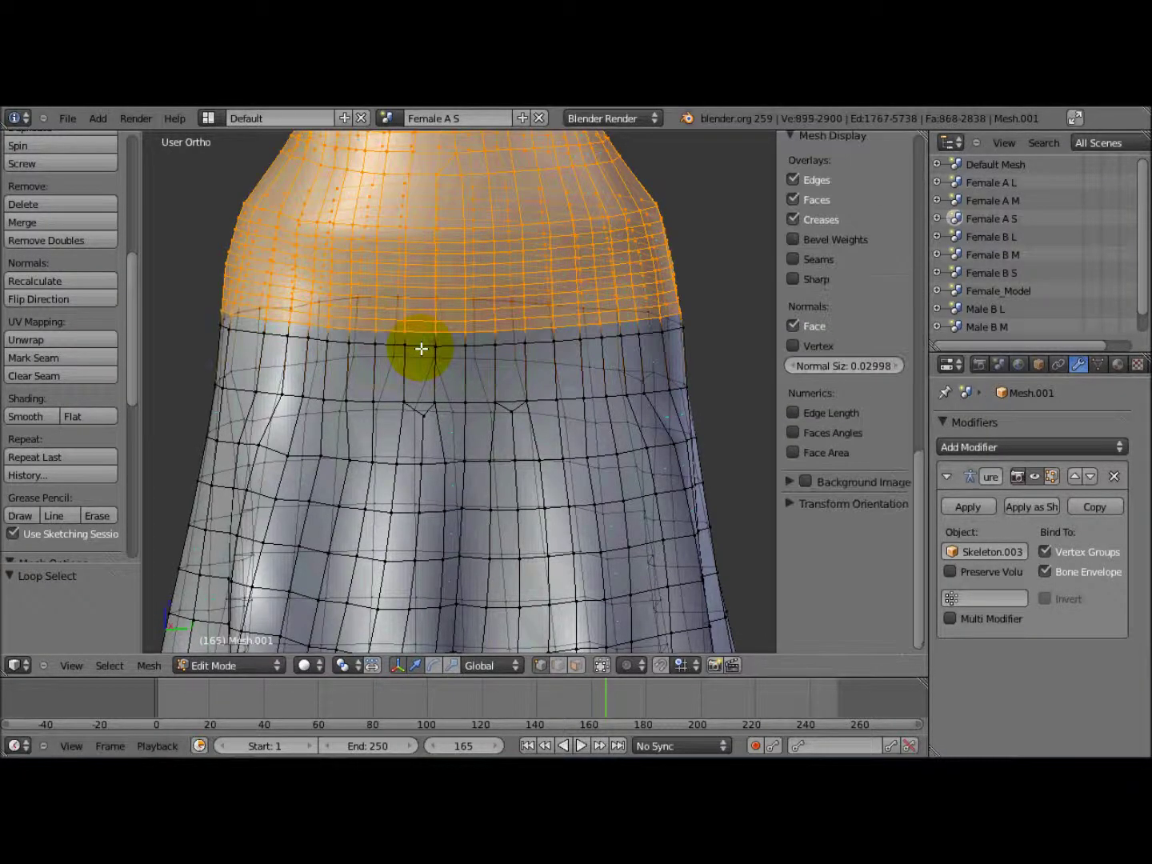
Delete the vertices of the inner layer's selected bodice and hip area, leaving only its skirt.
mouse_move(443, 565)
middle_mouse_down()
mouse_move(453, 493)
mouse_move(465, 555)
mouse_move(462, 539)
middle_mouse_up()
scroll(460, 532, "down", 5)
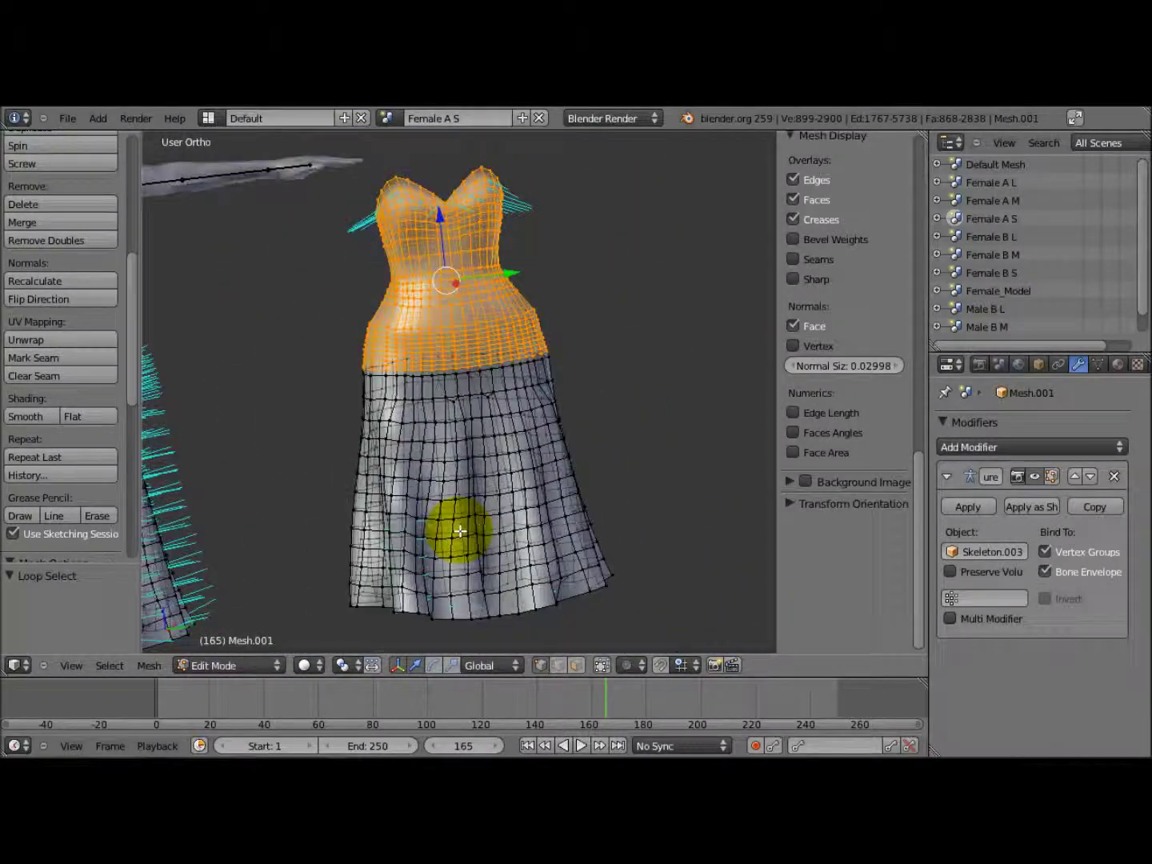
scroll(460, 532, "up", 1)
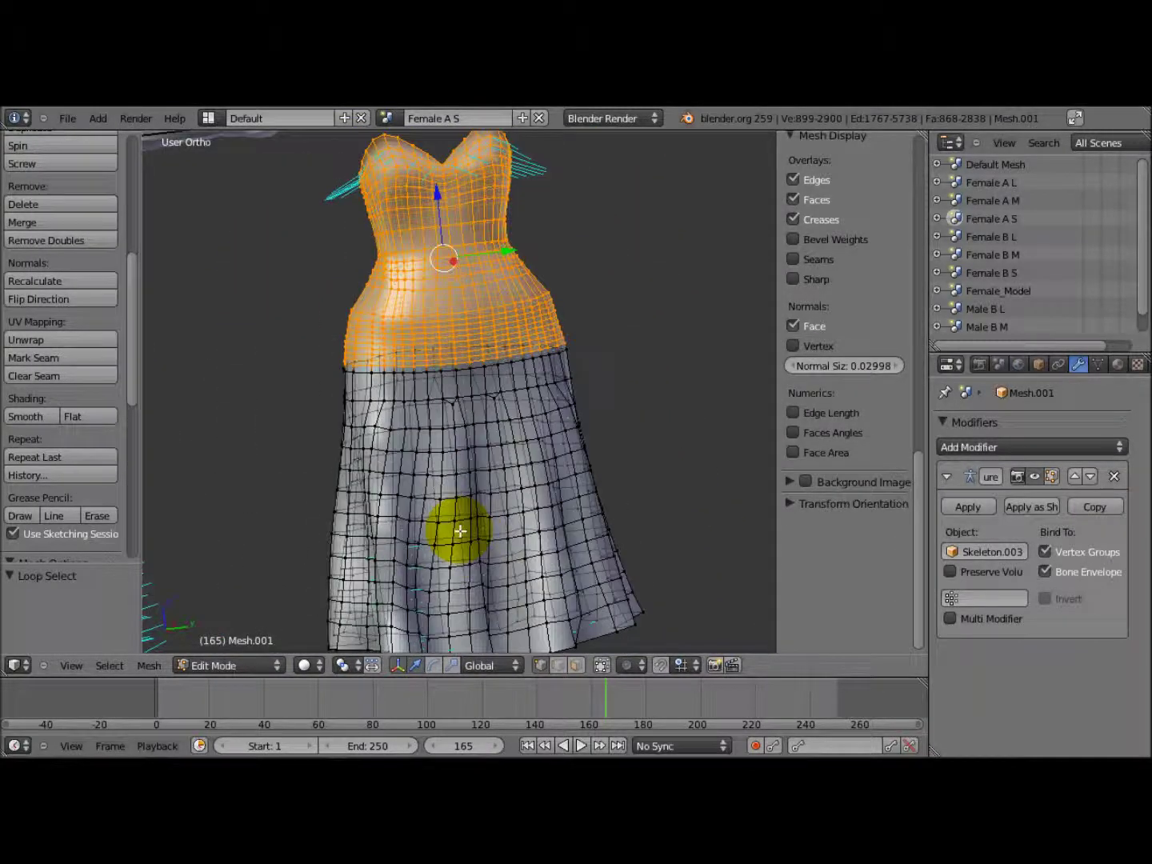
key("x")
left_click(333, 569)
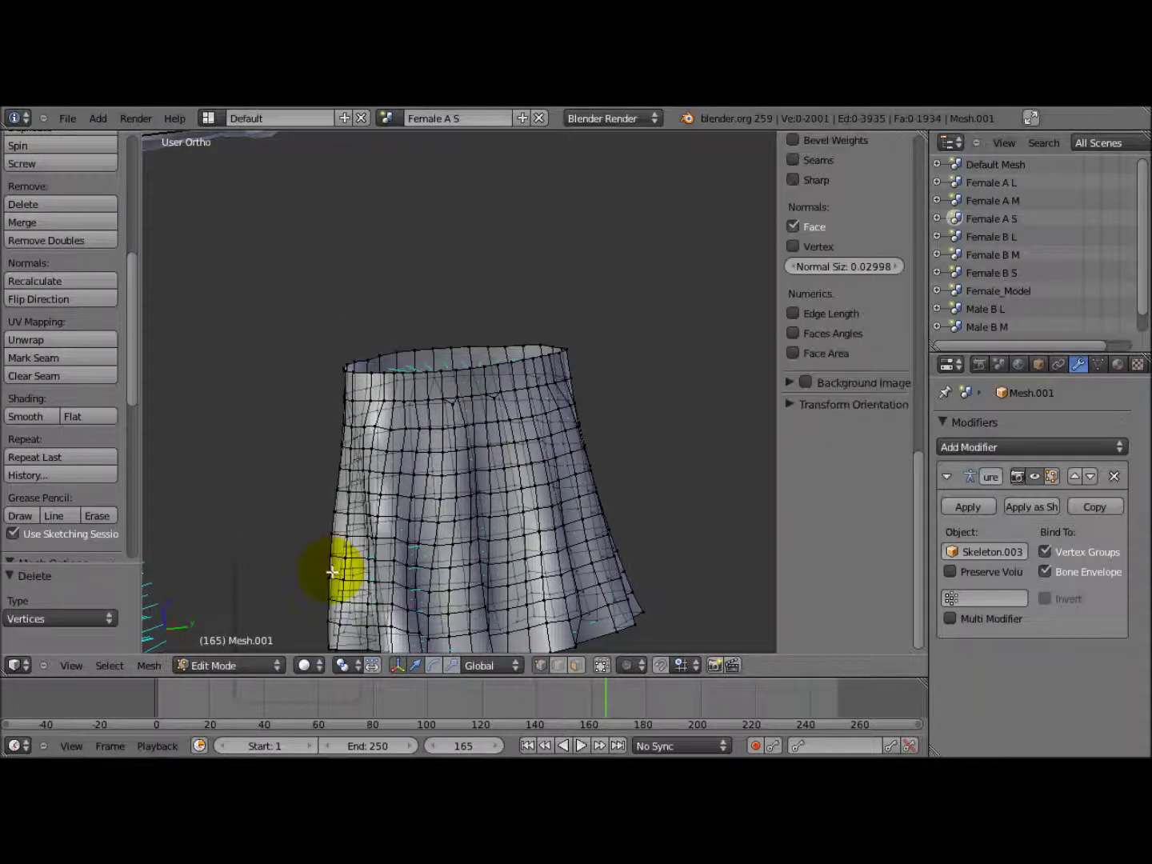
Select all non-manifold border edges of the outer dress and the separate inner skirt.
middle_click_drag(411, 548, 378, 616)
middle_click_drag(432, 489, 452, 435)
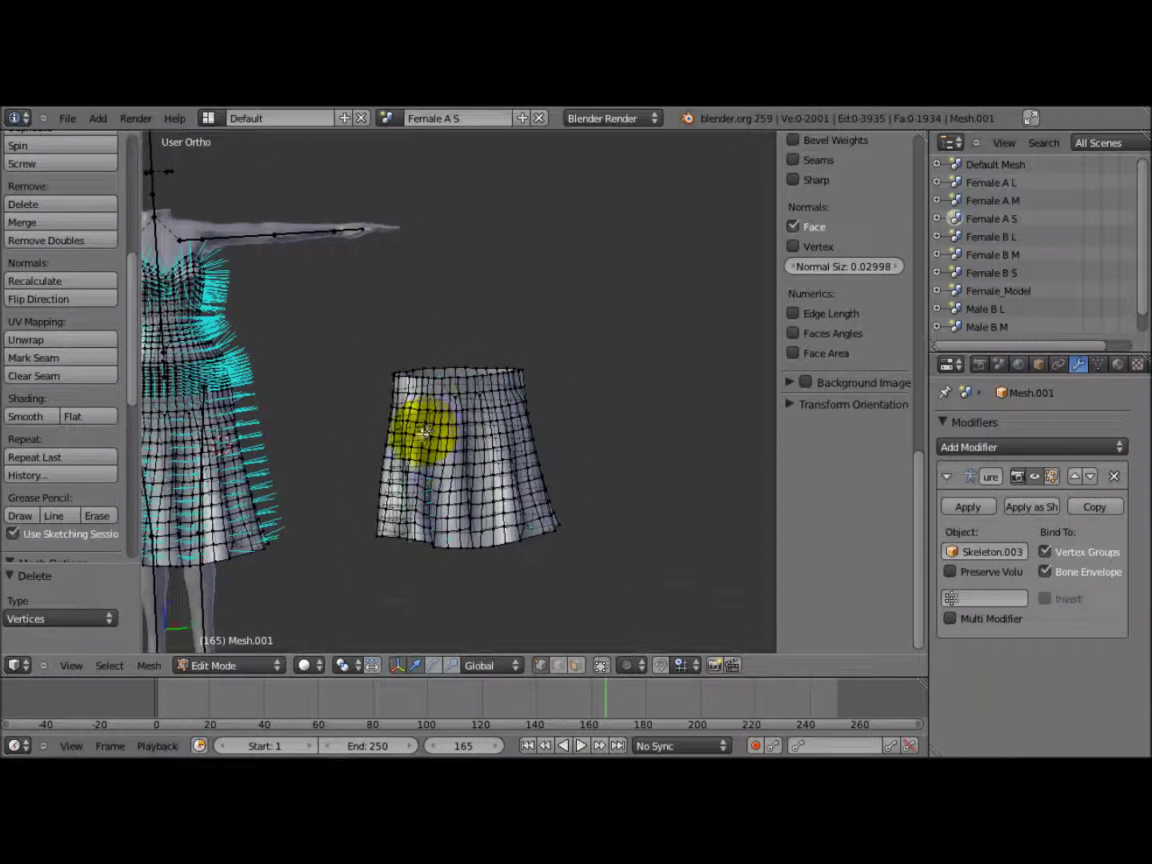
middle_click_drag(186, 432, 368, 428, "shift")
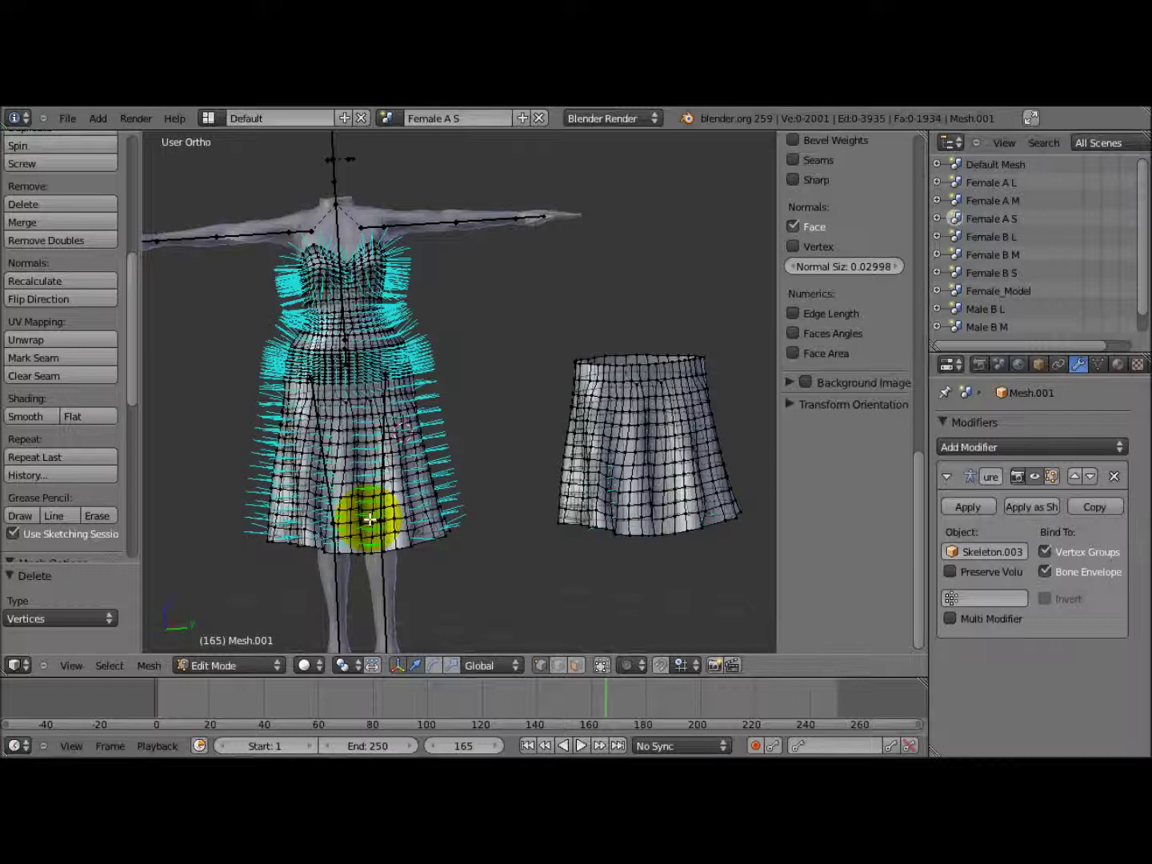
key("ctrl+alt+shift+m")
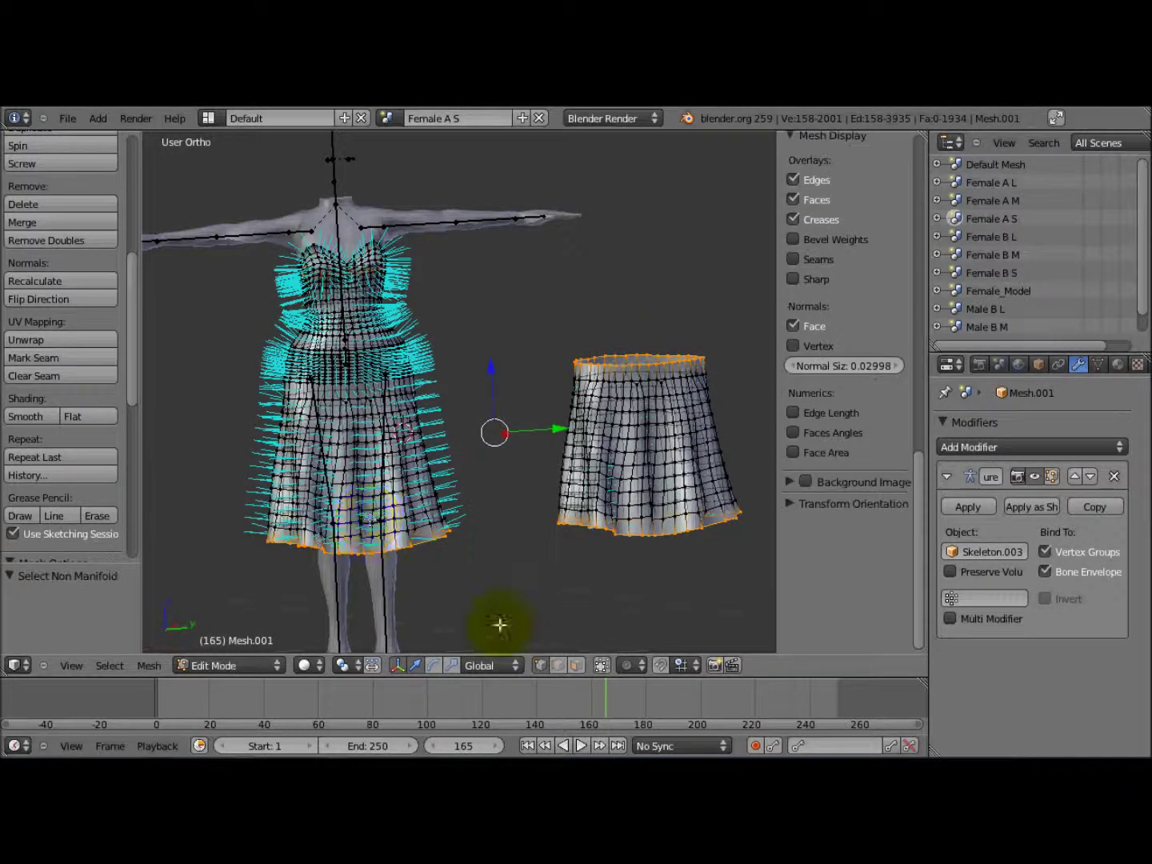
Add the outer dress's neckline edge loop to the selected hem and waist borders.
middle_click_drag(363, 459, 399, 489)
middle_click_drag(371, 384, 419, 359)
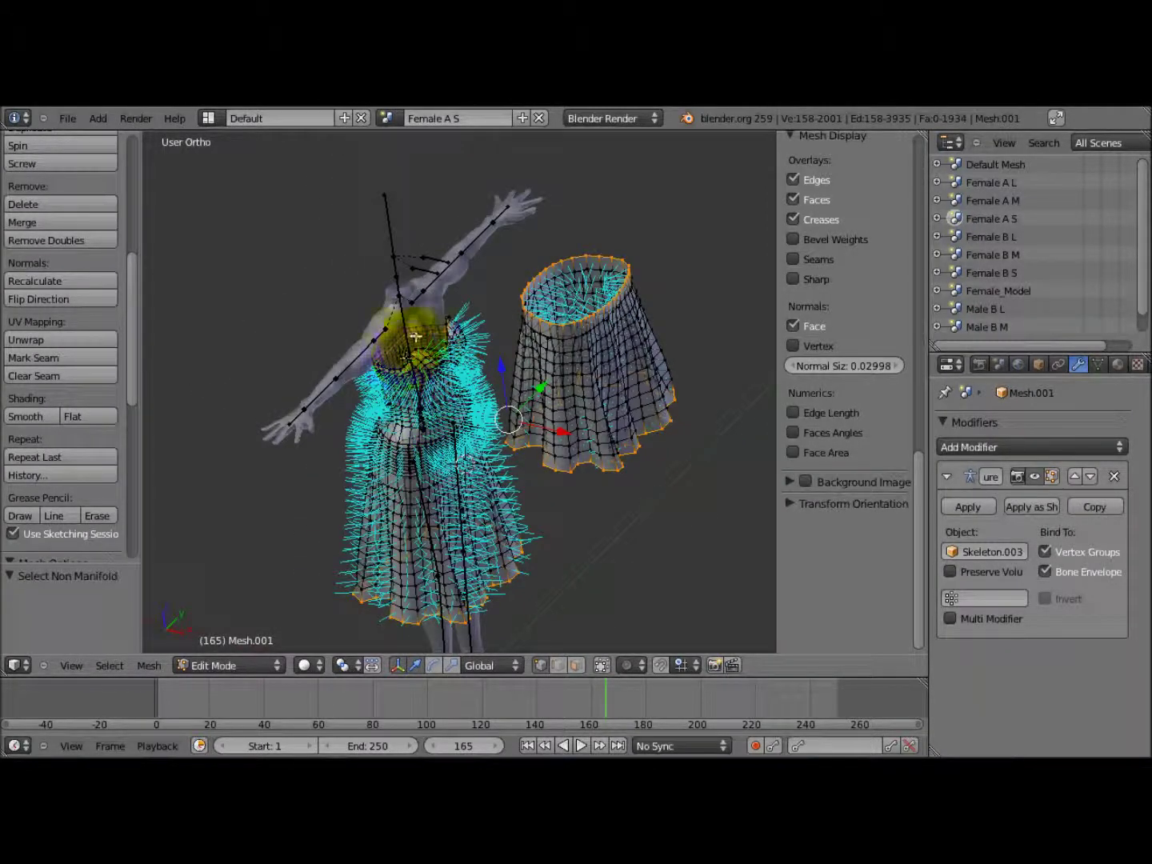
scroll(422, 374, "up", 2)
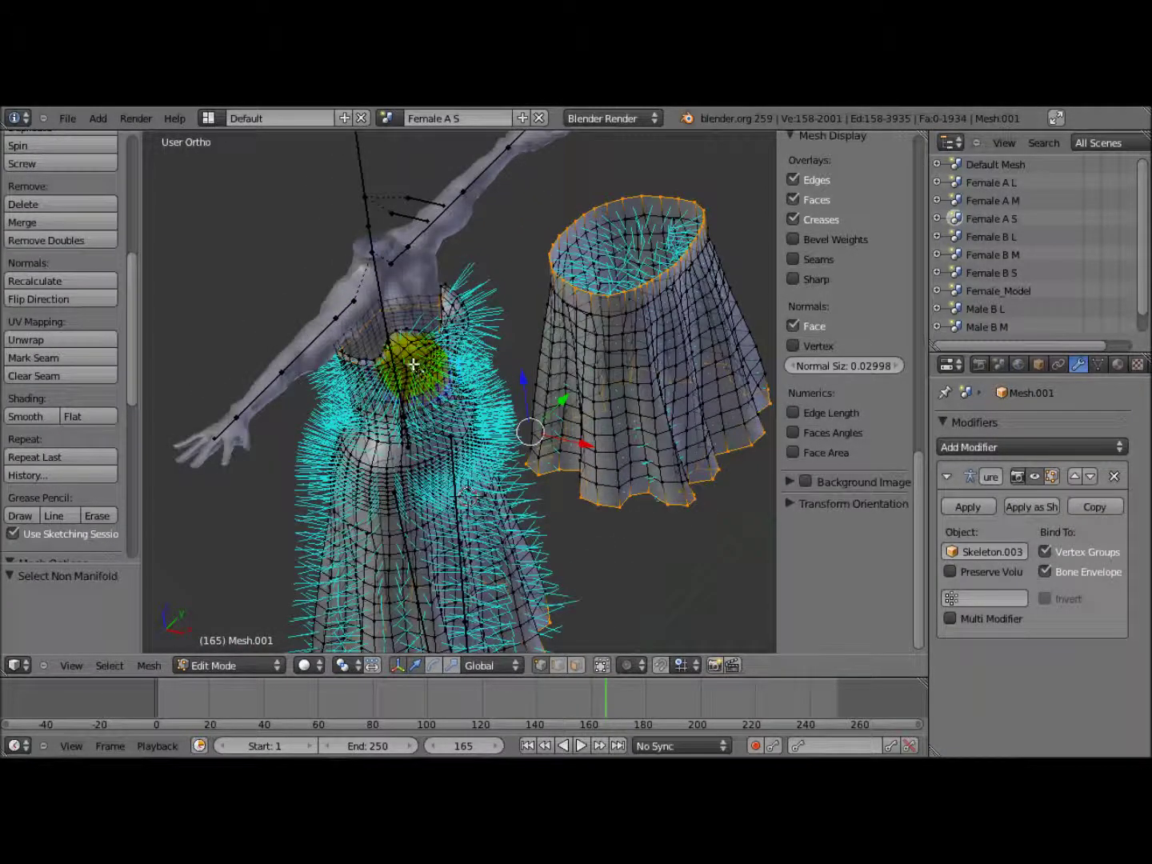
scroll(415, 364, "down", 1)
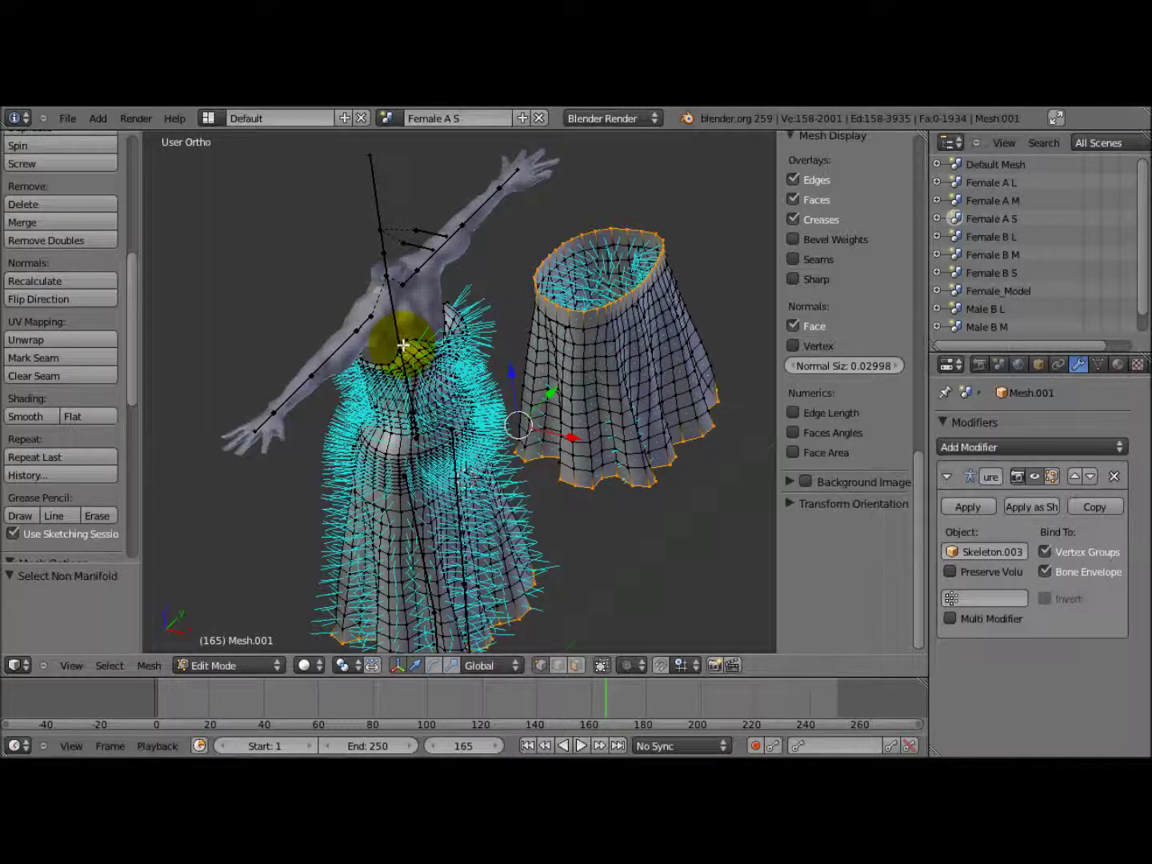
right_click(416, 385, "alt+shift")
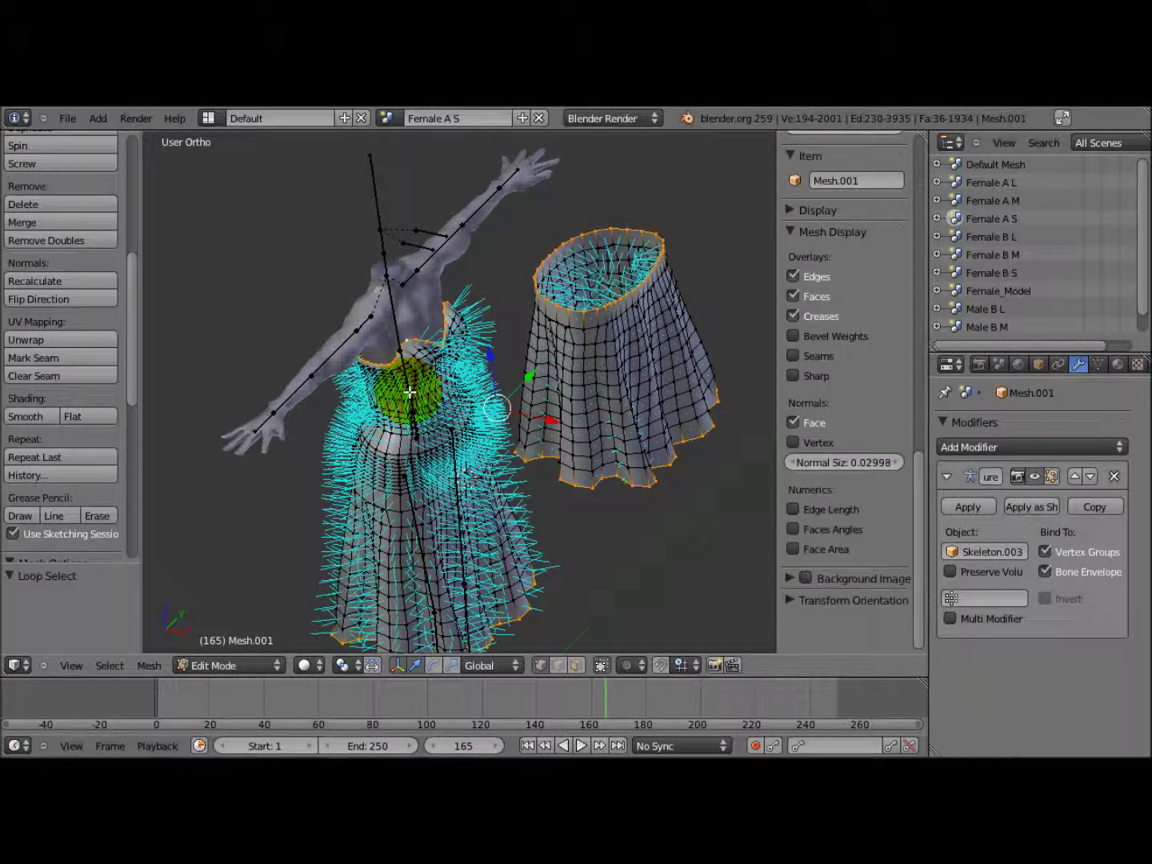
In the Front Ortho view, add the outer dress's vertical side edge loop, from neckline to hem, to the selection.
middle_click_drag(385, 574, 424, 500)
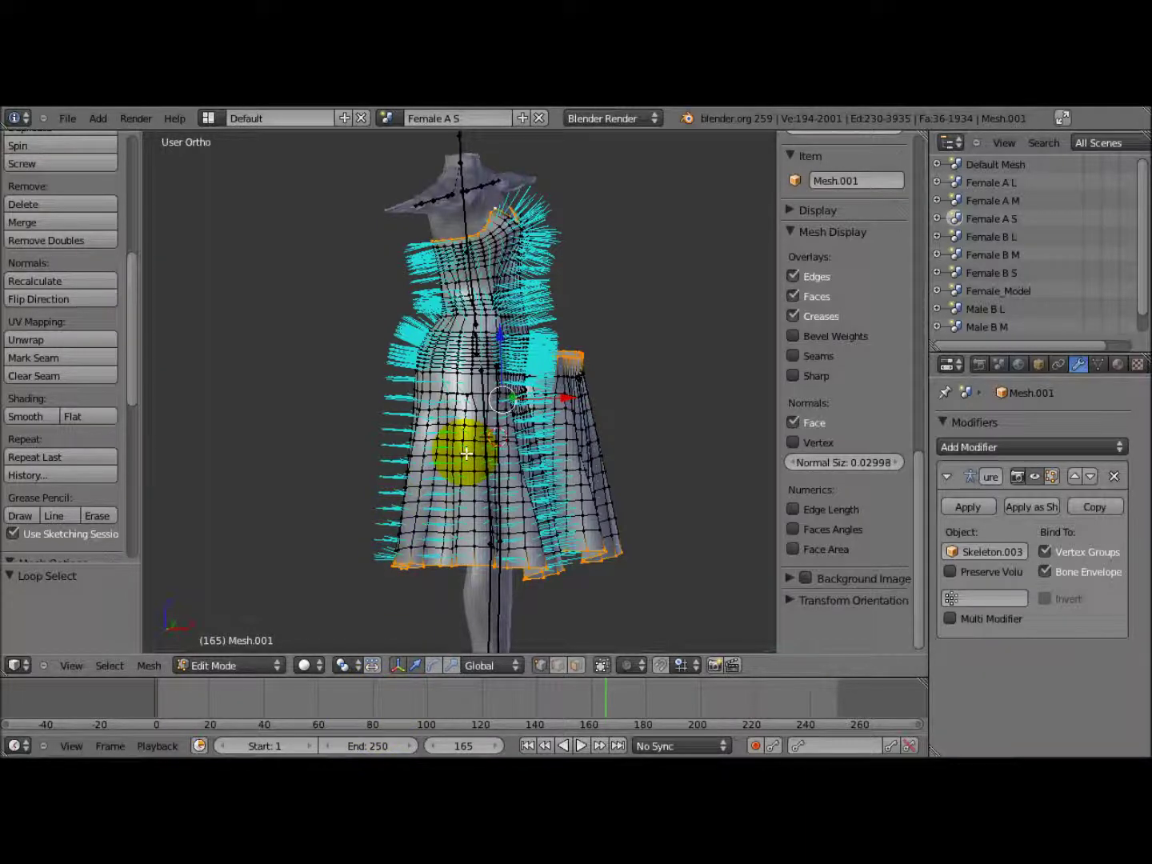
middle_click_drag(465, 450, 462, 518)
key("KP_1")
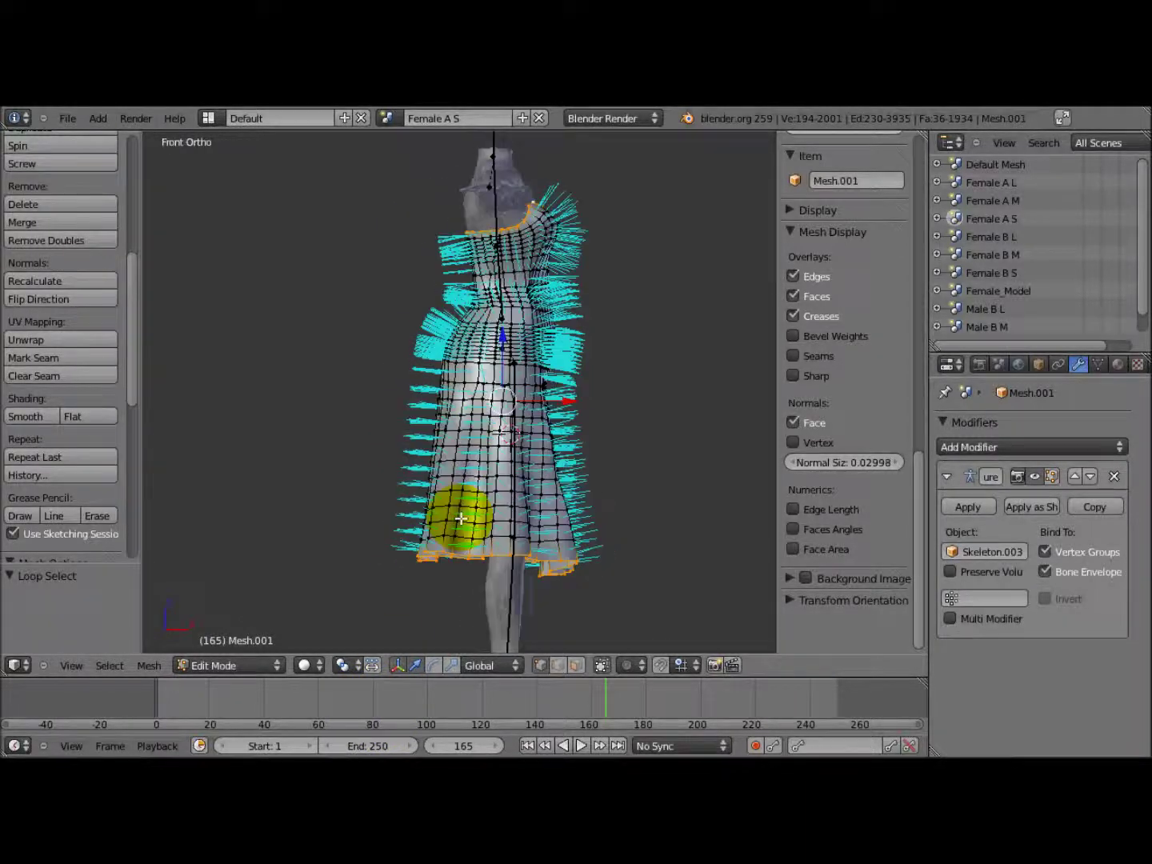
scroll(491, 494, "up", 1)
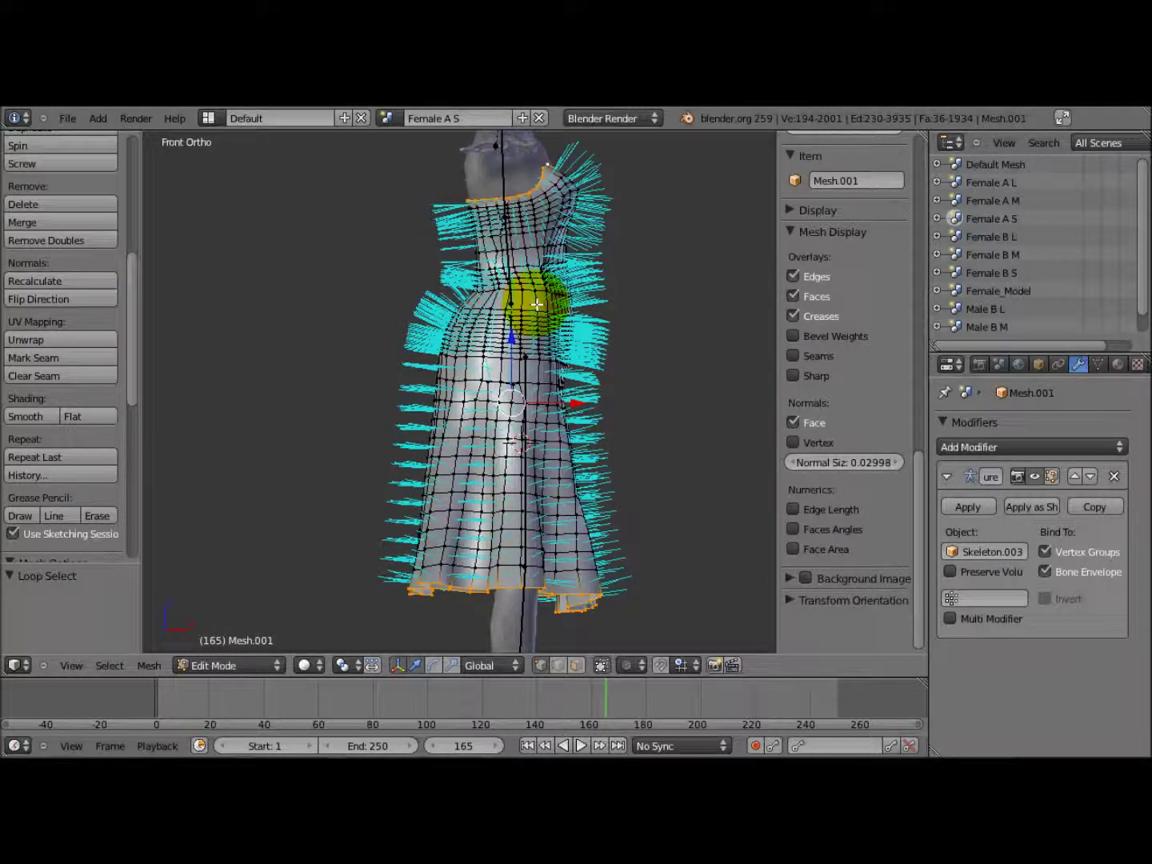
right_click(537, 304, "alt+shift")
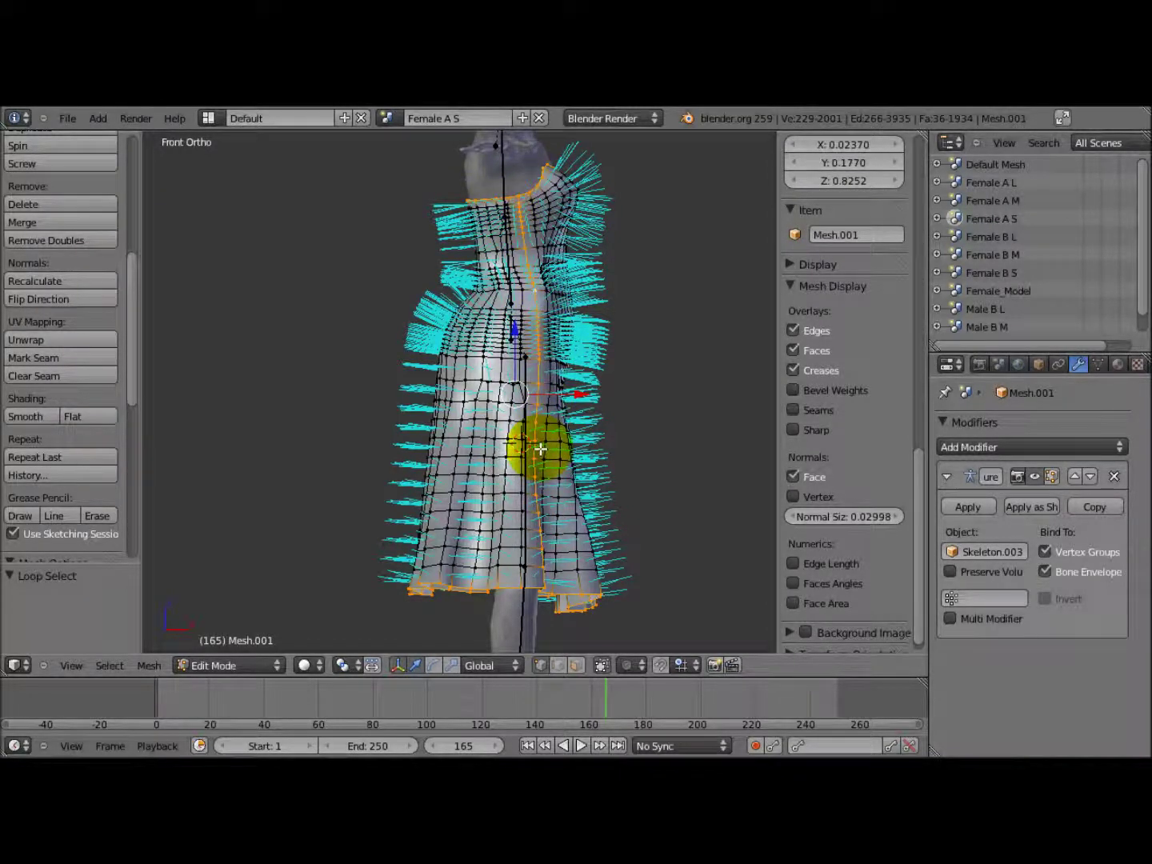
Add the matching vertical side edge loop on the inner skirt to the selection.
middle_click_drag(515, 440, 521, 424)
middle_click_drag(512, 185, 451, 201)
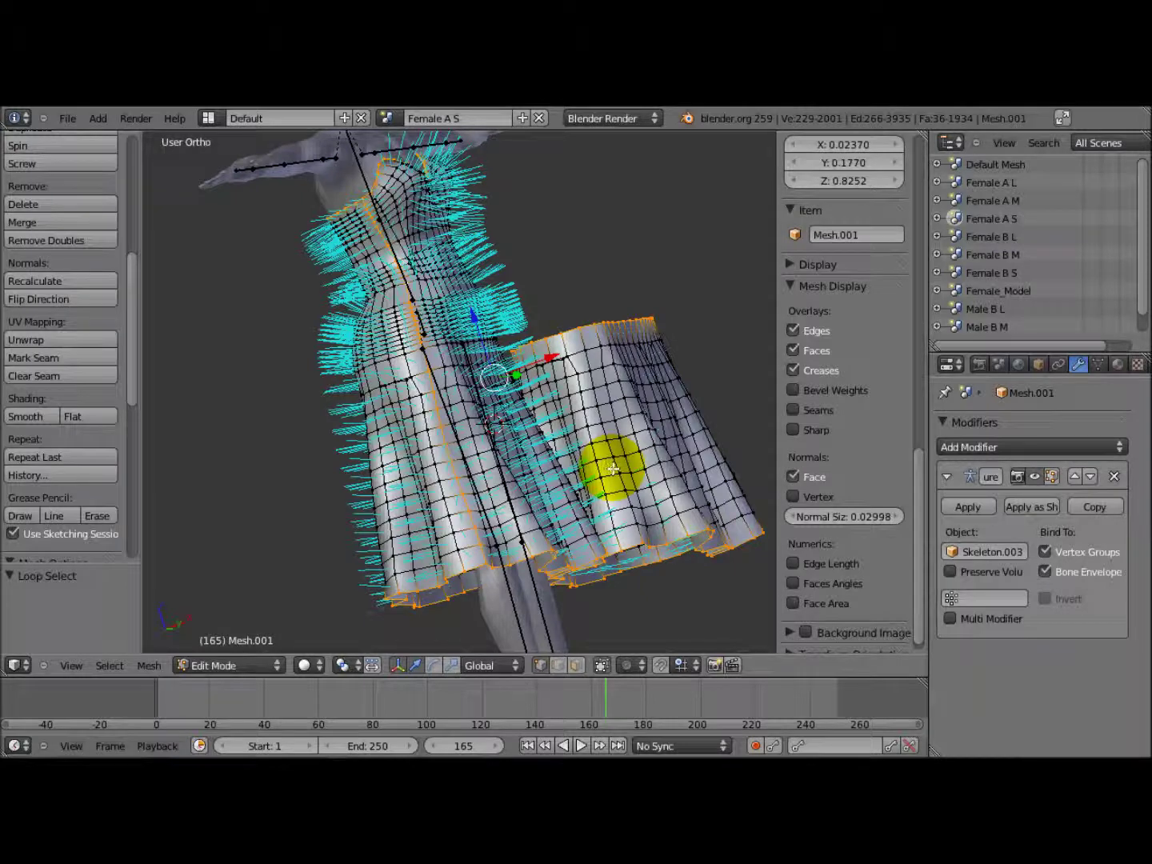
right_click(612, 467, "alt+shift")
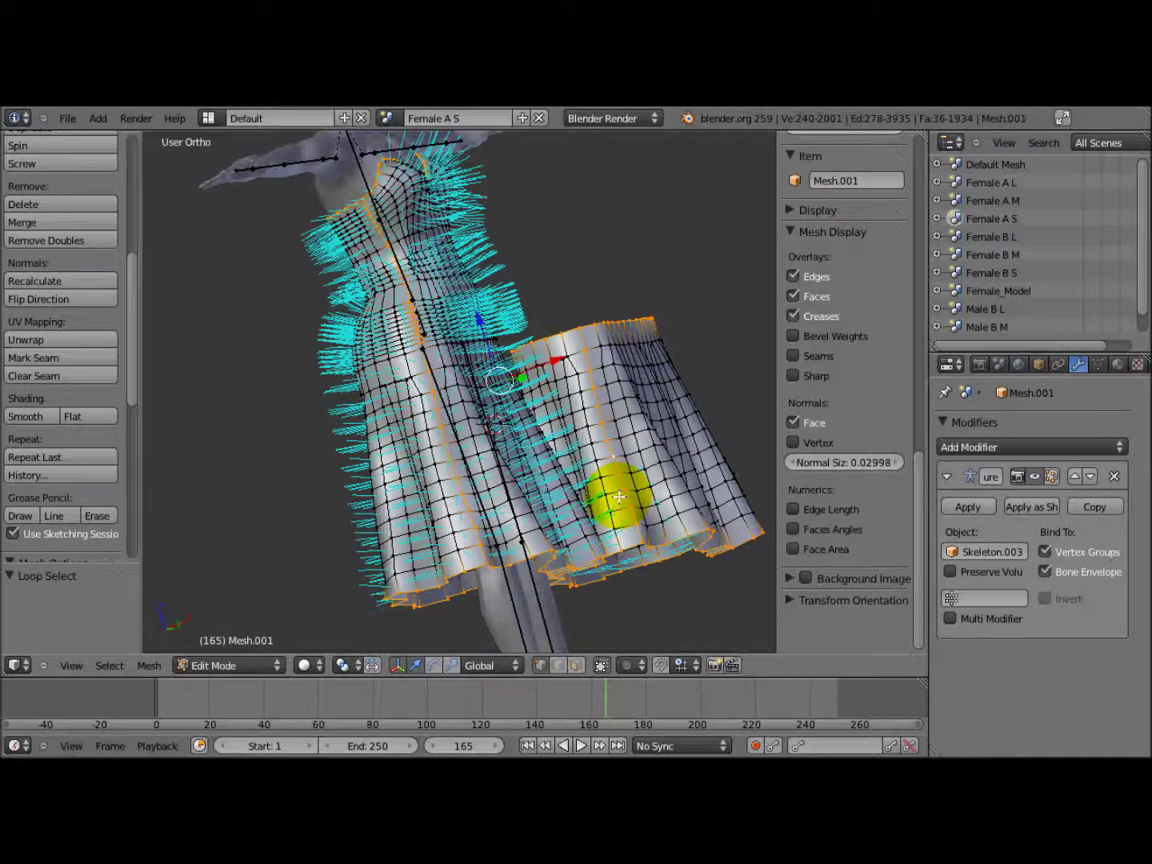
Switch to the Back Ortho view and compare the mesh display with Limit Selection to Visible turned off and on again.
key("ctrl+KP_1")
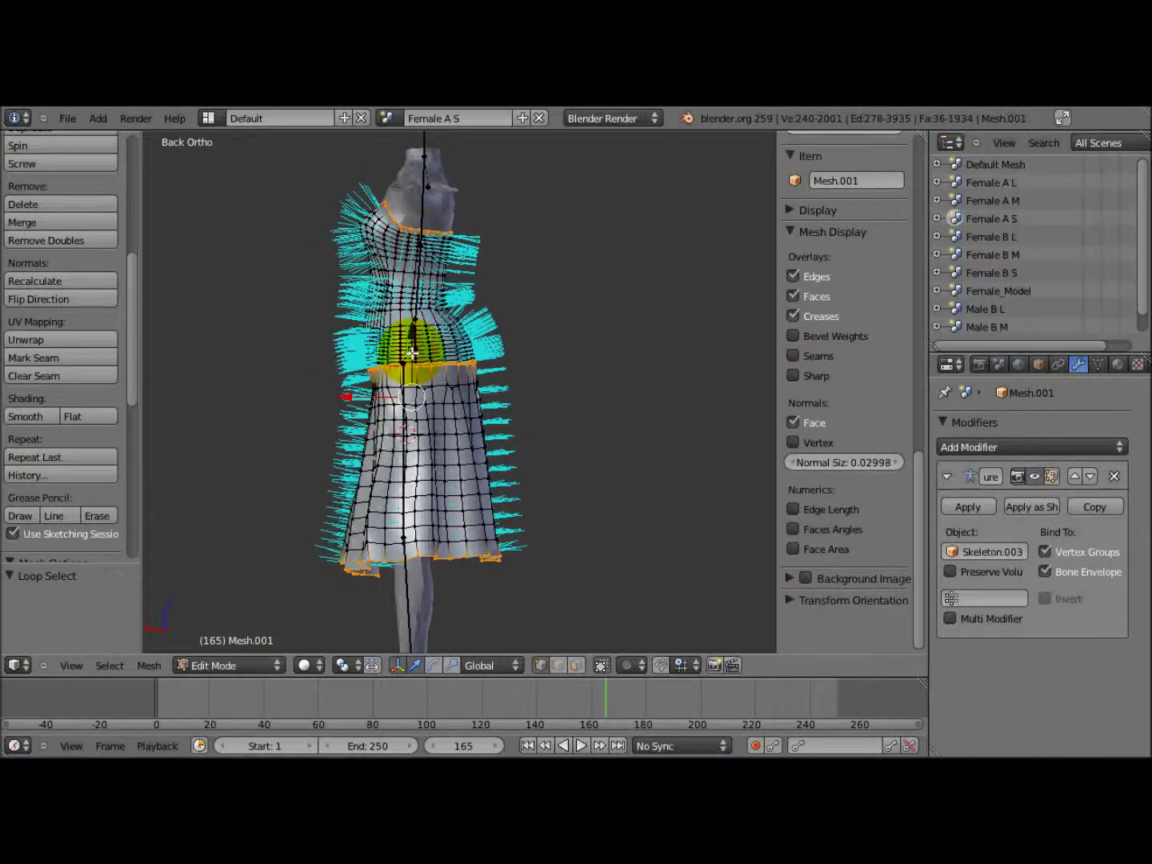
scroll(412, 352, "up", 1)
left_click(449, 745)
type("150")
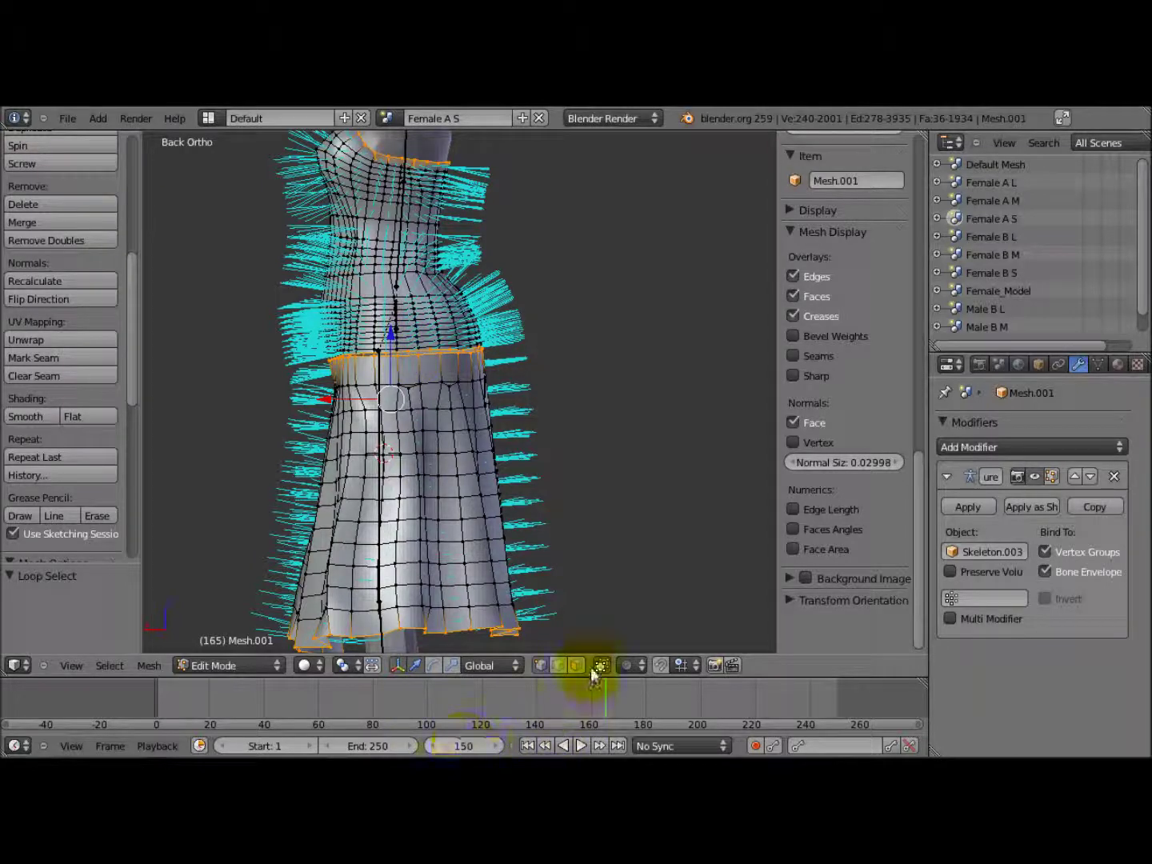
left_click(601, 664)
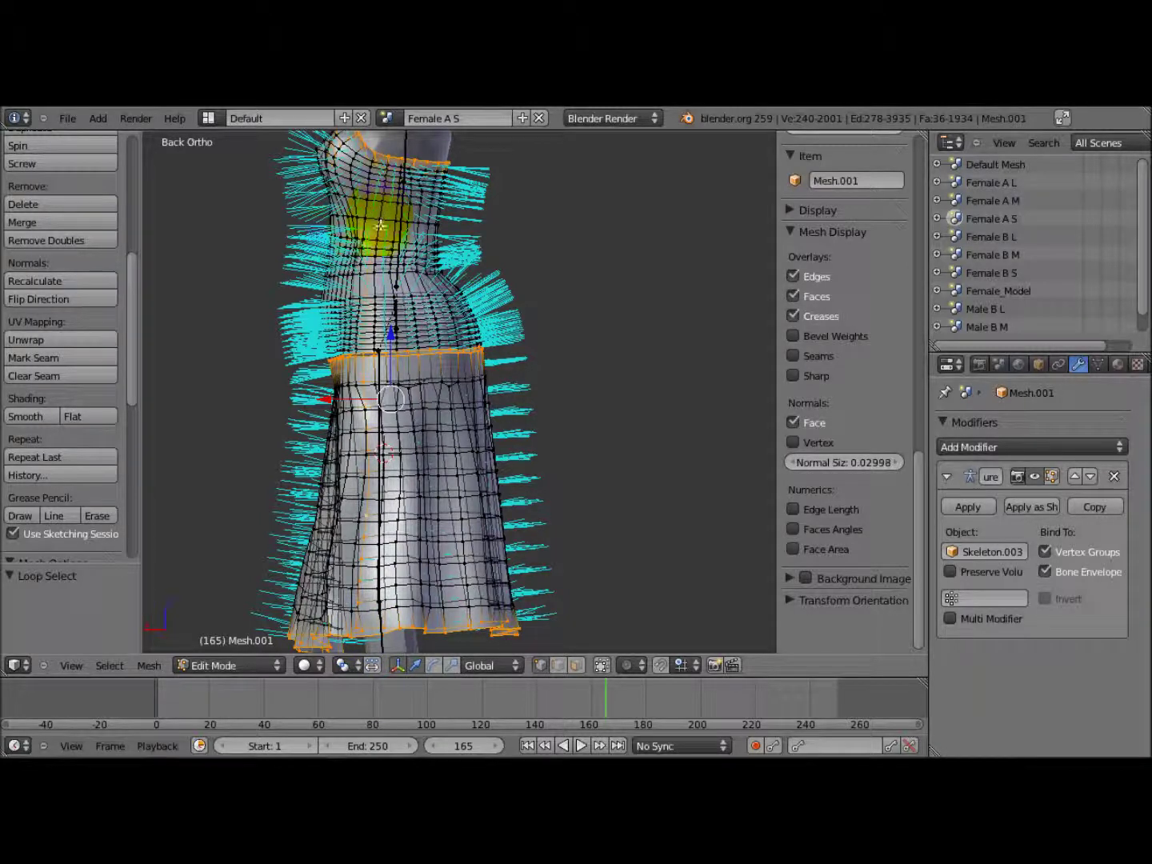
left_click(601, 664)
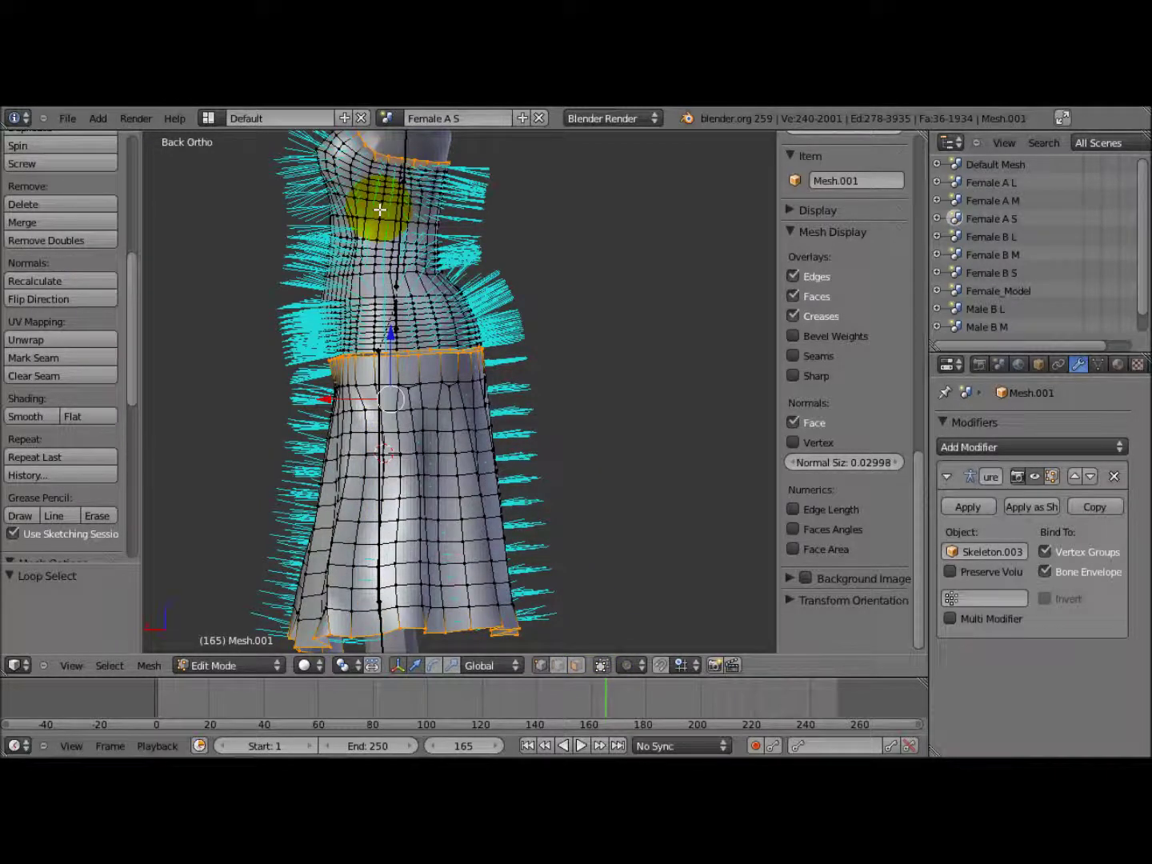
Add the vertical edge loops on the opposite side of both the outer dress and the inner skirt to the selection.
right_click(380, 210, "alt+shift")
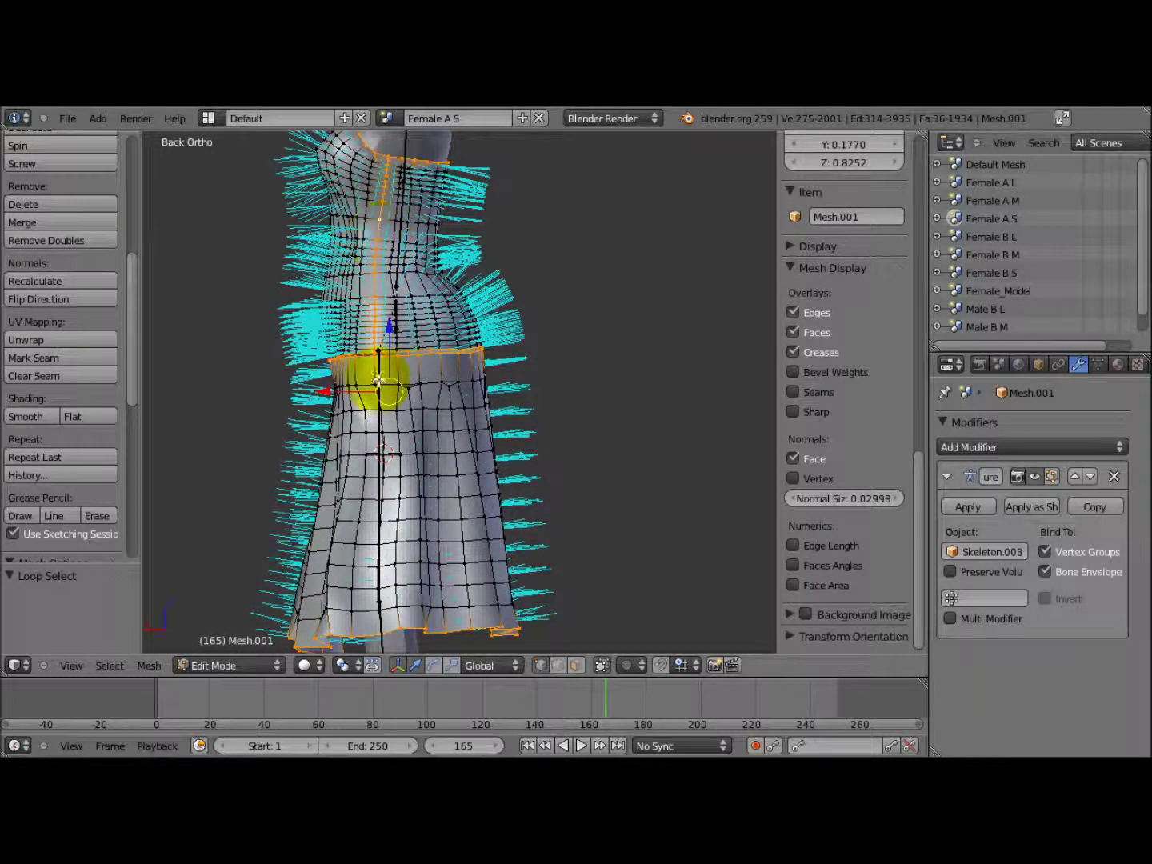
middle_click_drag(378, 435, 368, 450)
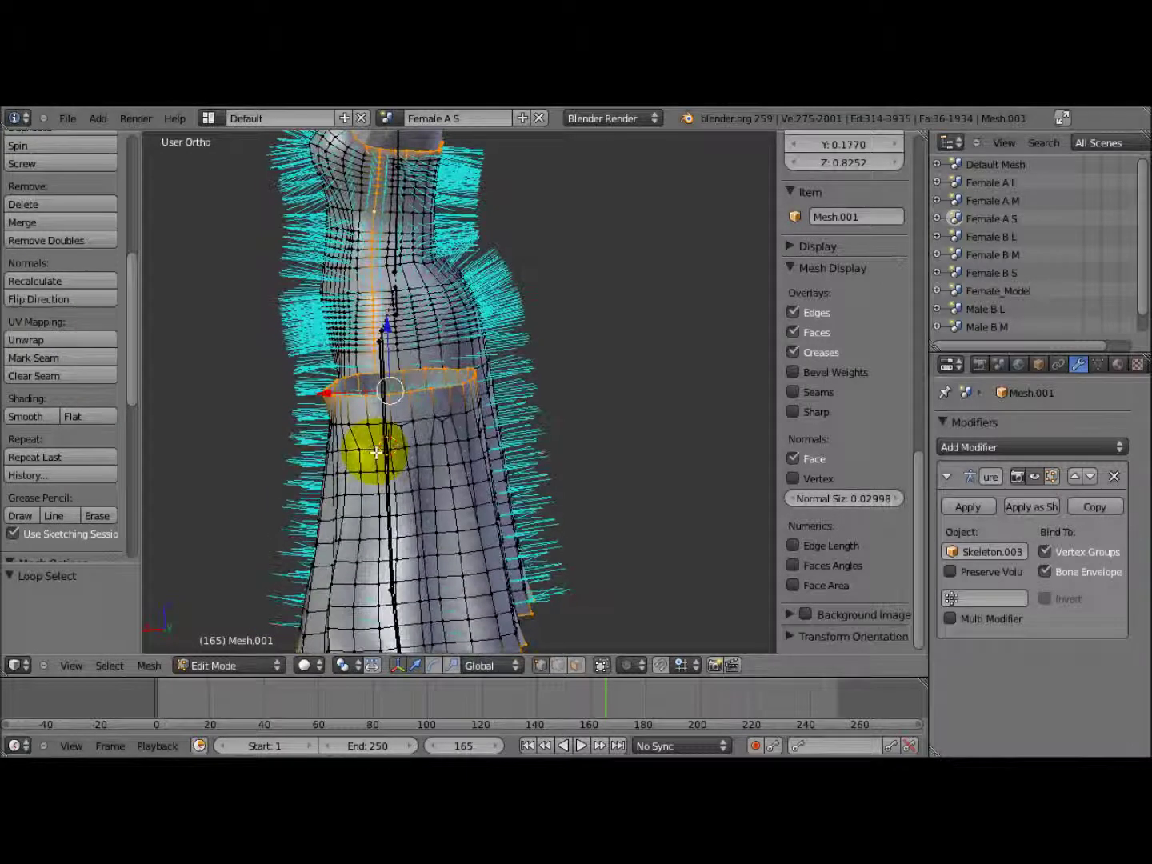
right_click(360, 406, "alt+shift")
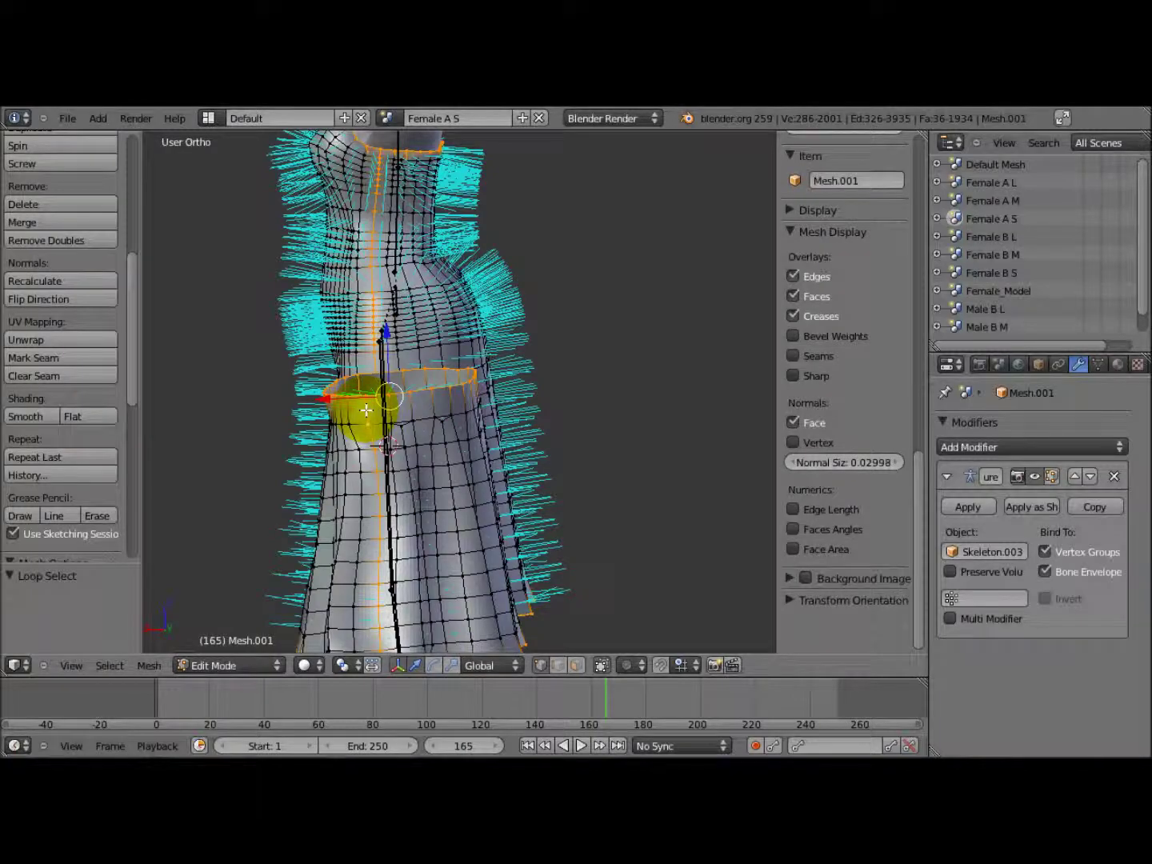
middle_click_drag(368, 527, 413, 498)
middle_click_drag(282, 456, 458, 361)
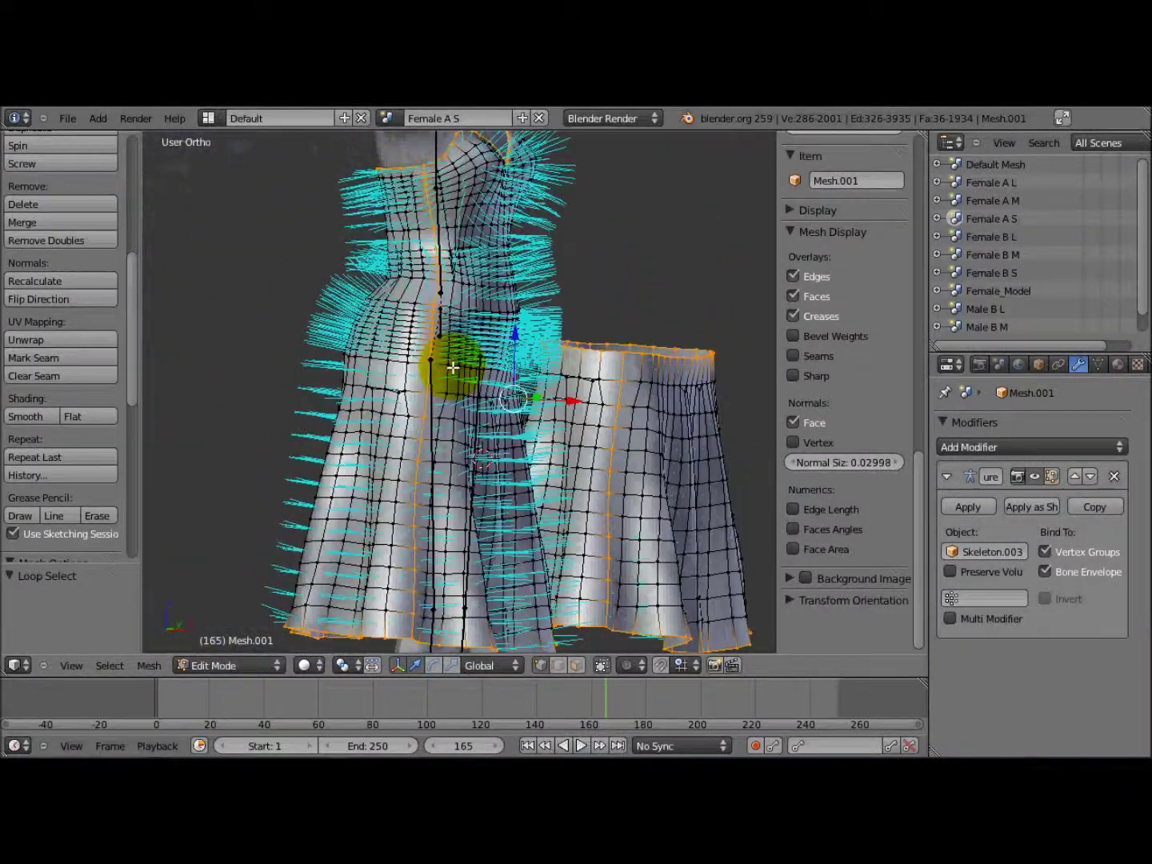
middle_click_drag(424, 453, 411, 470)
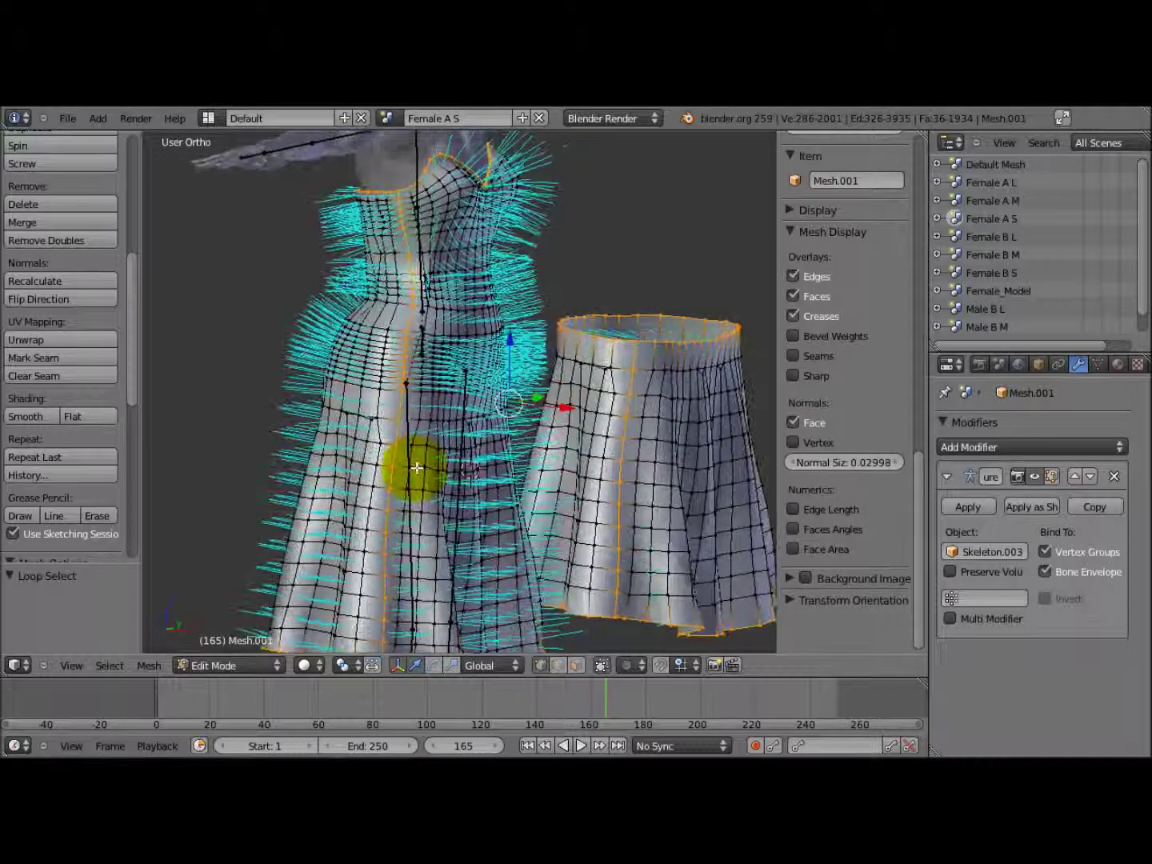
scroll(416, 468, "down", 2)
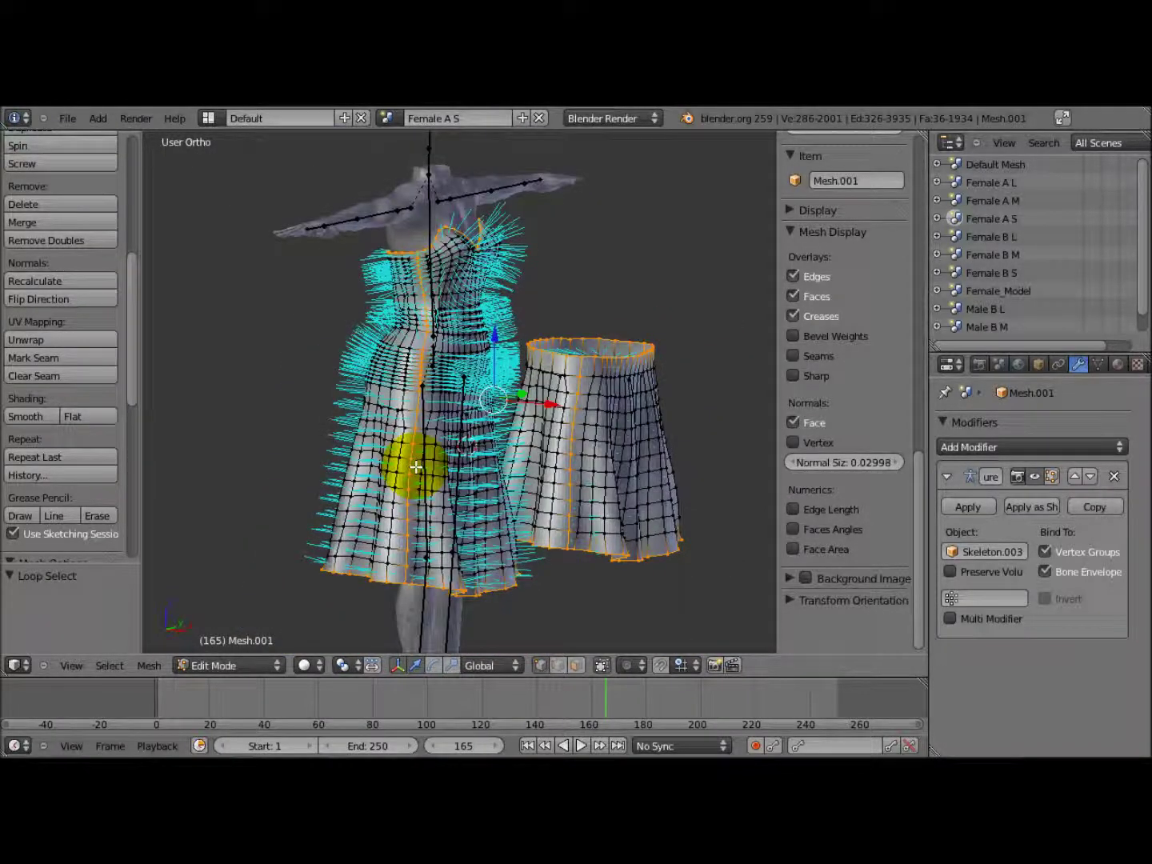
Mark the selected border and side edges of the dress and inner skirt as seams and as sharp.
left_click(153, 667)
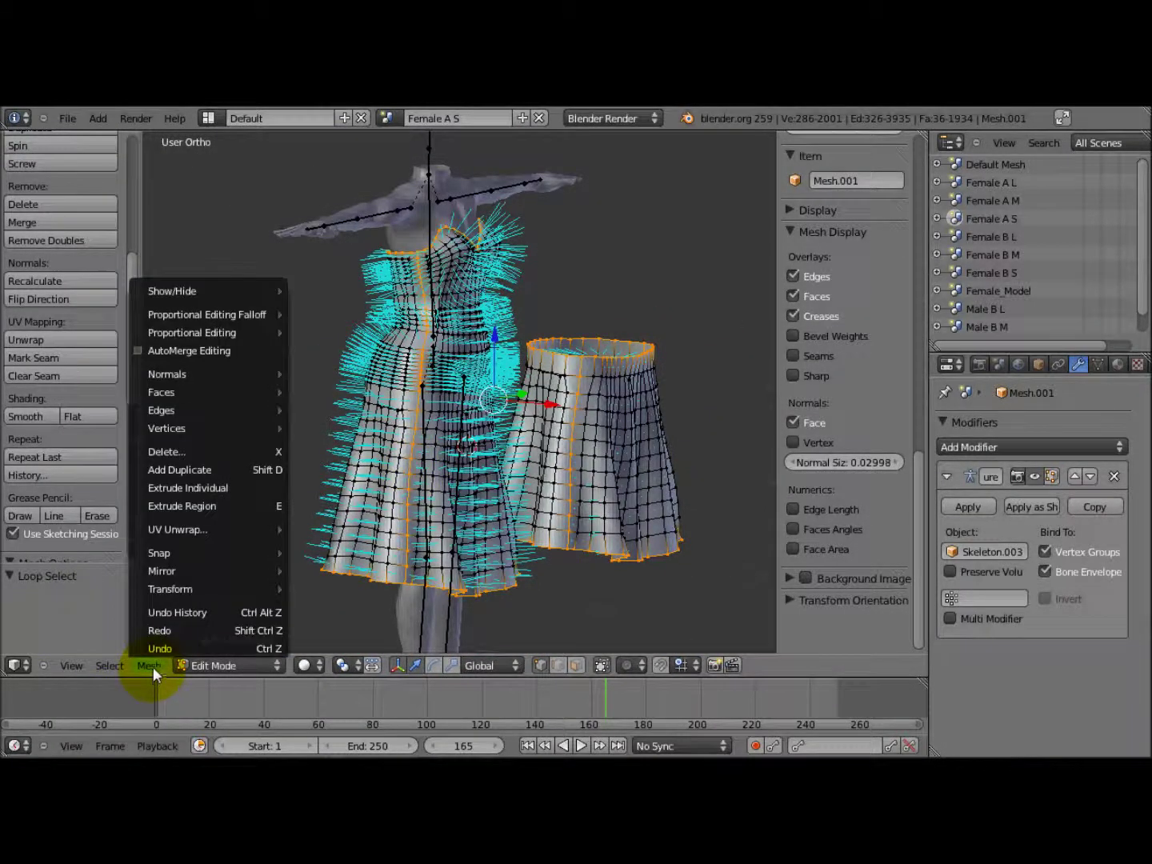
mouse_move(199, 413)
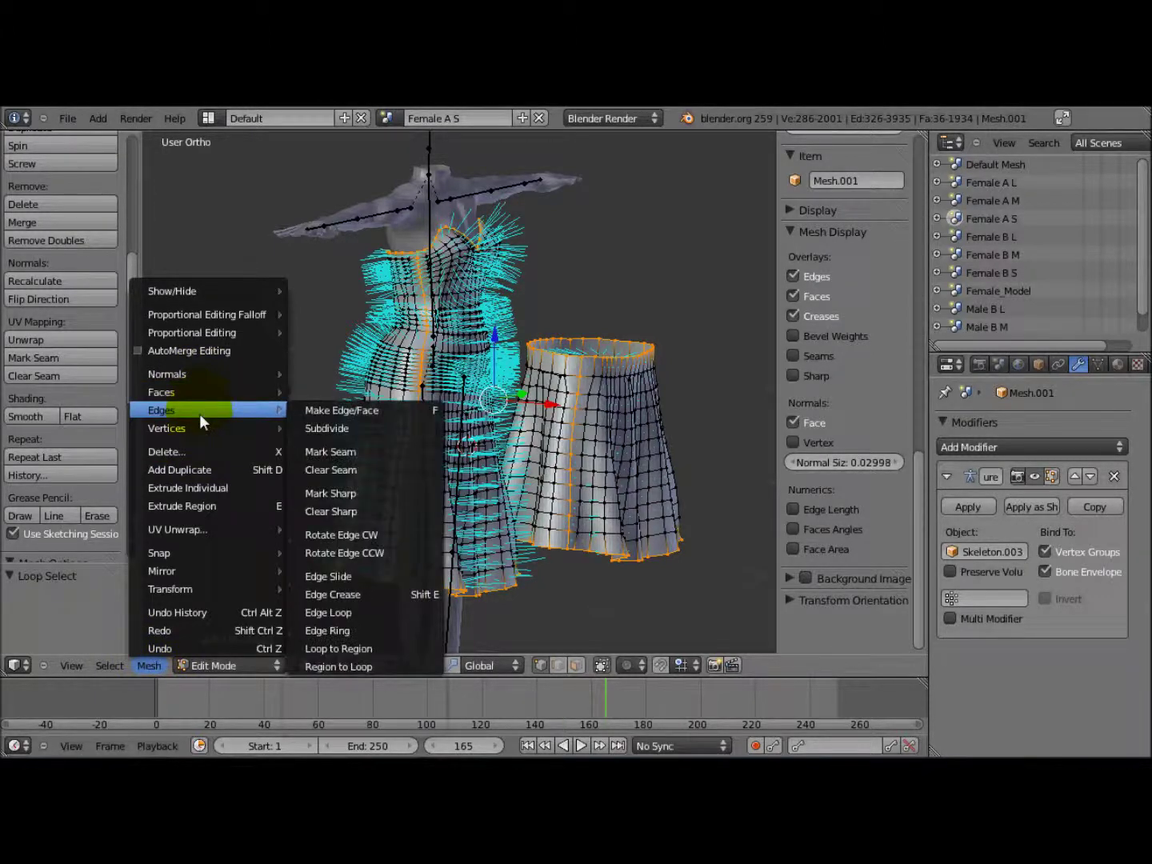
left_click(394, 454)
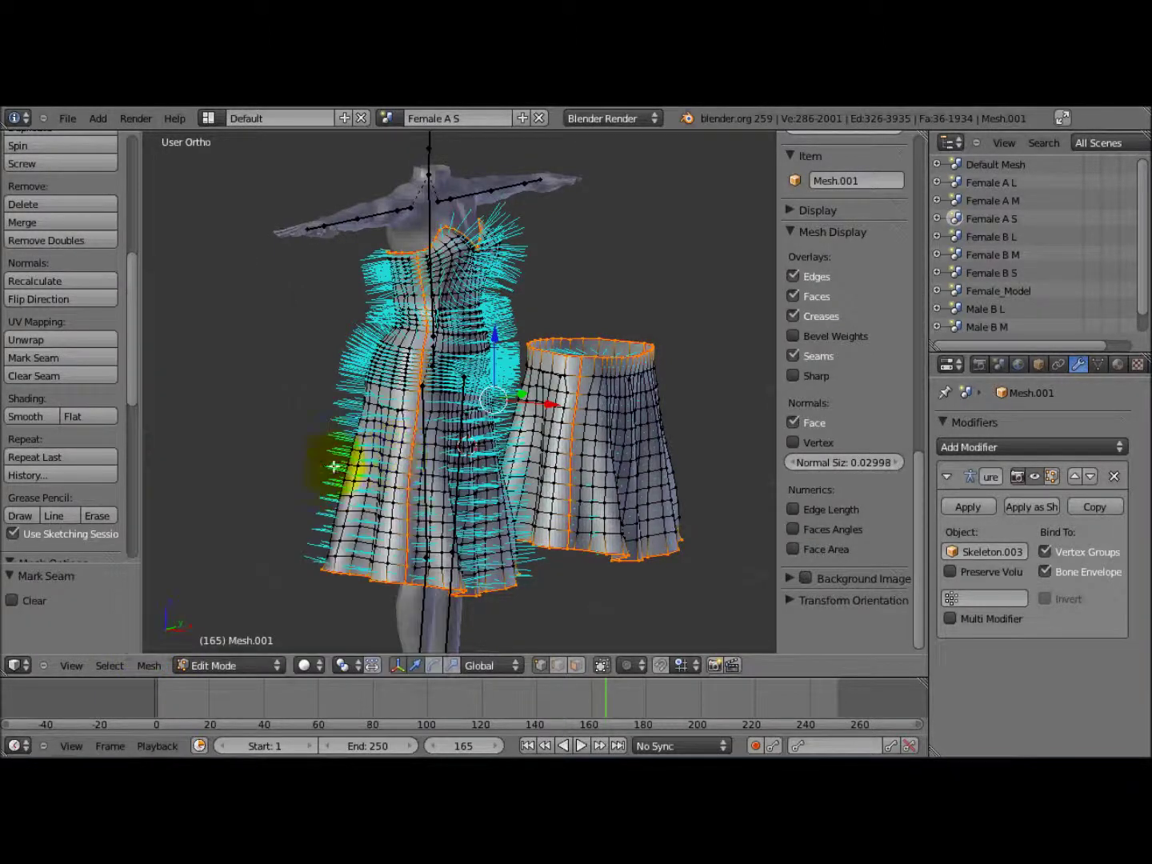
left_click(154, 667)
mouse_move(208, 412)
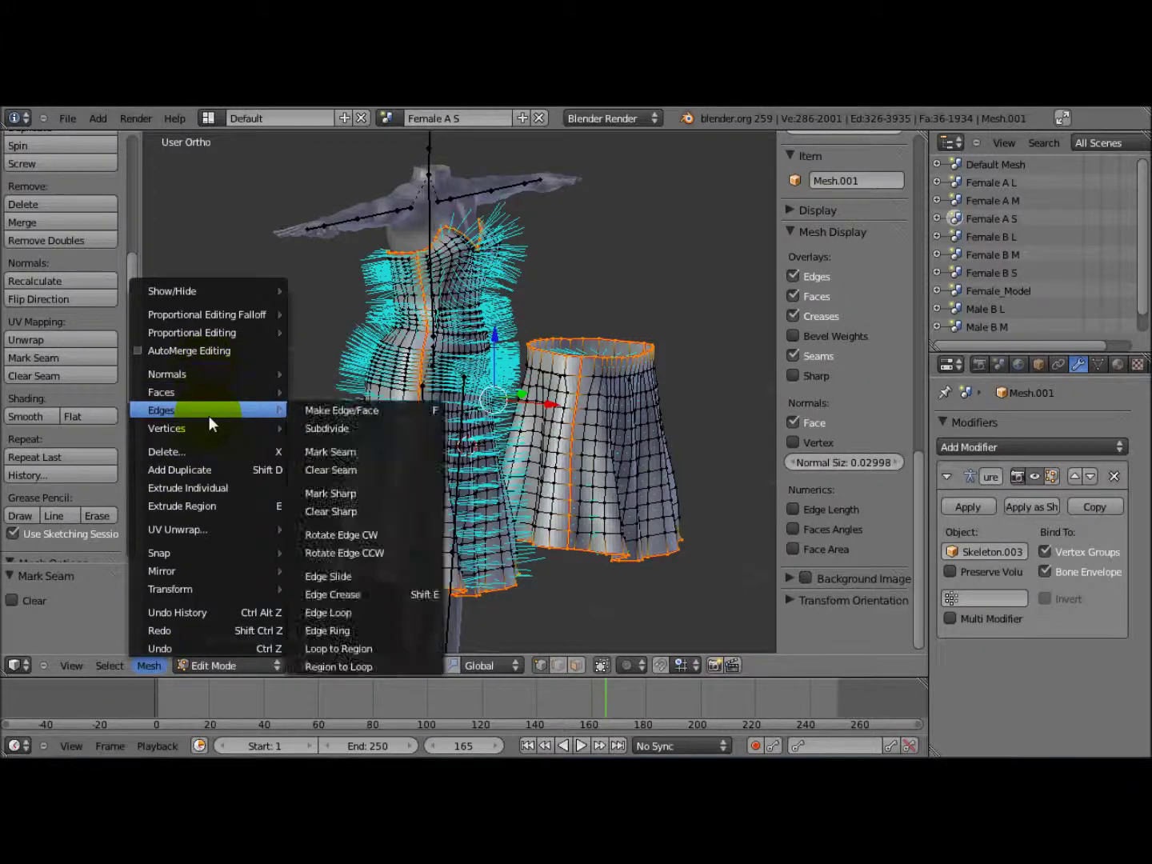
left_click(323, 493)
Add an Edge Split modifier to the dress mesh.
middle_click_drag(527, 476, 593, 429)
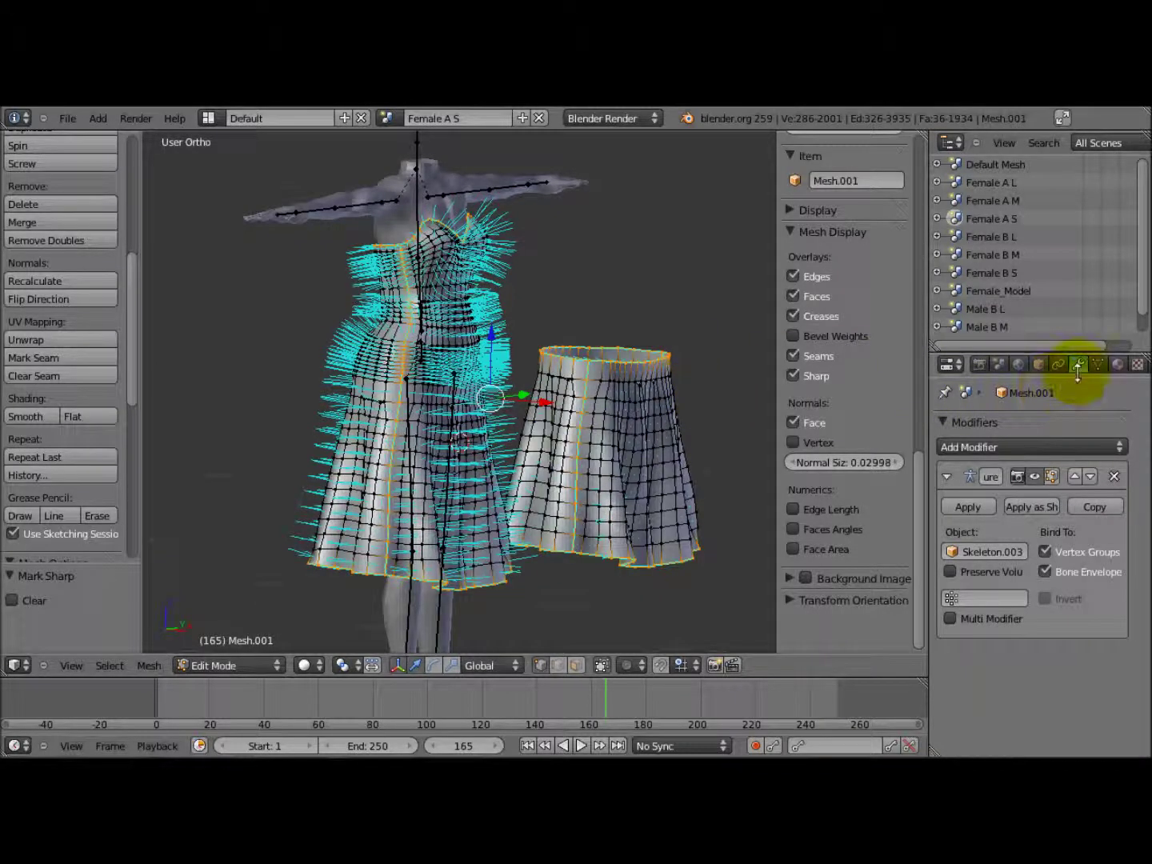
left_click(1067, 449)
left_click(904, 485)
left_click(968, 446)
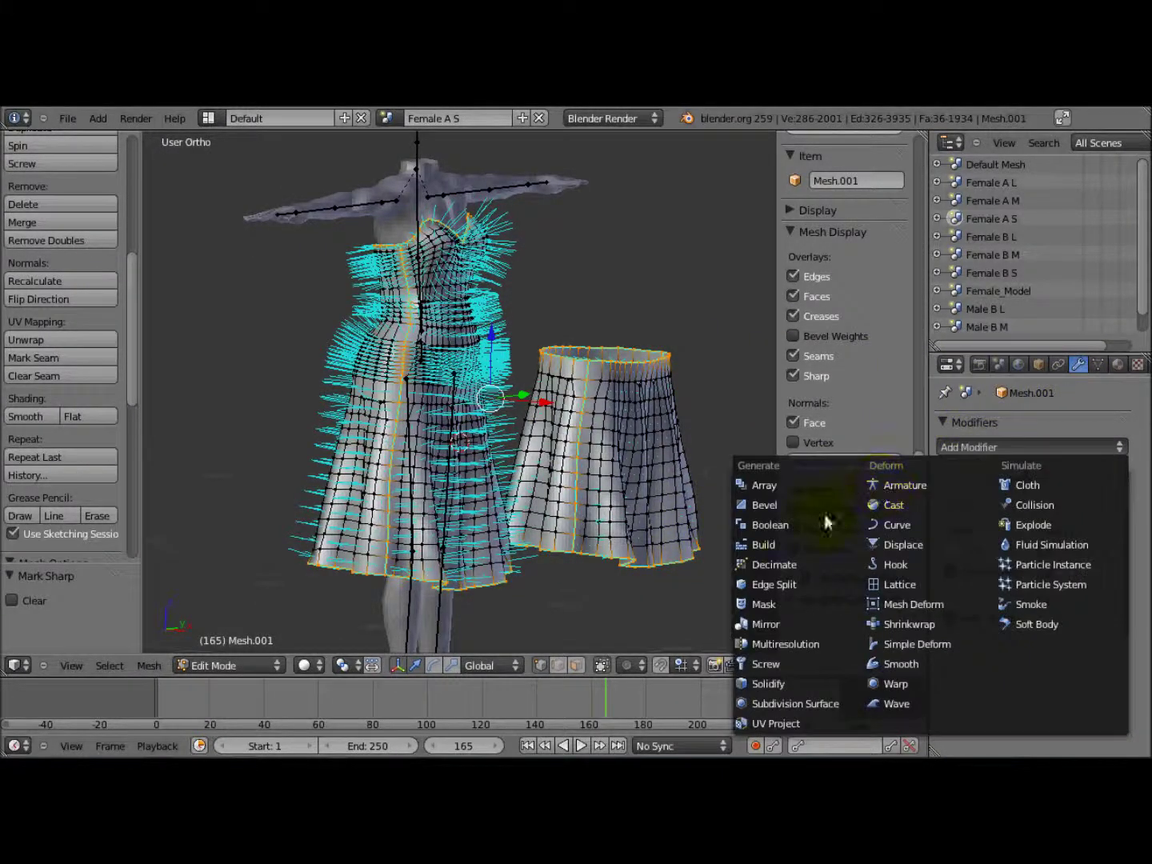
left_click(794, 583)
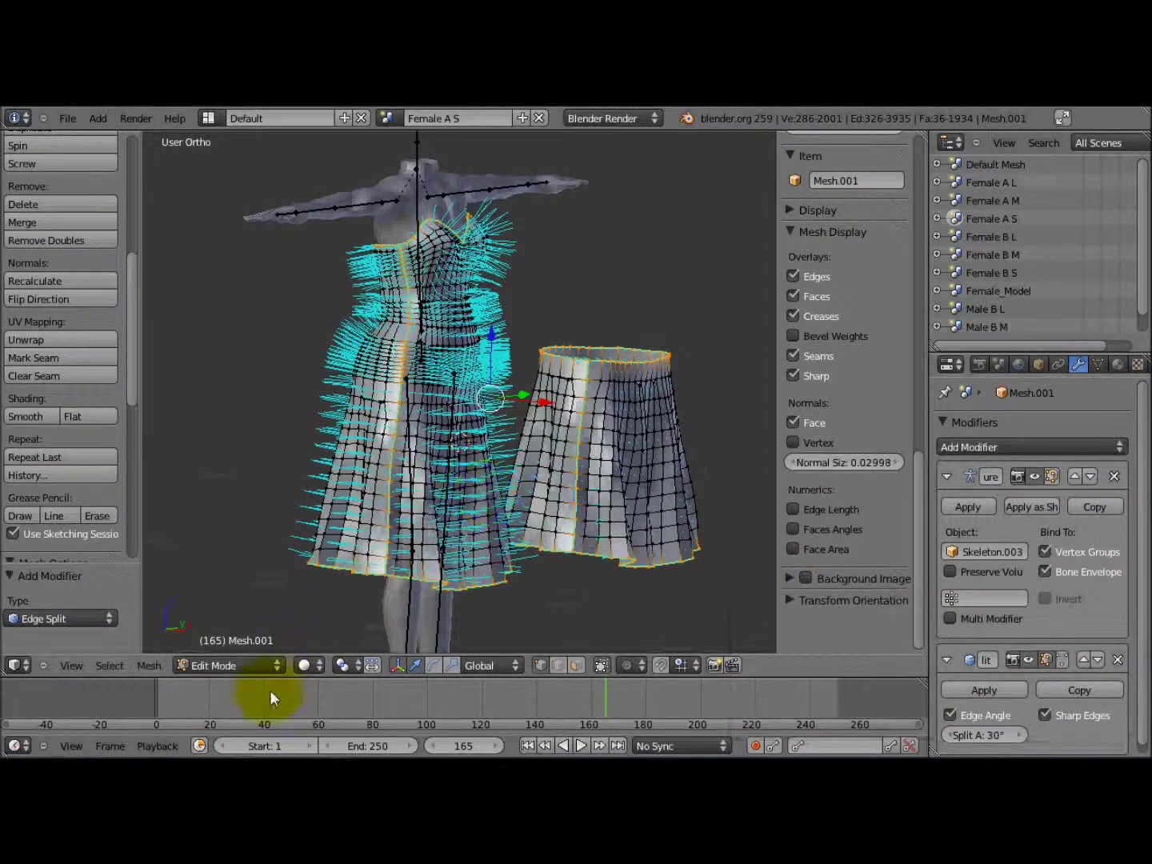
Switch to Object Mode and apply the Edge Split modifier to the object data.
left_click(200, 666)
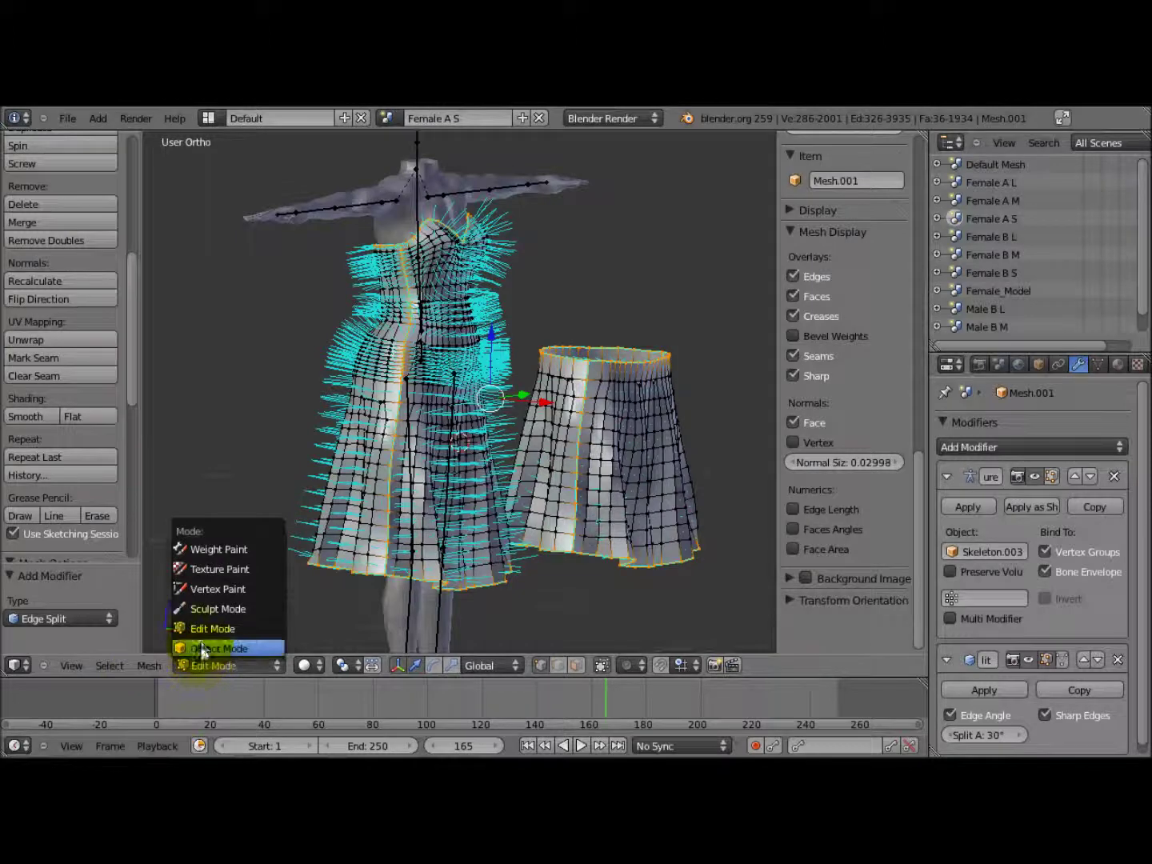
left_click(205, 642)
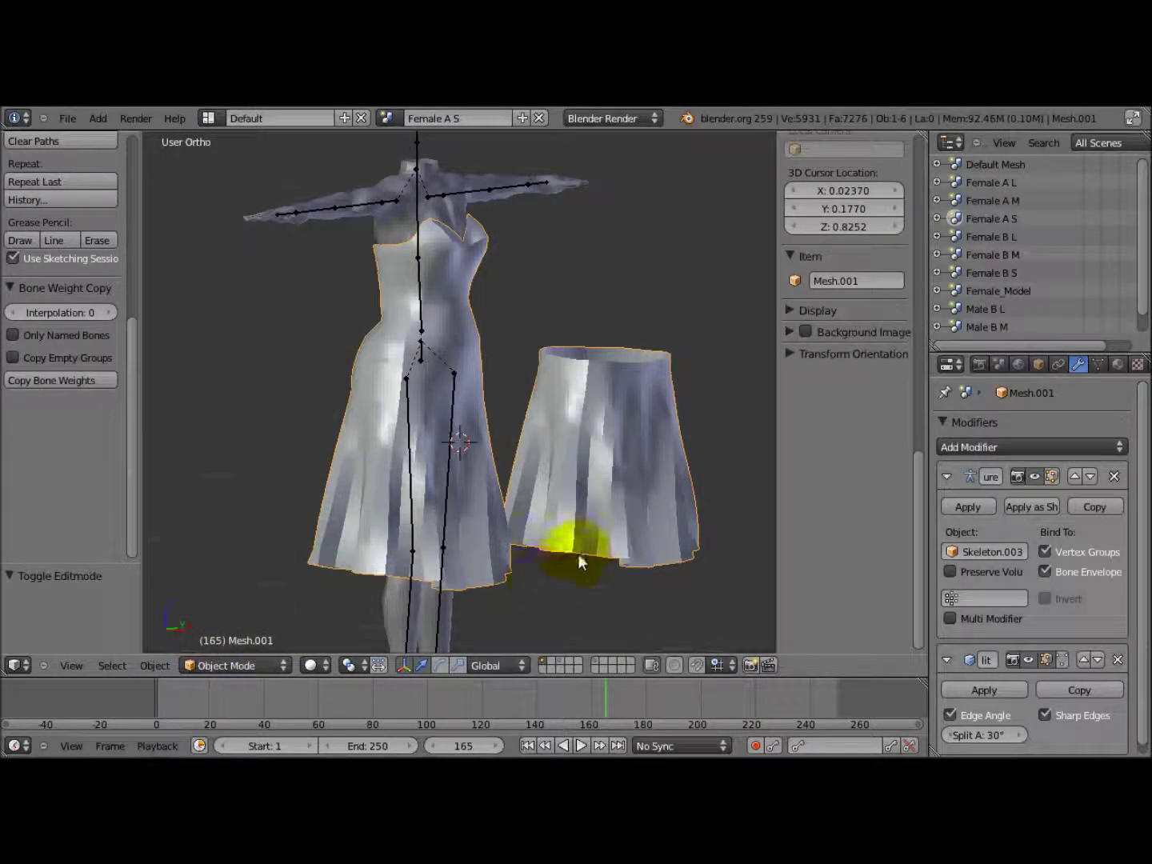
left_click(947, 688)
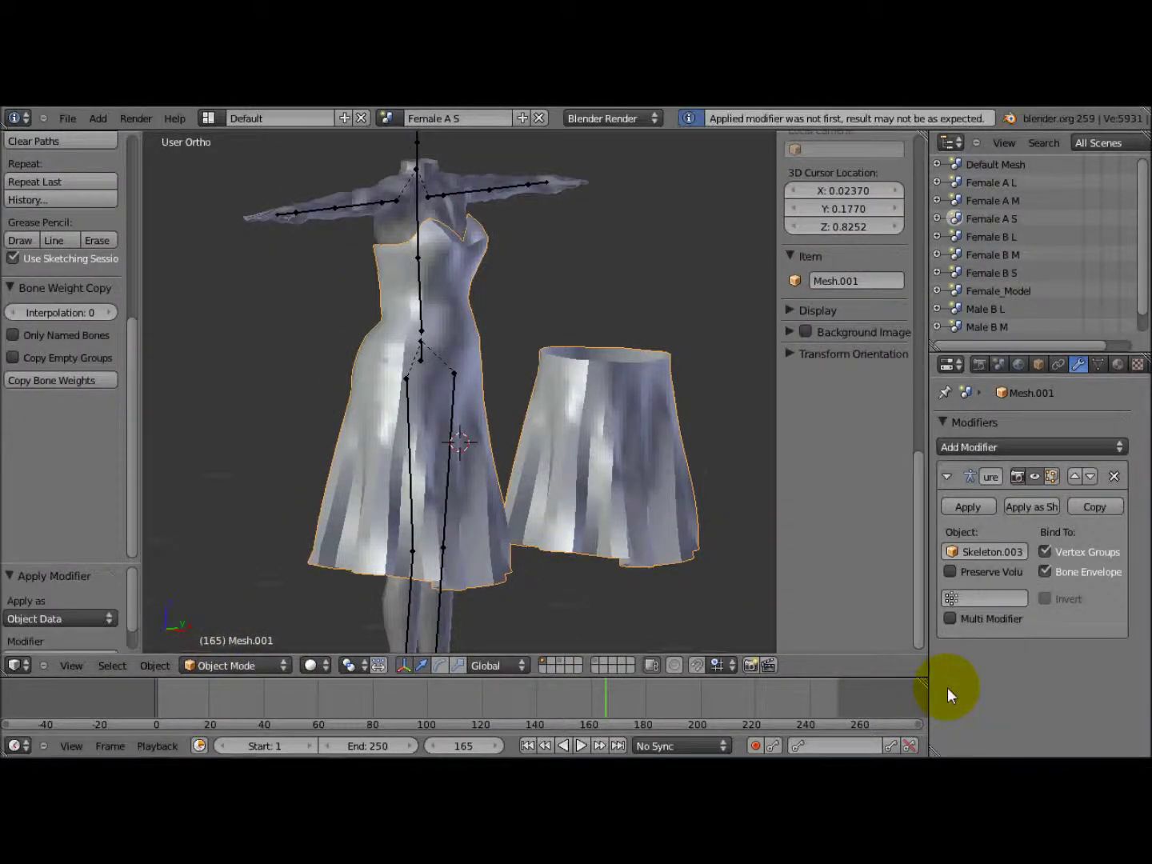
Split the 3D view into two side-by-side areas and change the new one to the UV/Image Editor.
middle_click_drag(591, 499, 450, 419)
middle_click_drag(316, 456, 397, 286)
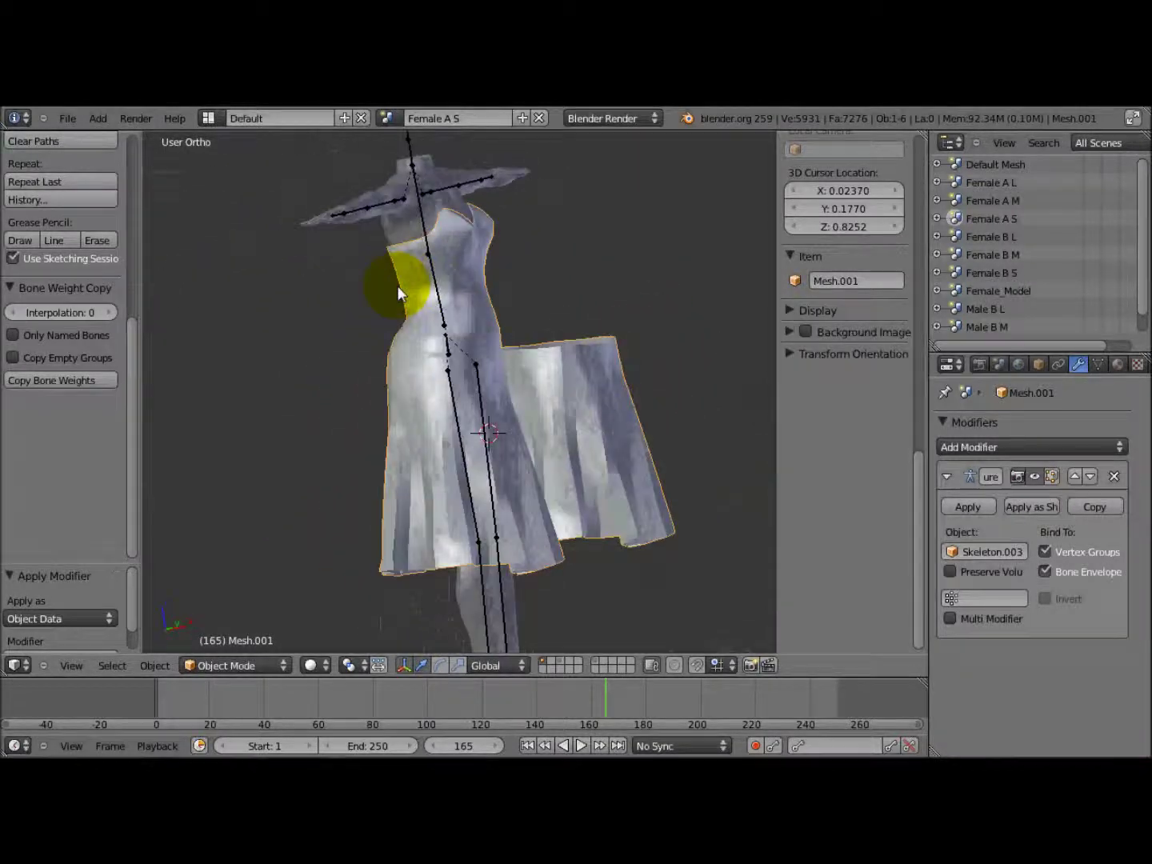
left_click_drag(913, 142, 515, 193)
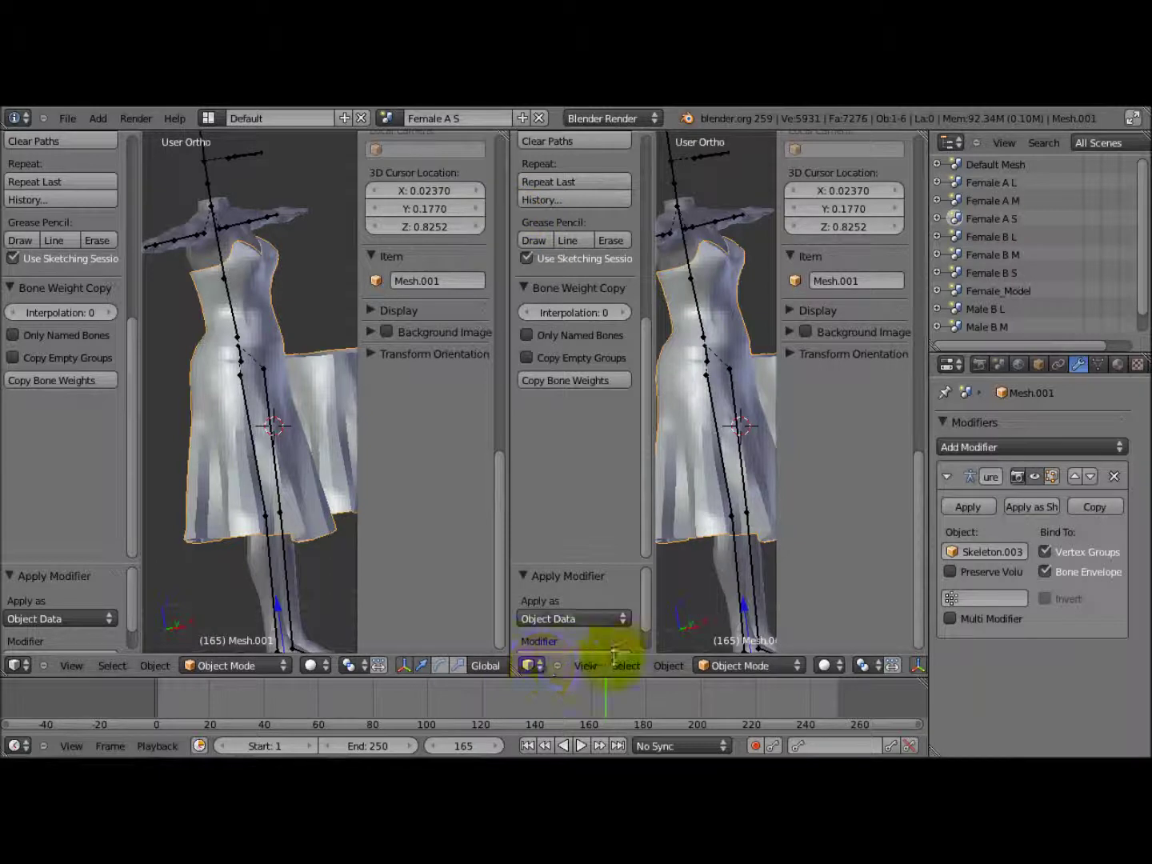
left_click(536, 664)
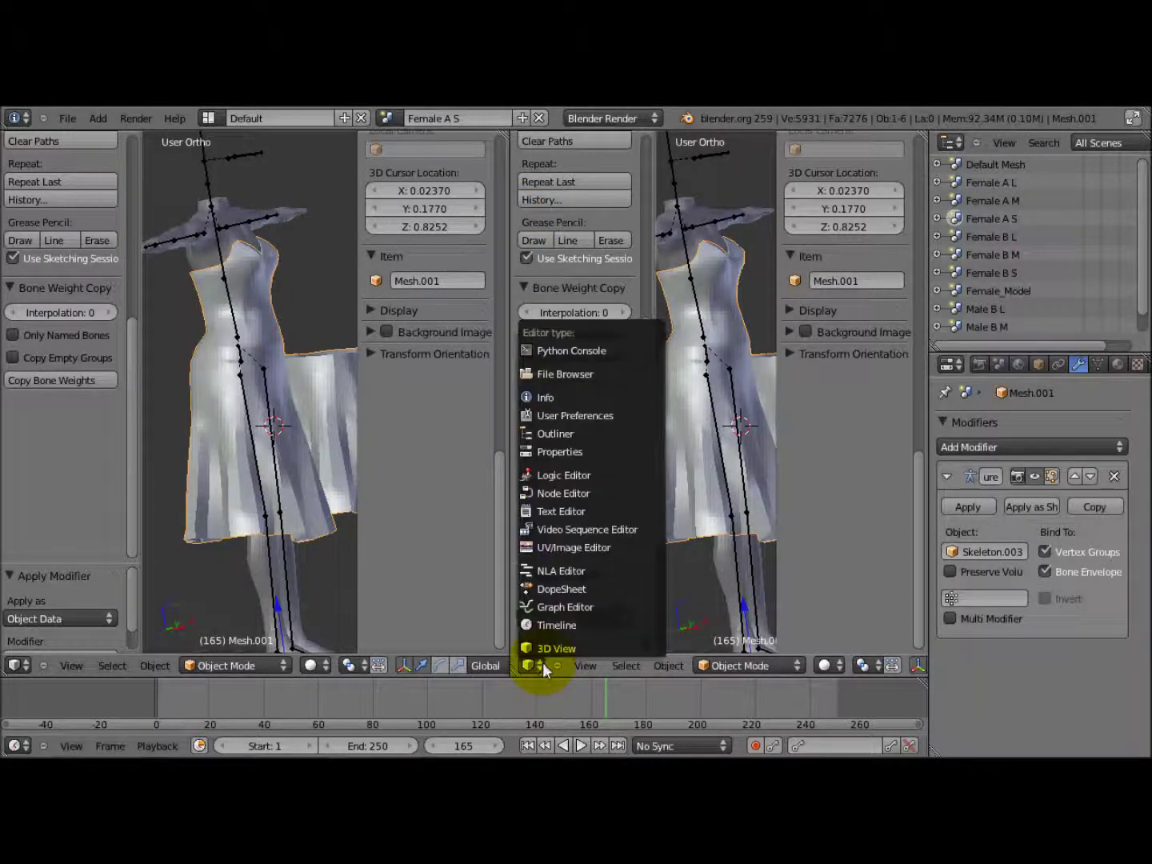
left_click(575, 549)
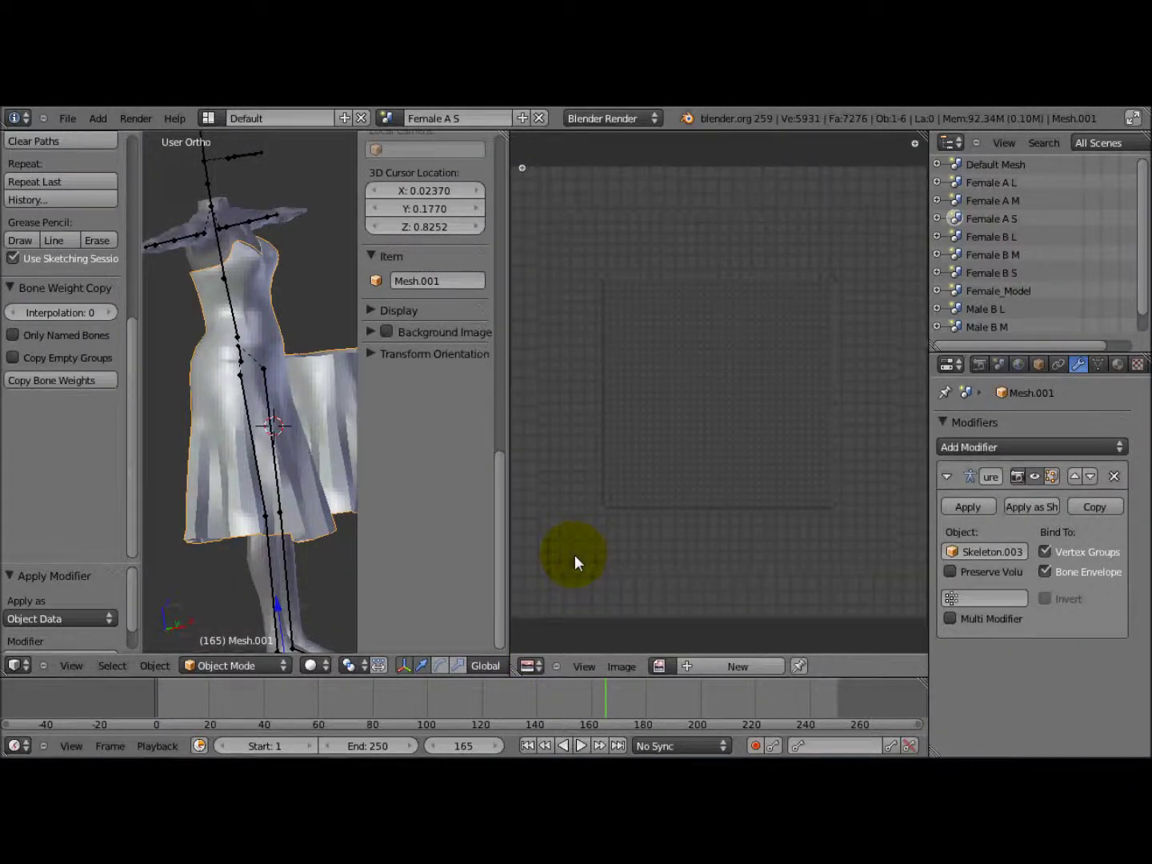
Return to Edit Mode, select the entire mesh and unwrap it along its seams.
left_click(211, 667)
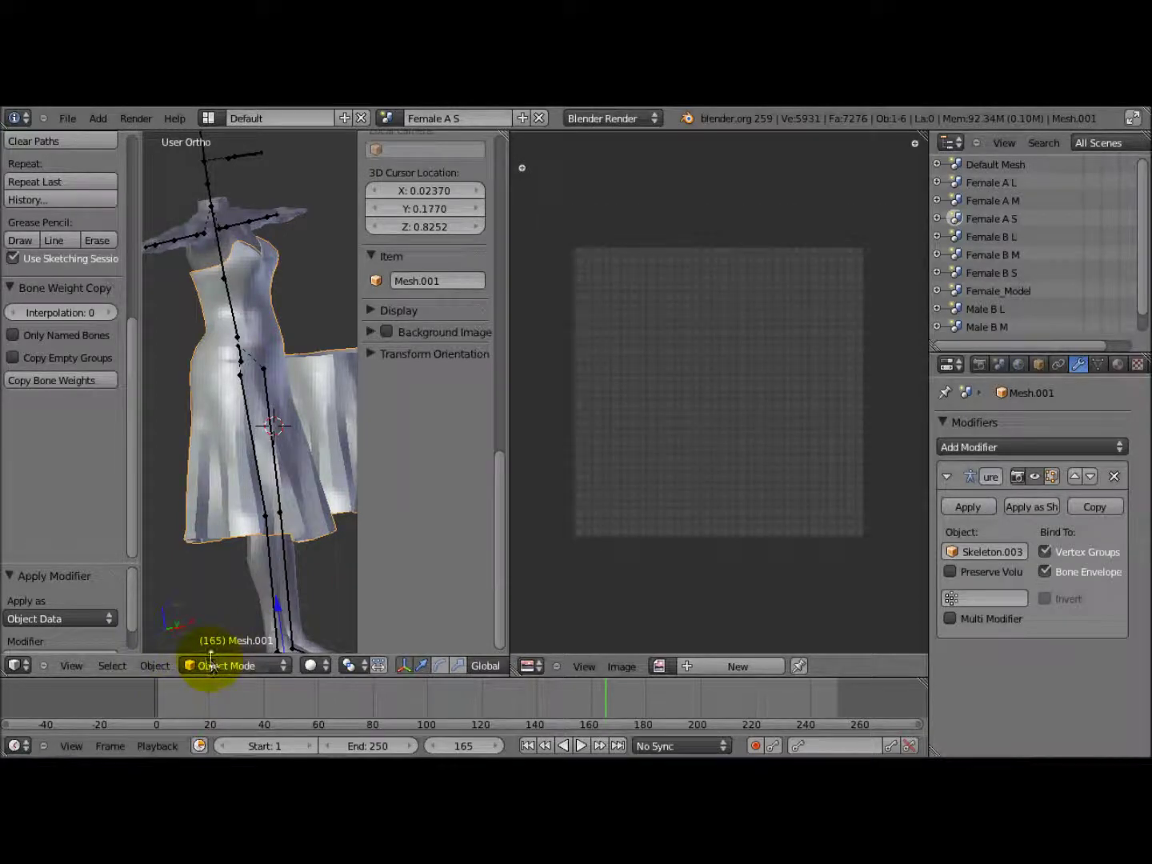
left_click(224, 625)
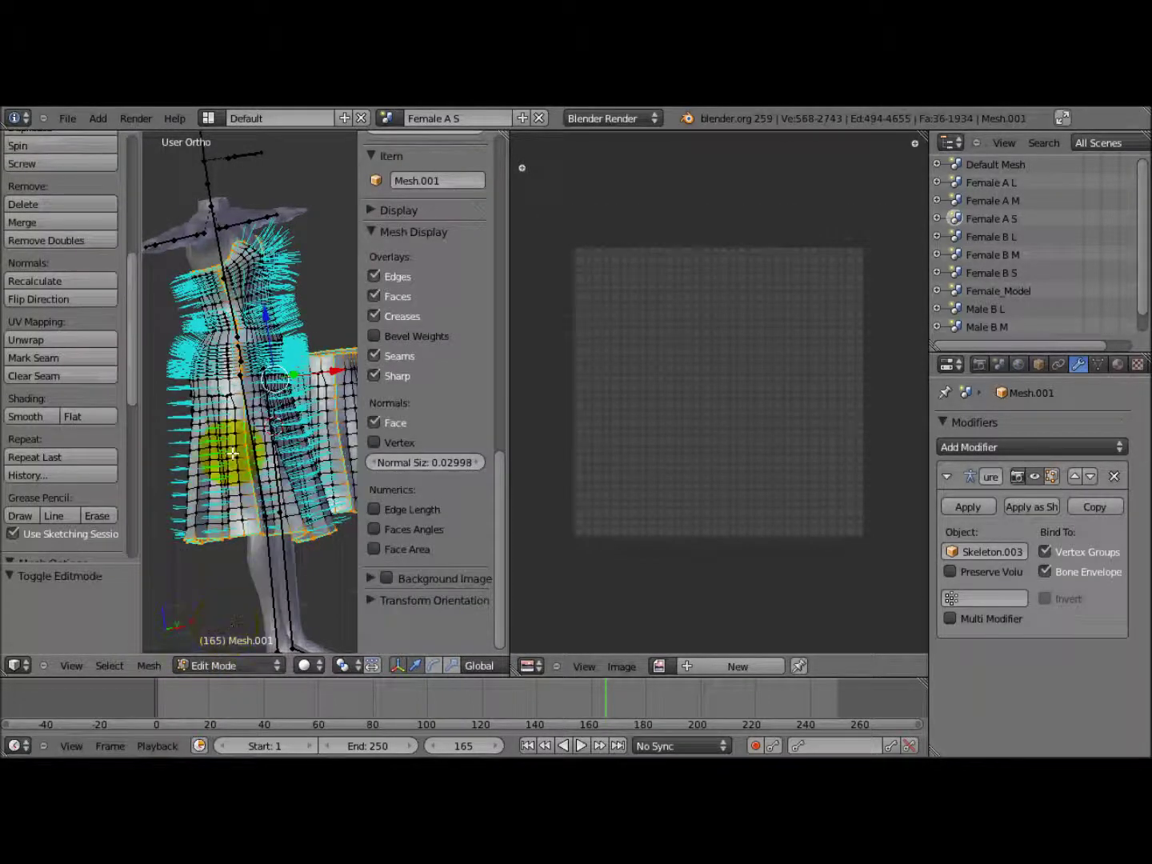
key("a")
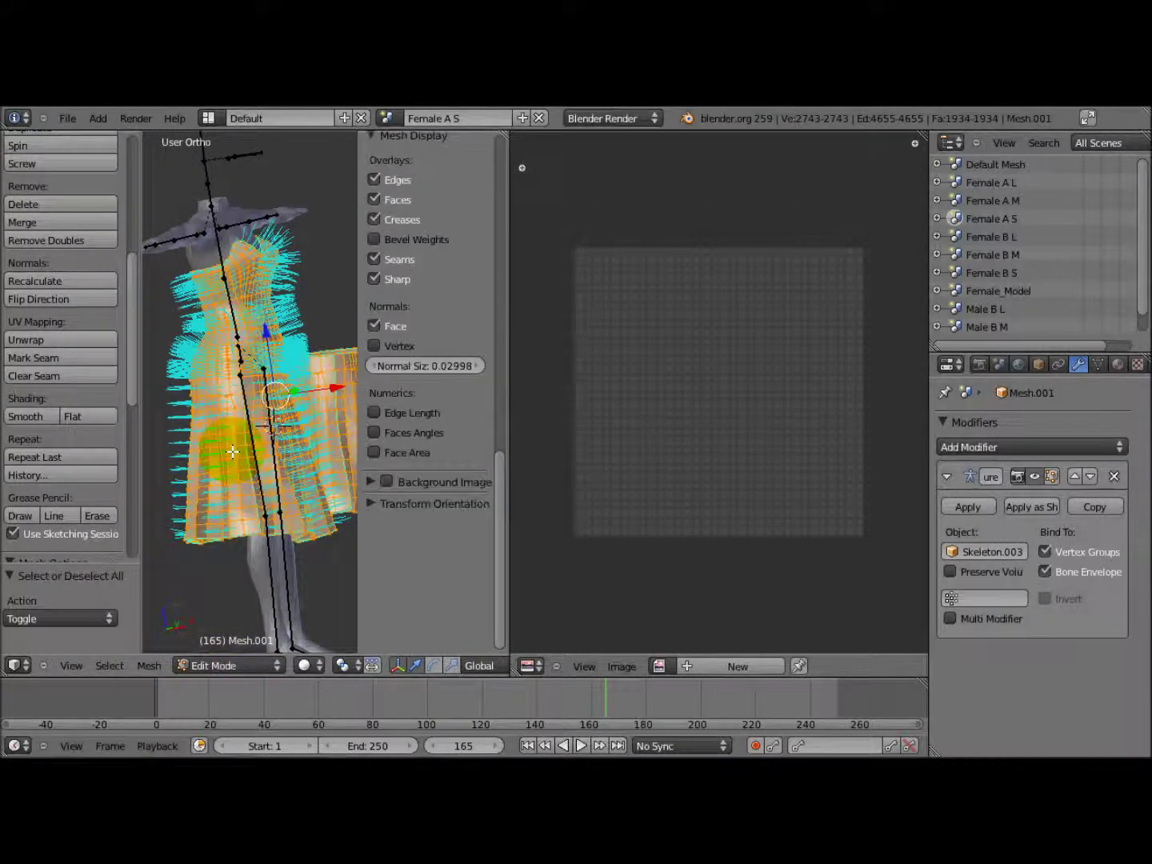
left_click(144, 666)
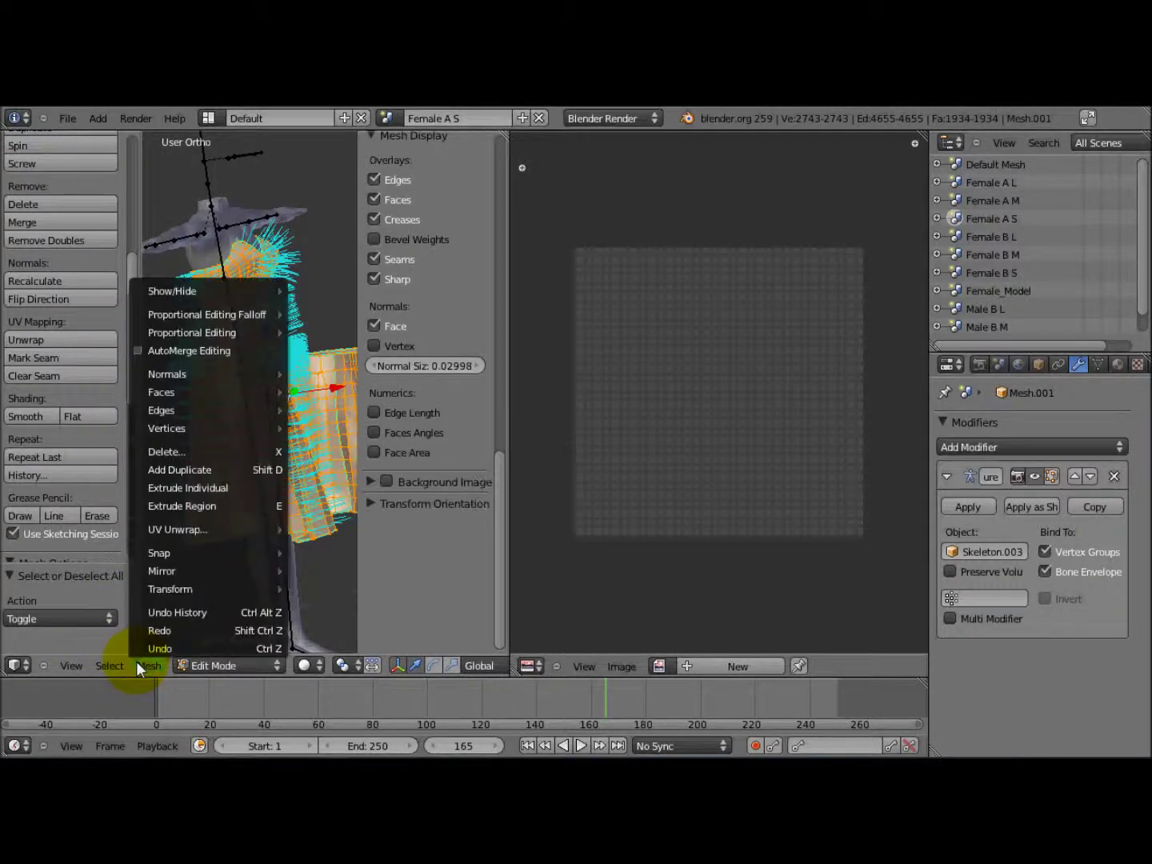
mouse_move(169, 531)
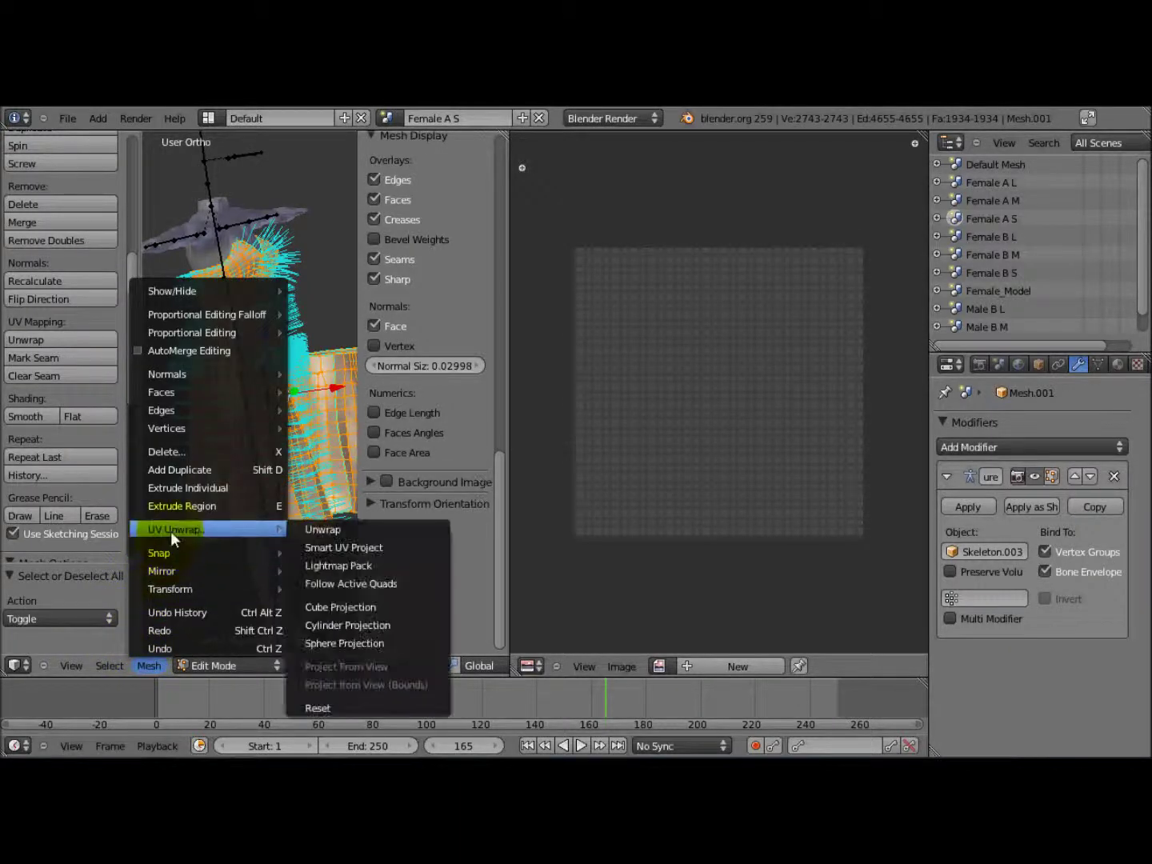
left_click(414, 527)
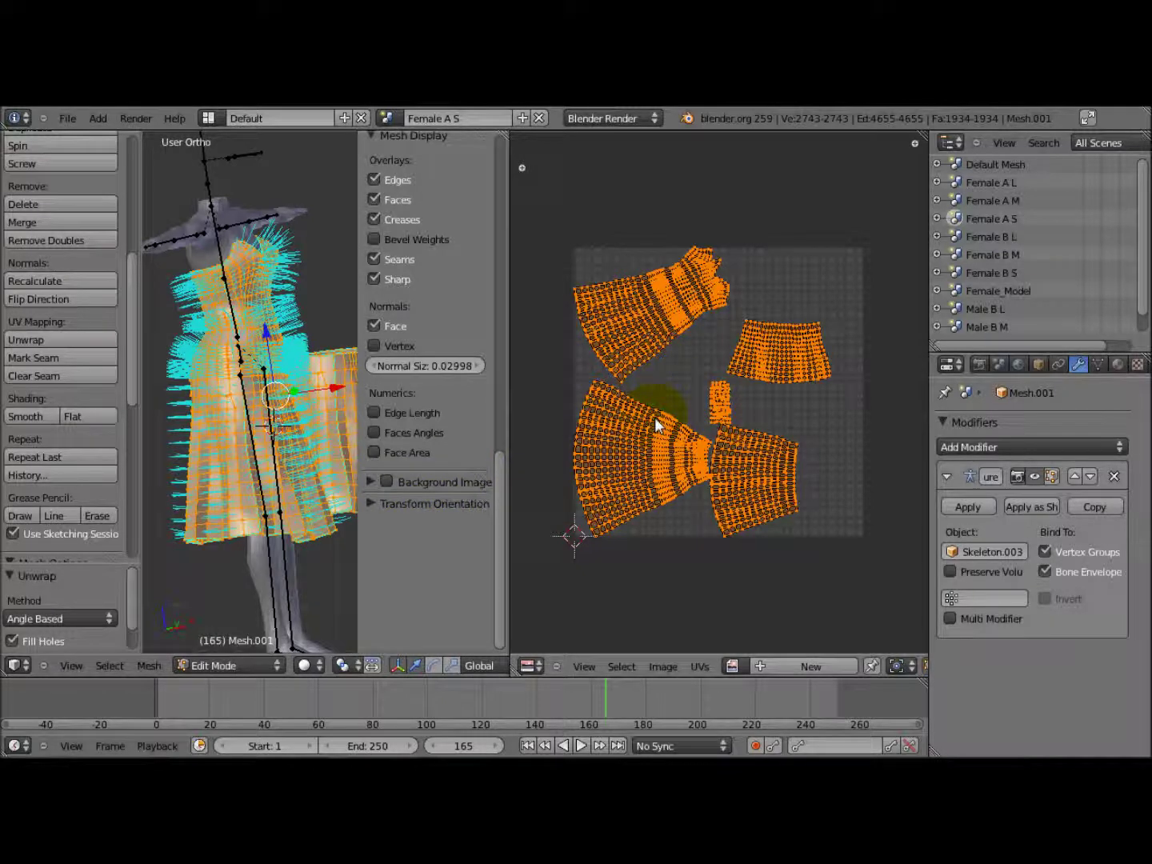
Clear the selection and select the two linked halves of the outer dress, leaving the inner skirt out.
key("a")
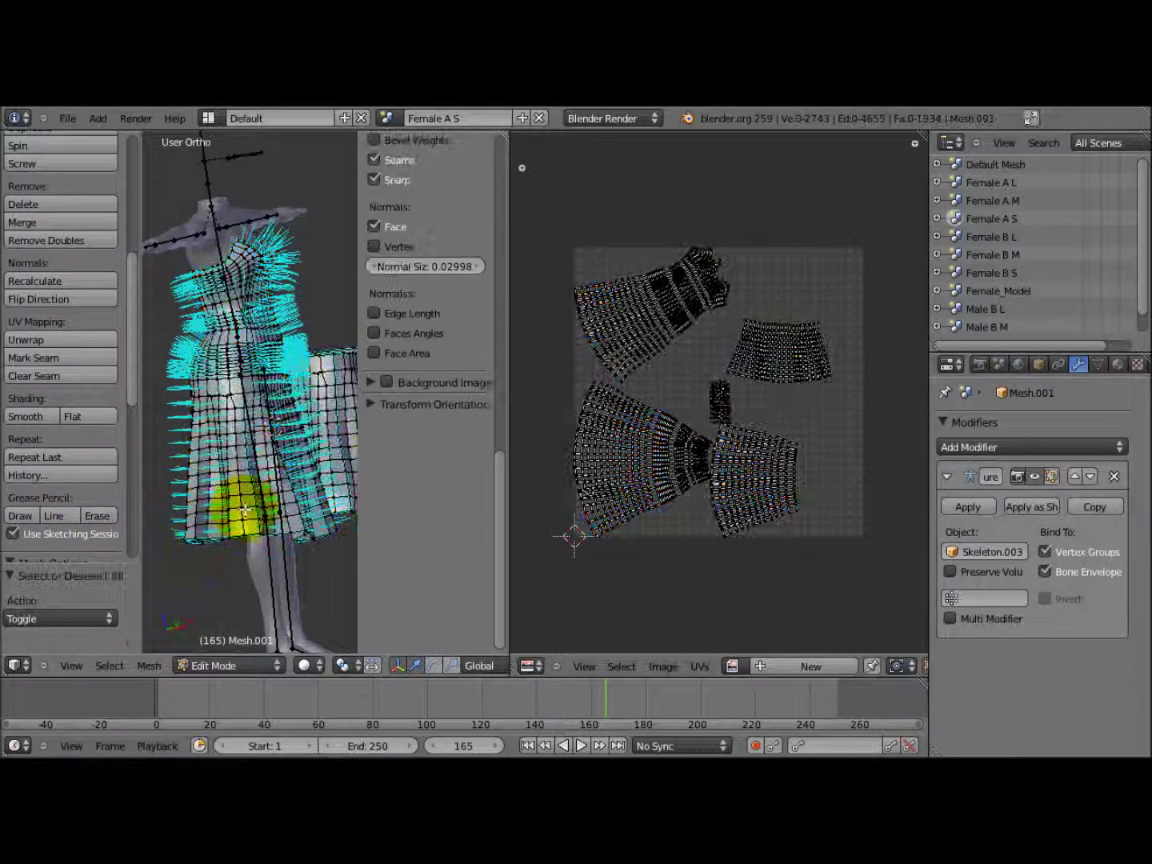
key("l")
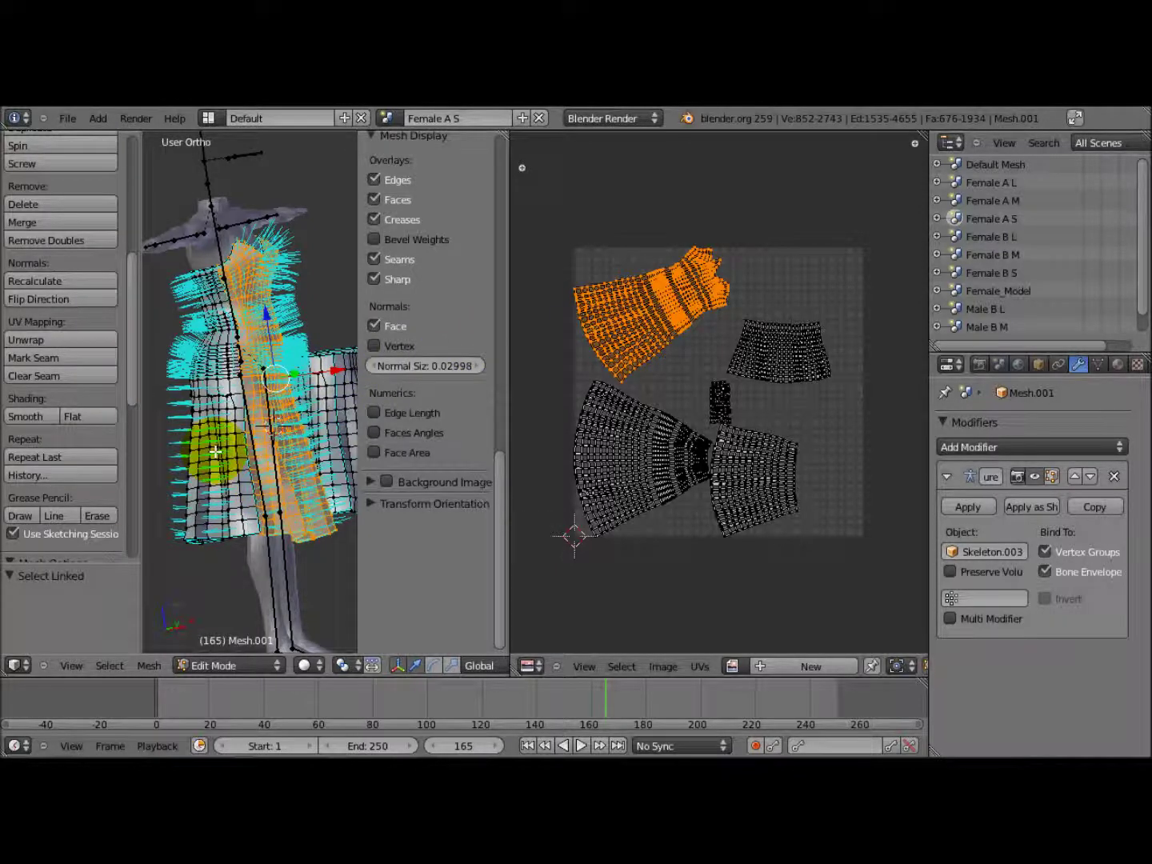
key("l")
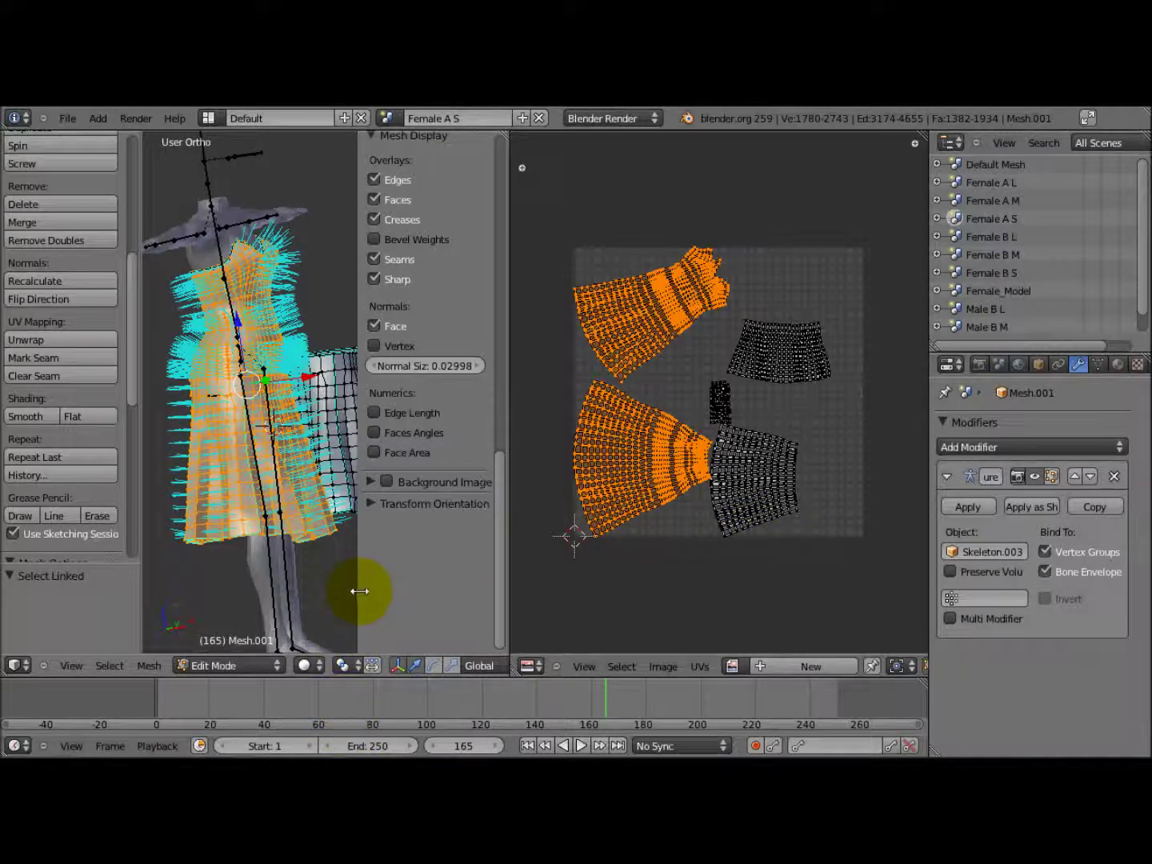
Hide the 3D view's properties sidebar so the dress and inner skirt have more room.
left_click_drag(359, 588, 398, 587)
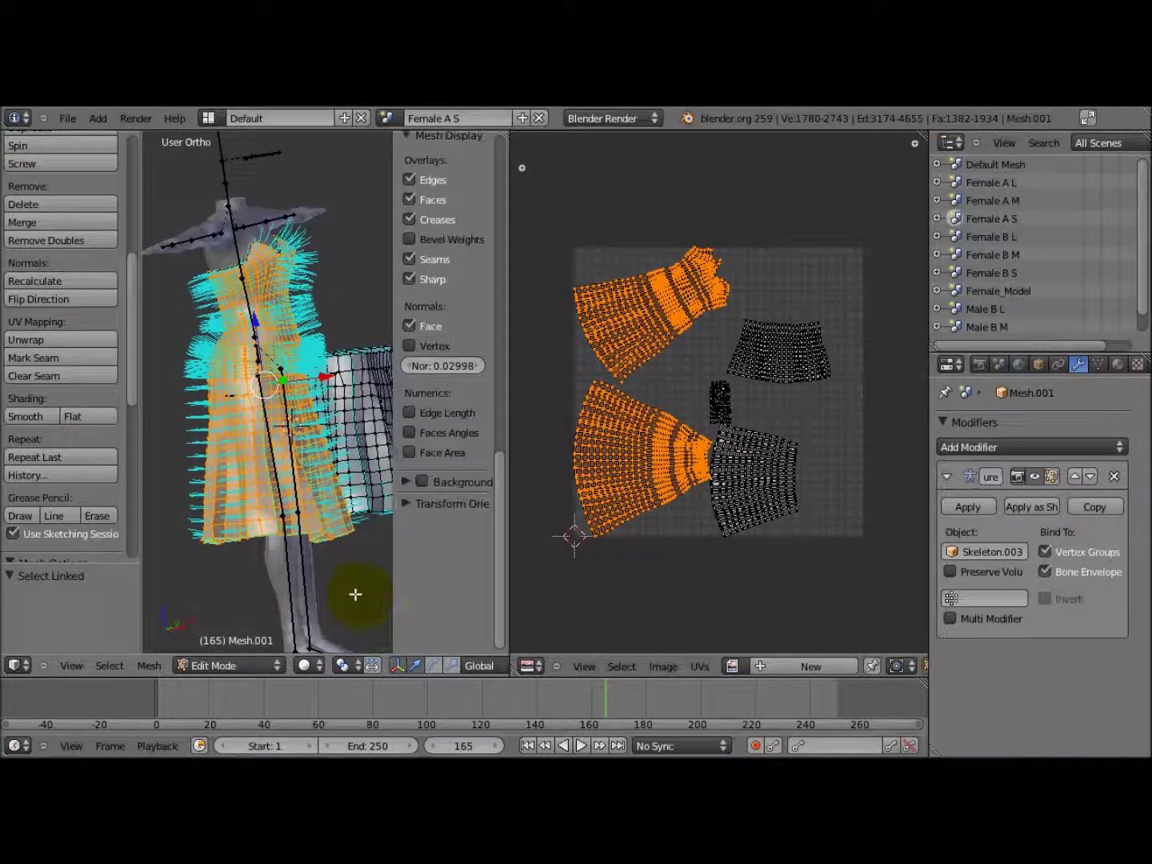
key("n")
middle_click_drag(360, 444, 329, 471)
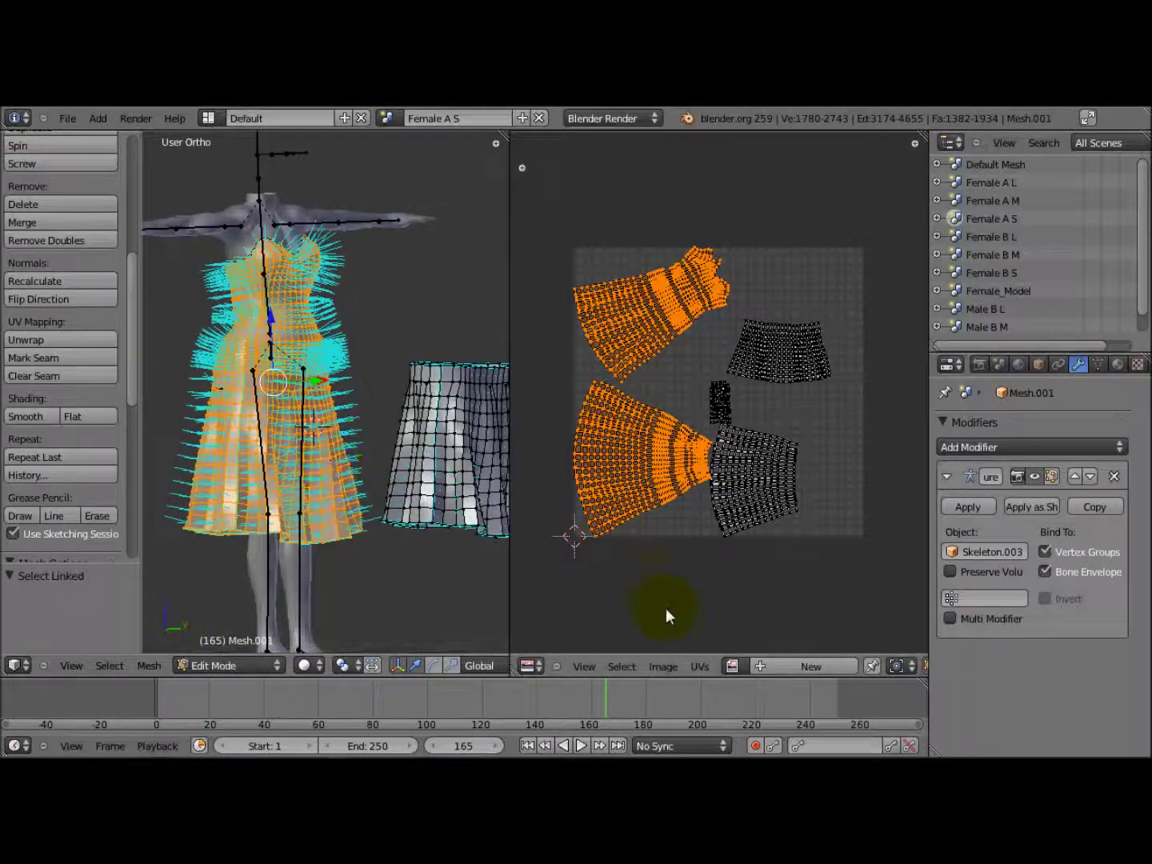
Enable Constrain to Image Bounds for the UV layout.
left_click(701, 666)
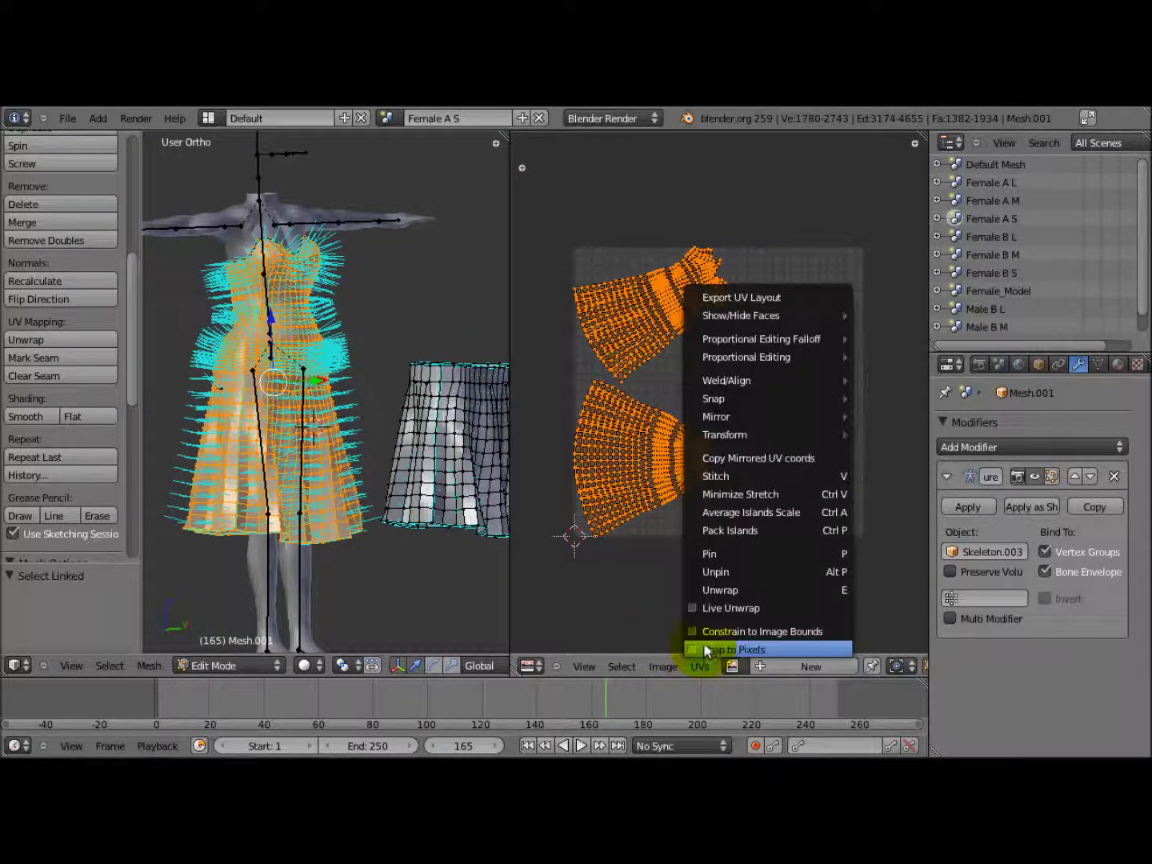
left_click(702, 632)
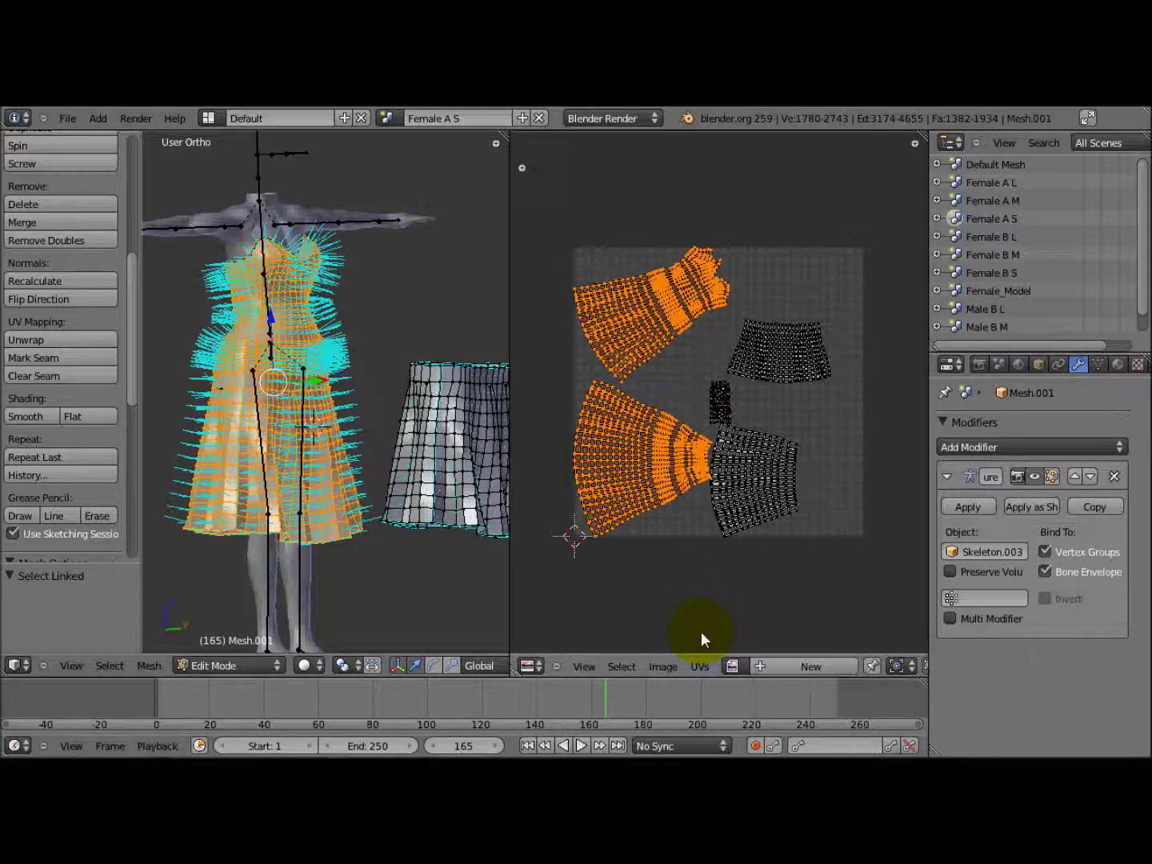